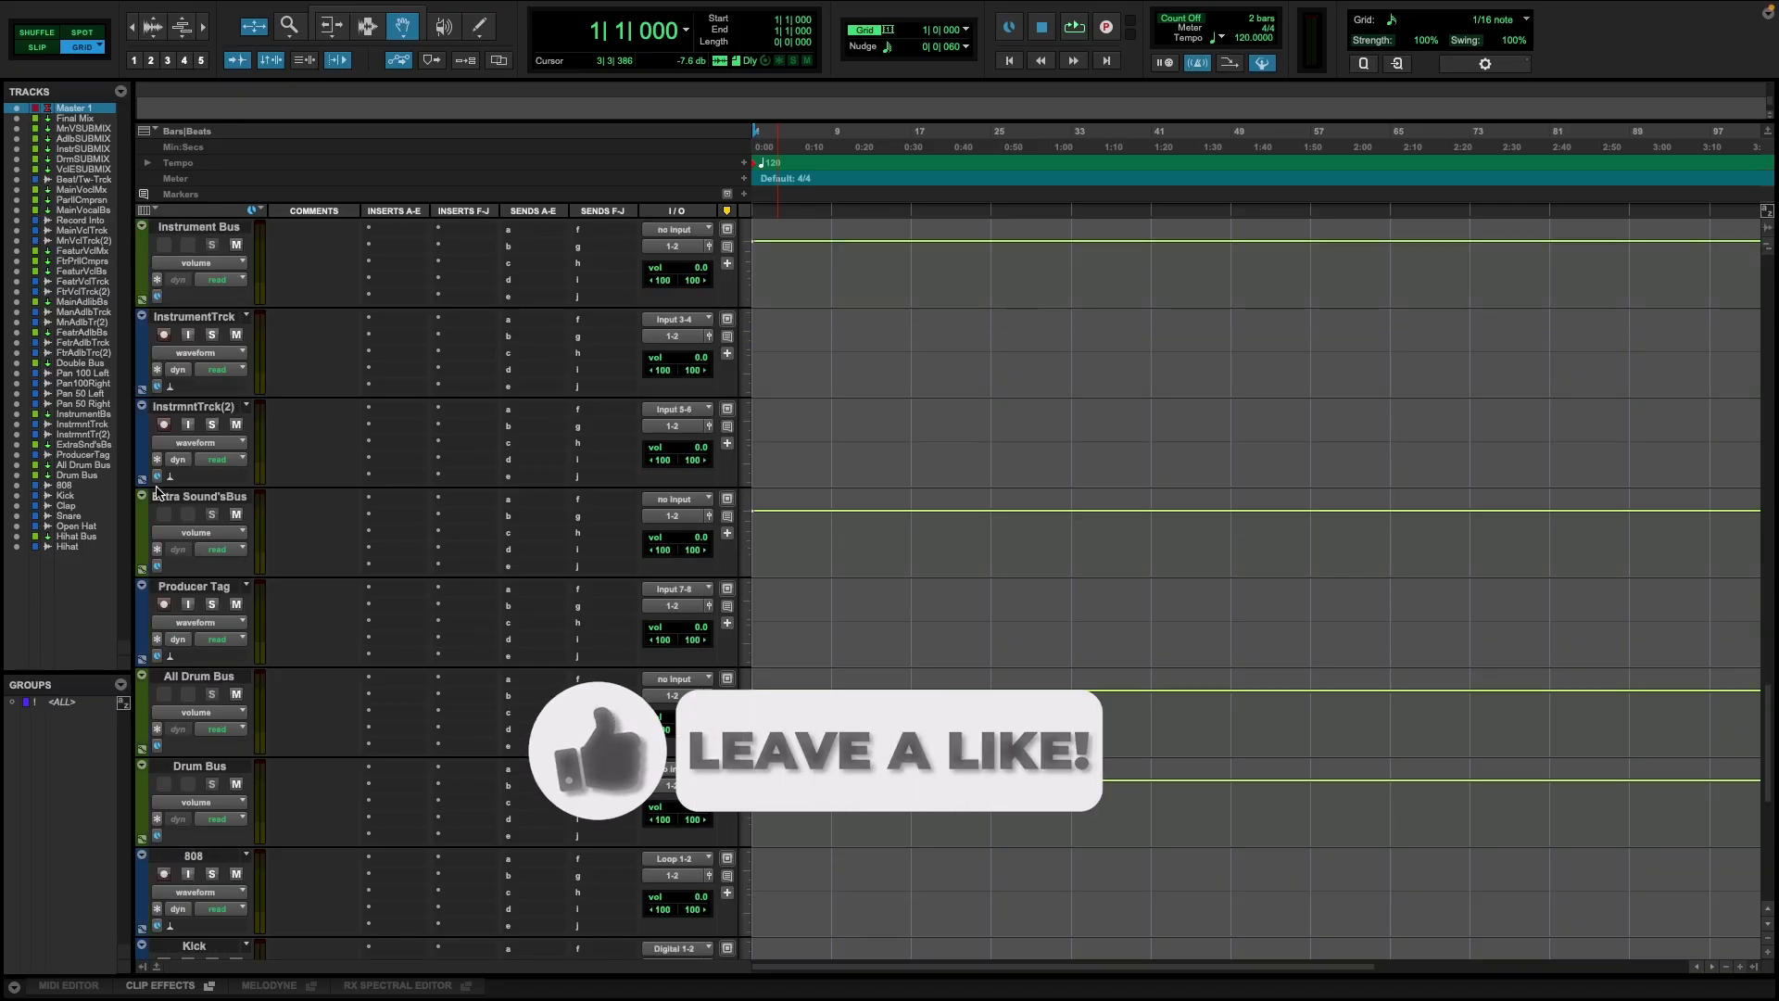
Color all tracks from Master 1 through Vocal Efx SUBMIX bright red
{"action": "scroll", "coordinate": [158, 491], "scroll_direction": "down", "scroll_amount": 6}
{"action": "scroll", "coordinate": [477, 532], "scroll_direction": "up", "scroll_amount": 10}
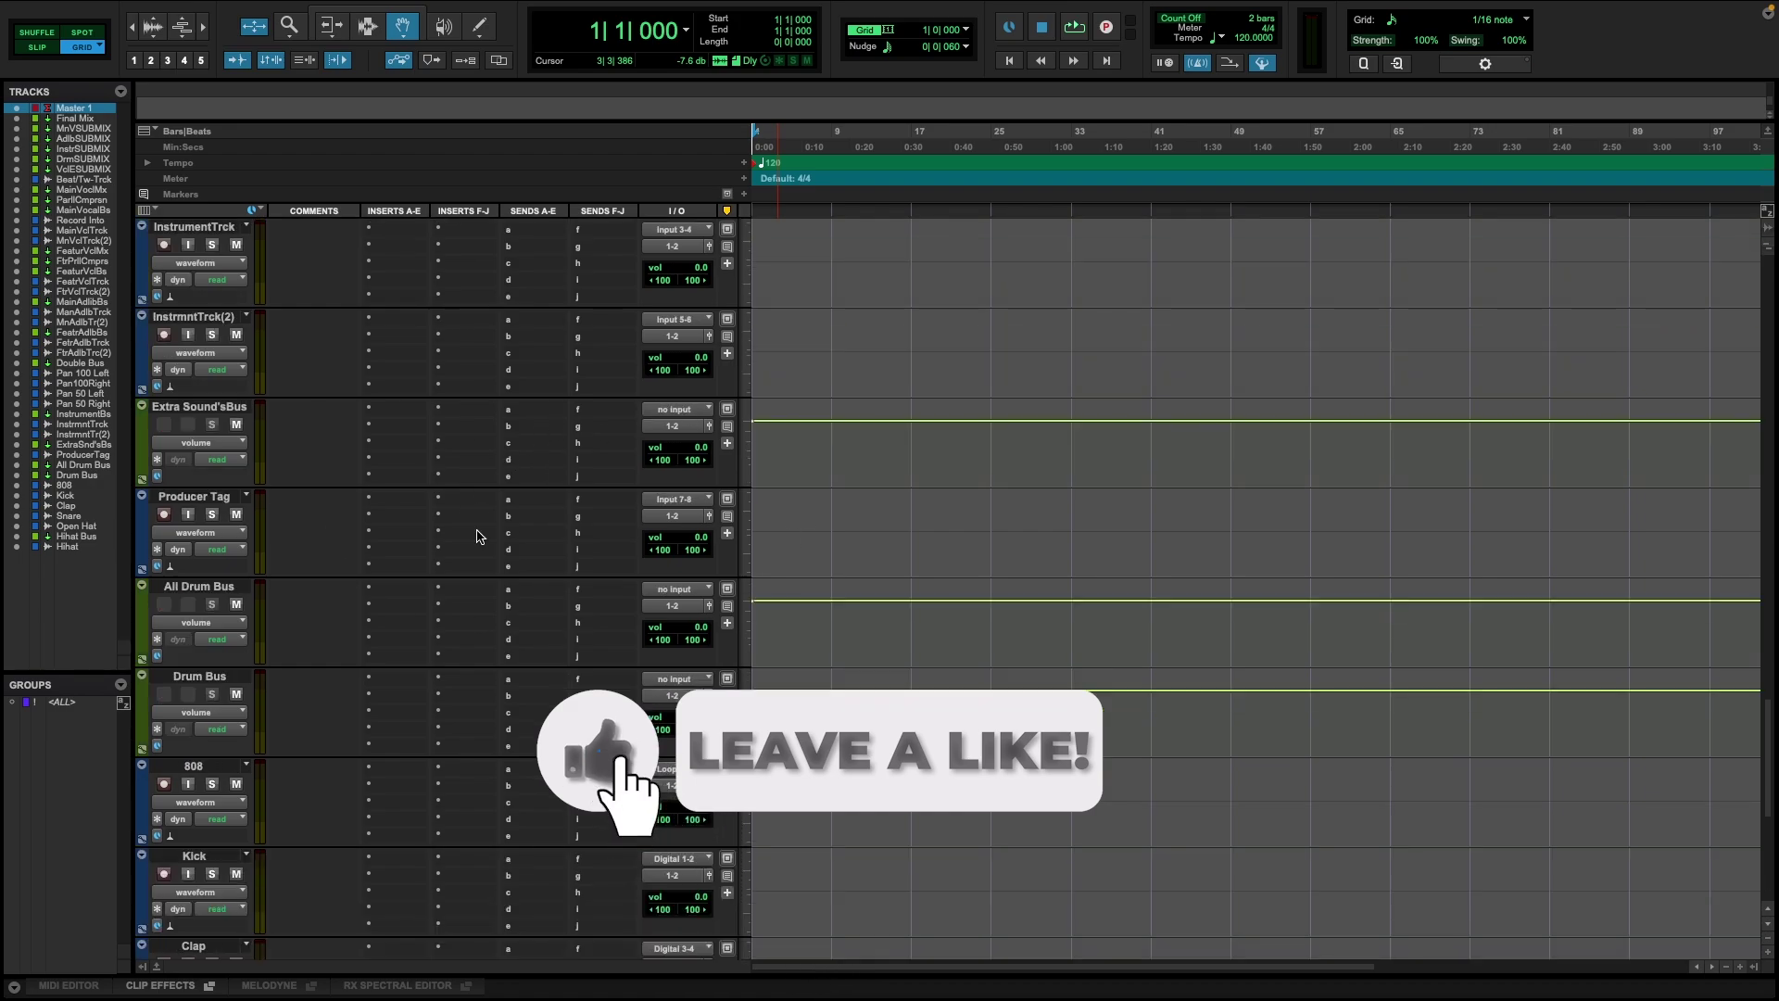
{"action": "scroll", "coordinate": [523, 465], "scroll_direction": "up", "scroll_amount": 15}
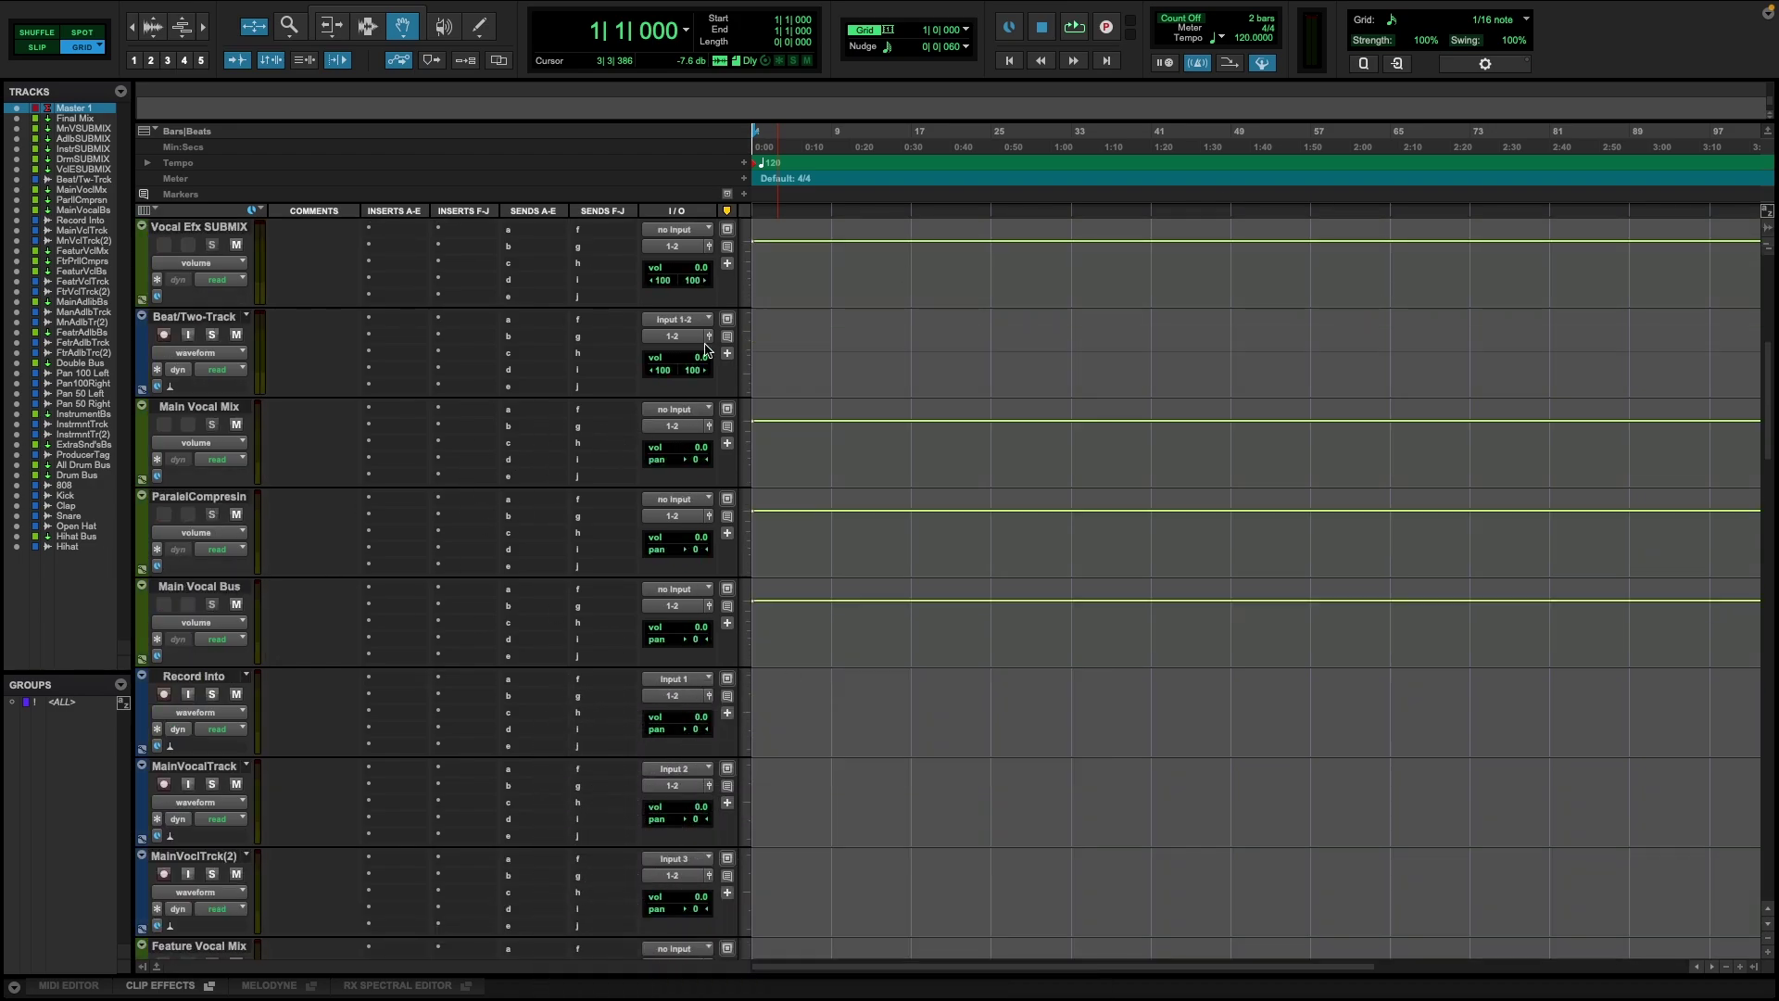
{"action": "scroll", "coordinate": [674, 452], "scroll_direction": "up", "scroll_amount": 2}
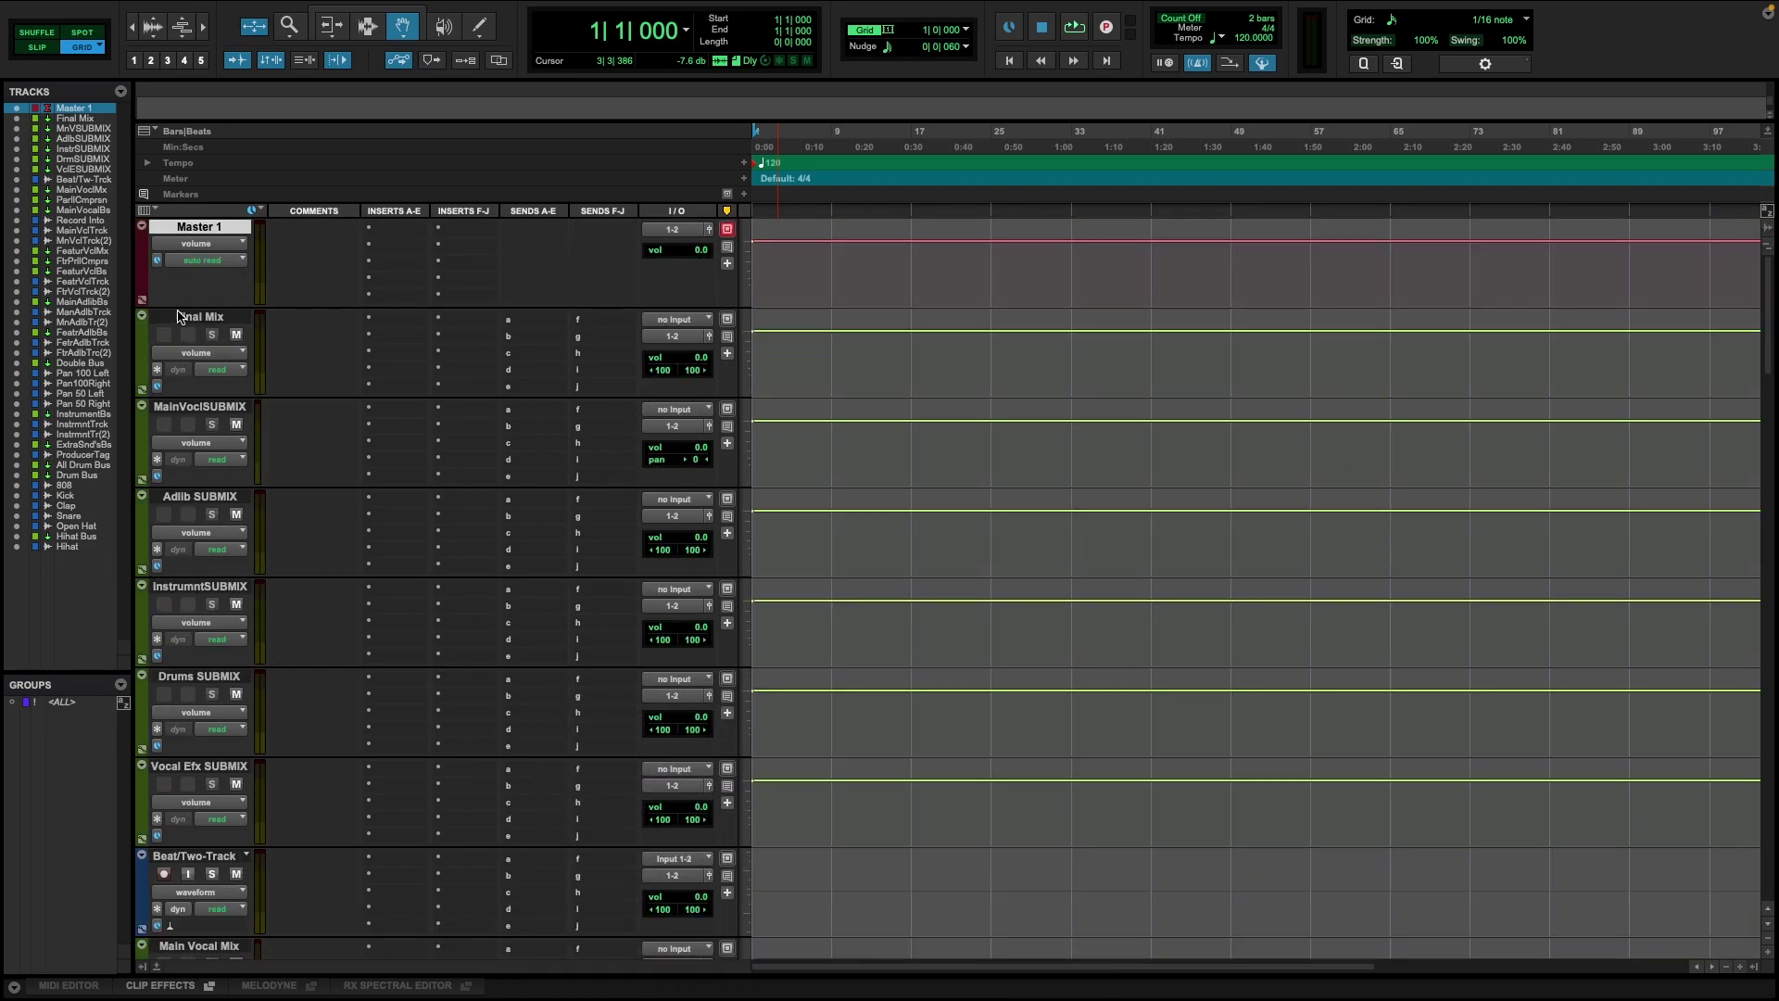
{"action": "scroll", "coordinate": [213, 722], "scroll_direction": "down", "scroll_amount": 2}
{"action": "scroll", "coordinate": [206, 765], "scroll_direction": "up", "scroll_amount": 2}
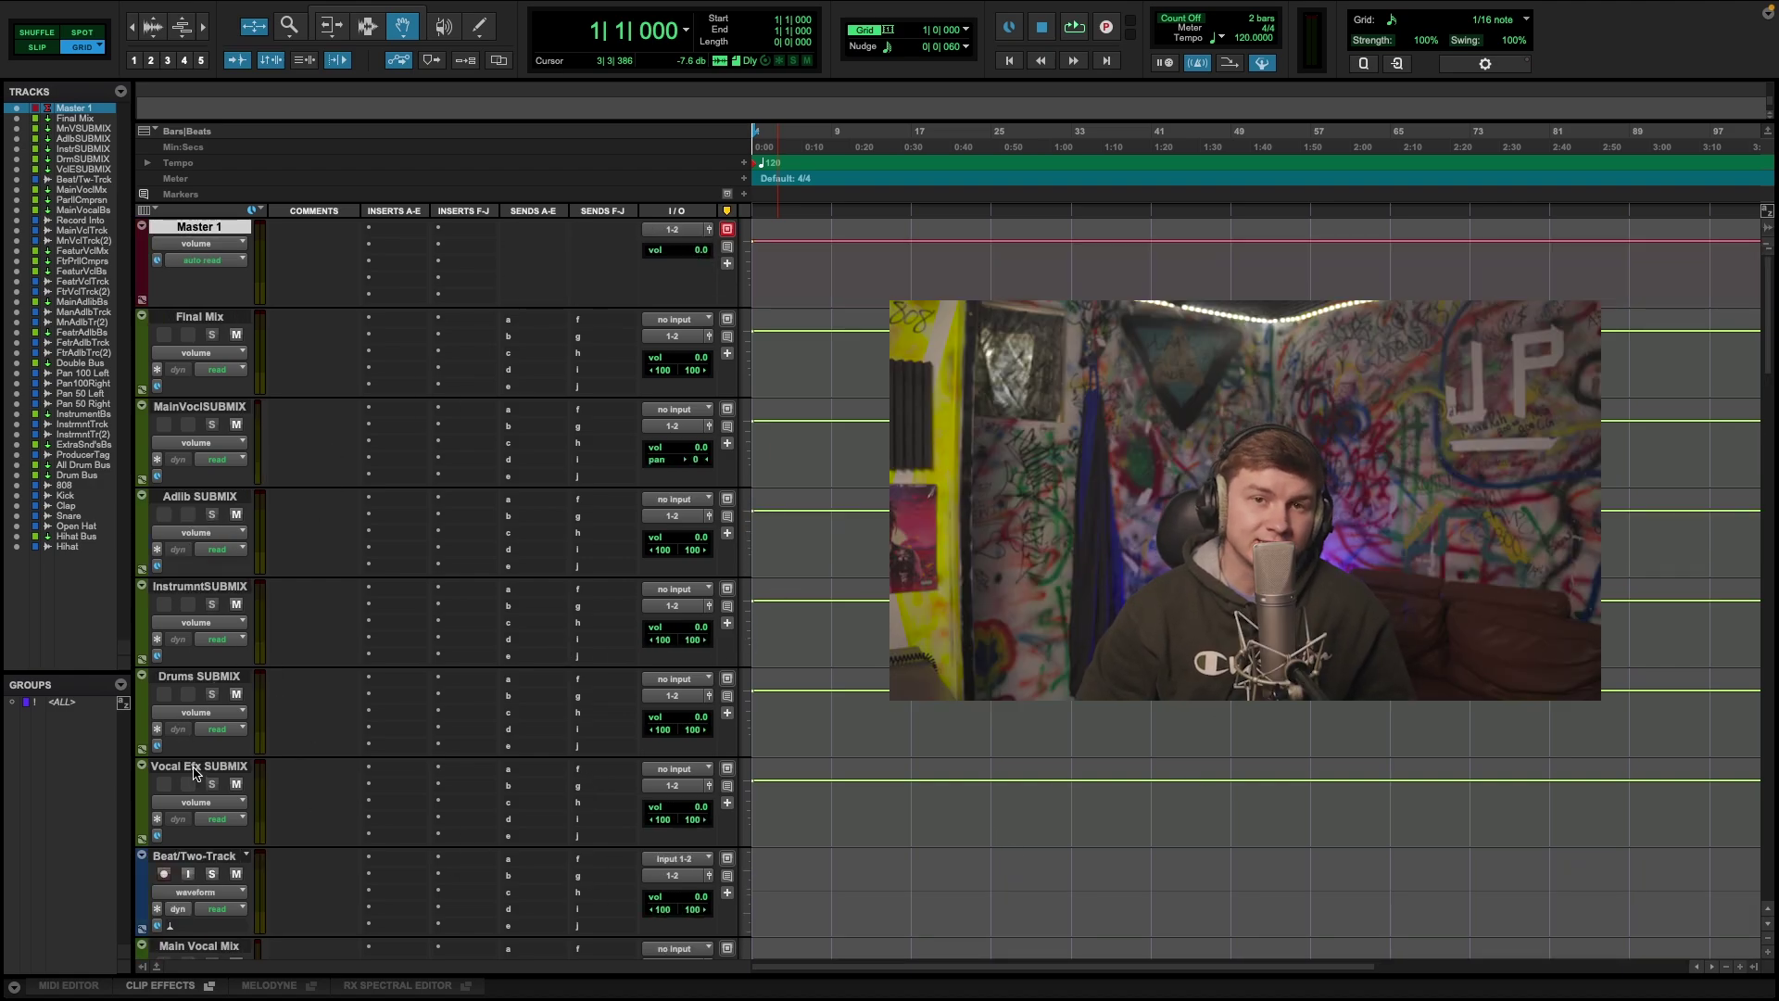
{"action": "left_click", "coordinate": [206, 766], "text": "shift"}
{"action": "double_click", "coordinate": [142, 617]}
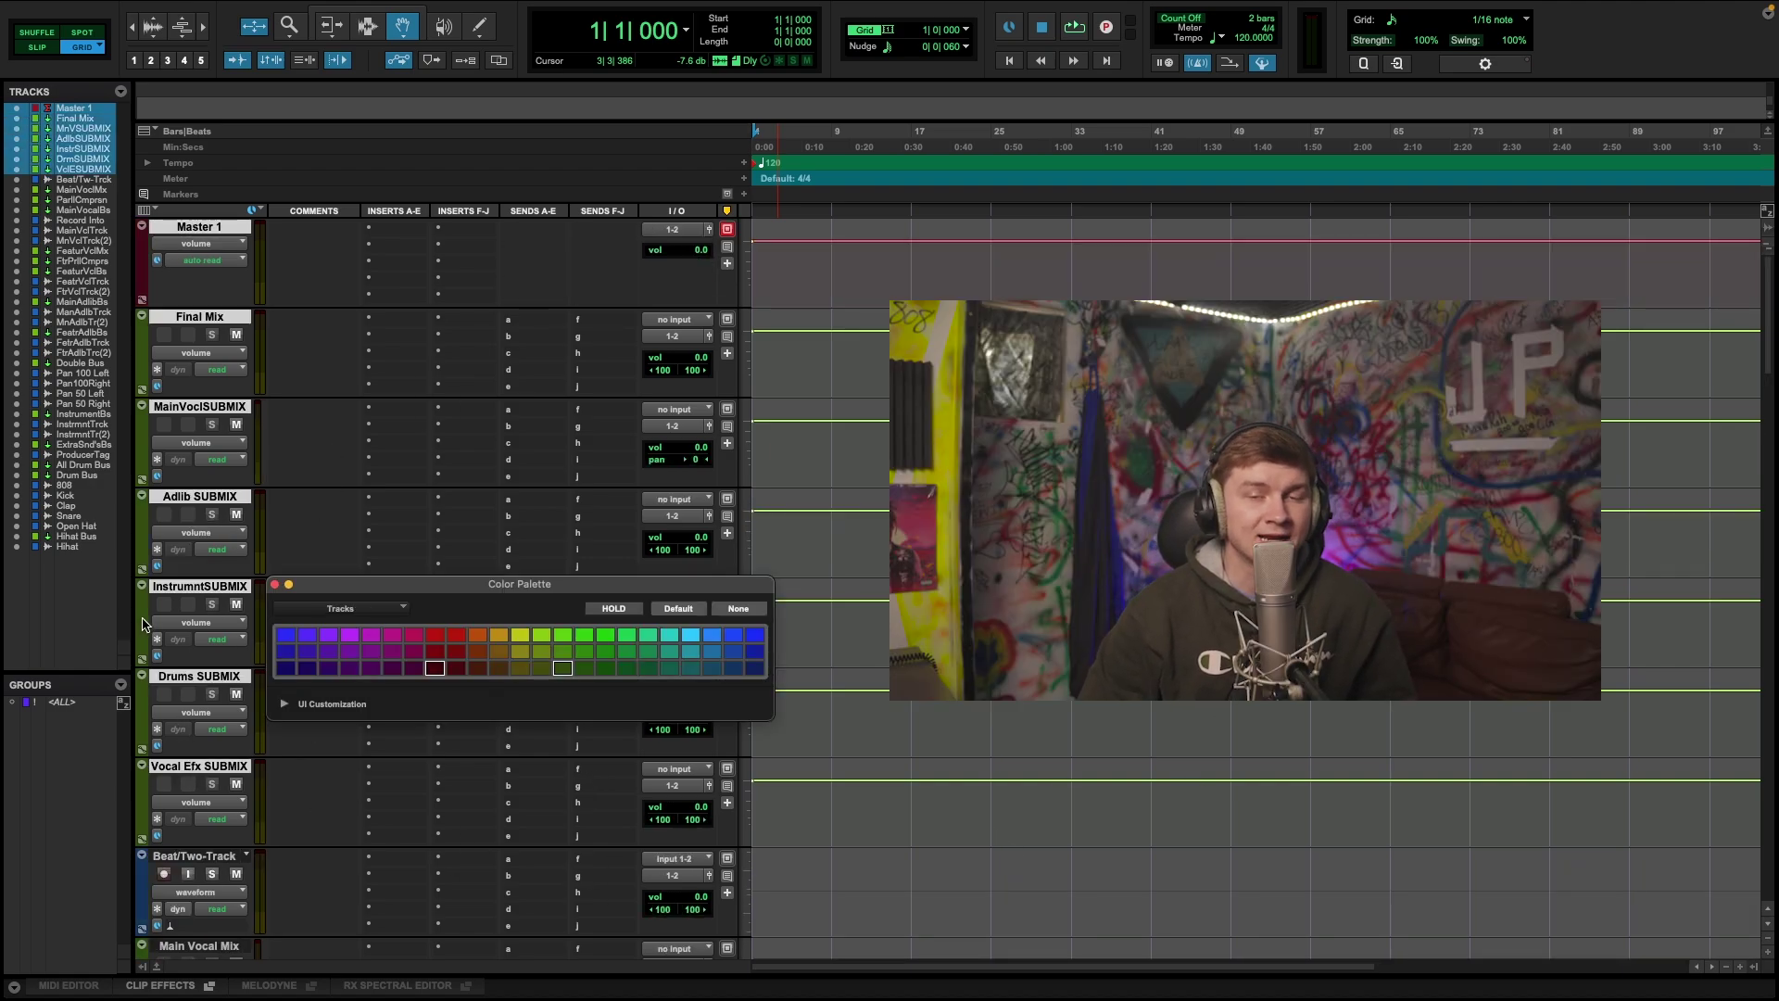
{"action": "left_click", "coordinate": [436, 636]}
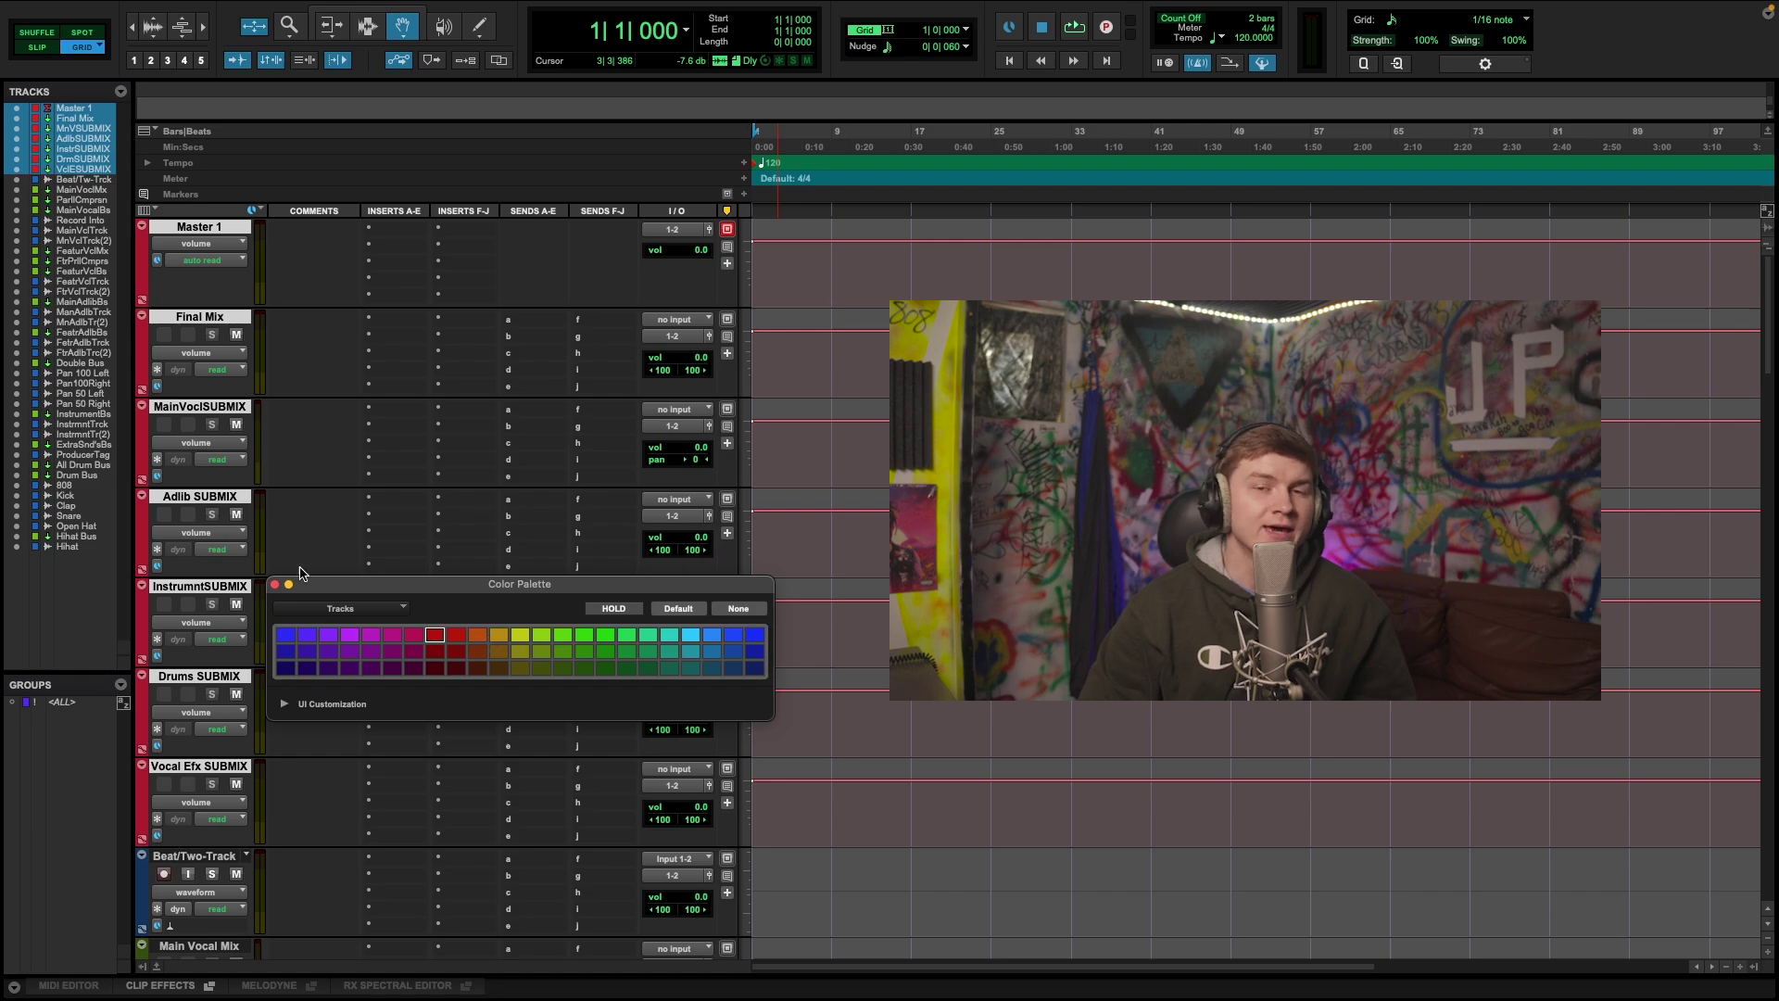
{"action": "left_click", "coordinate": [274, 584]}
Select the Beat/Two-Track track directly below the submix tracks
{"action": "left_click", "coordinate": [195, 855]}
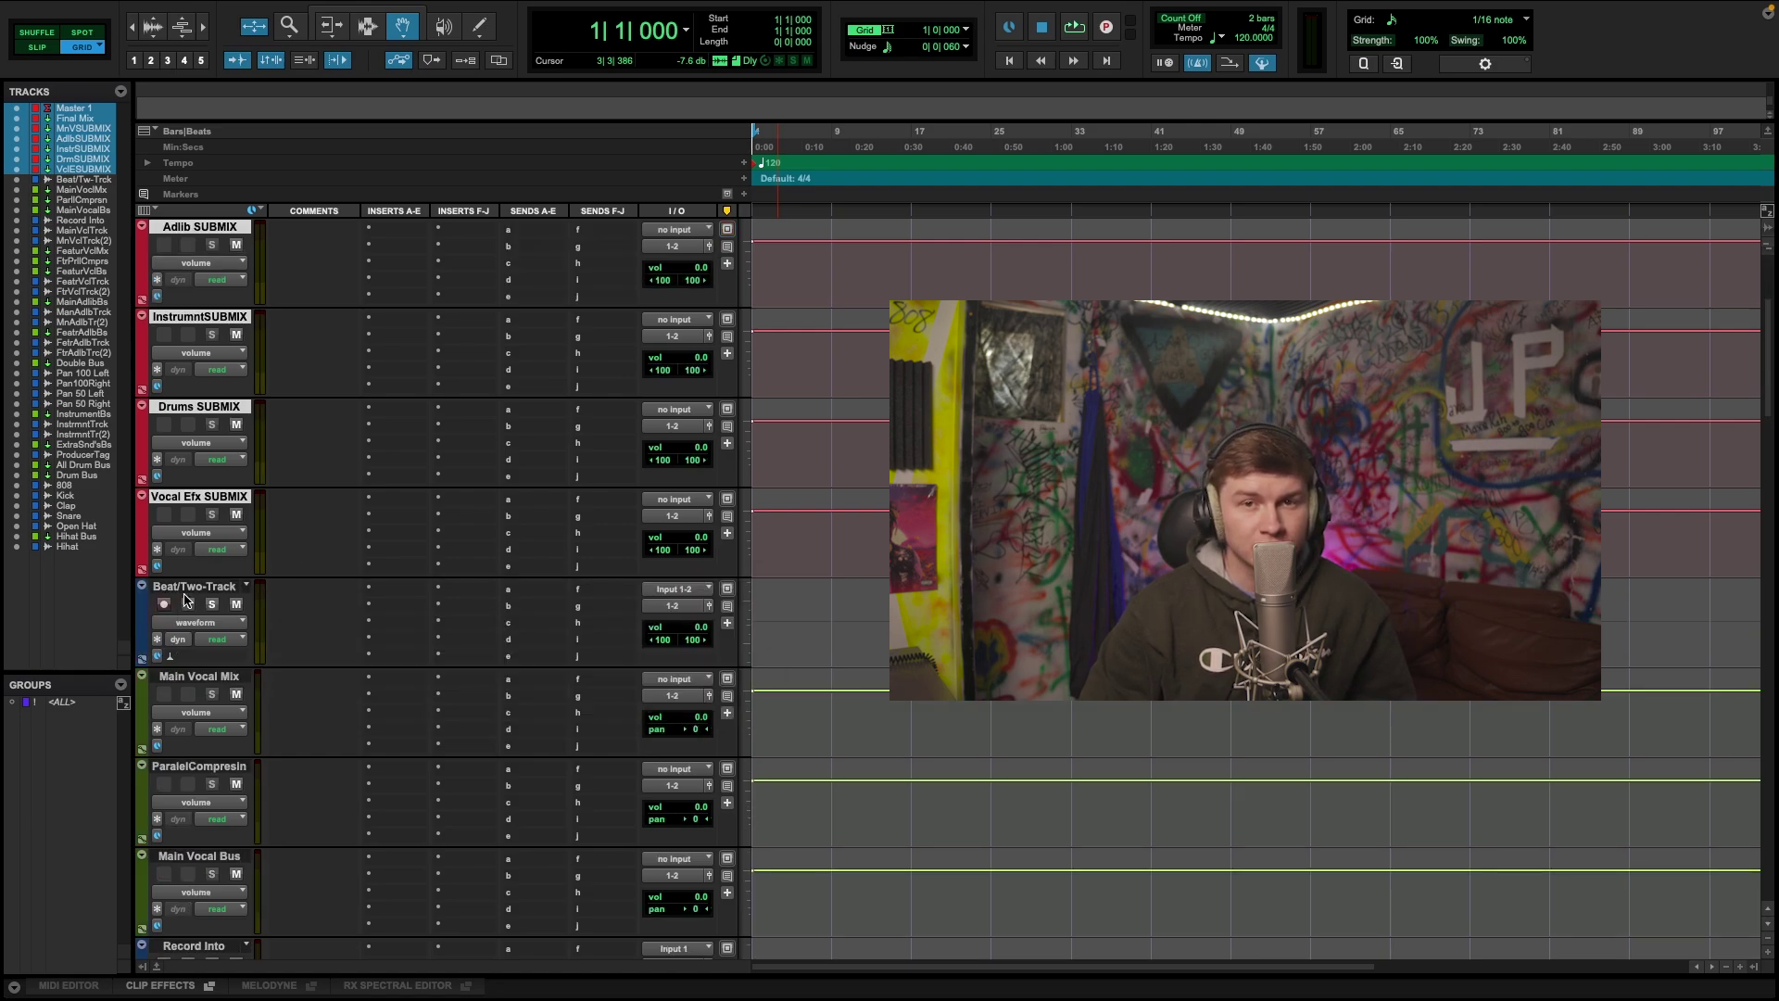
{"action": "scroll", "coordinate": [185, 593], "scroll_direction": "down", "scroll_amount": 5}
{"action": "left_click", "coordinate": [190, 497]}
{"action": "scroll", "coordinate": [166, 593], "scroll_direction": "down", "scroll_amount": 3}
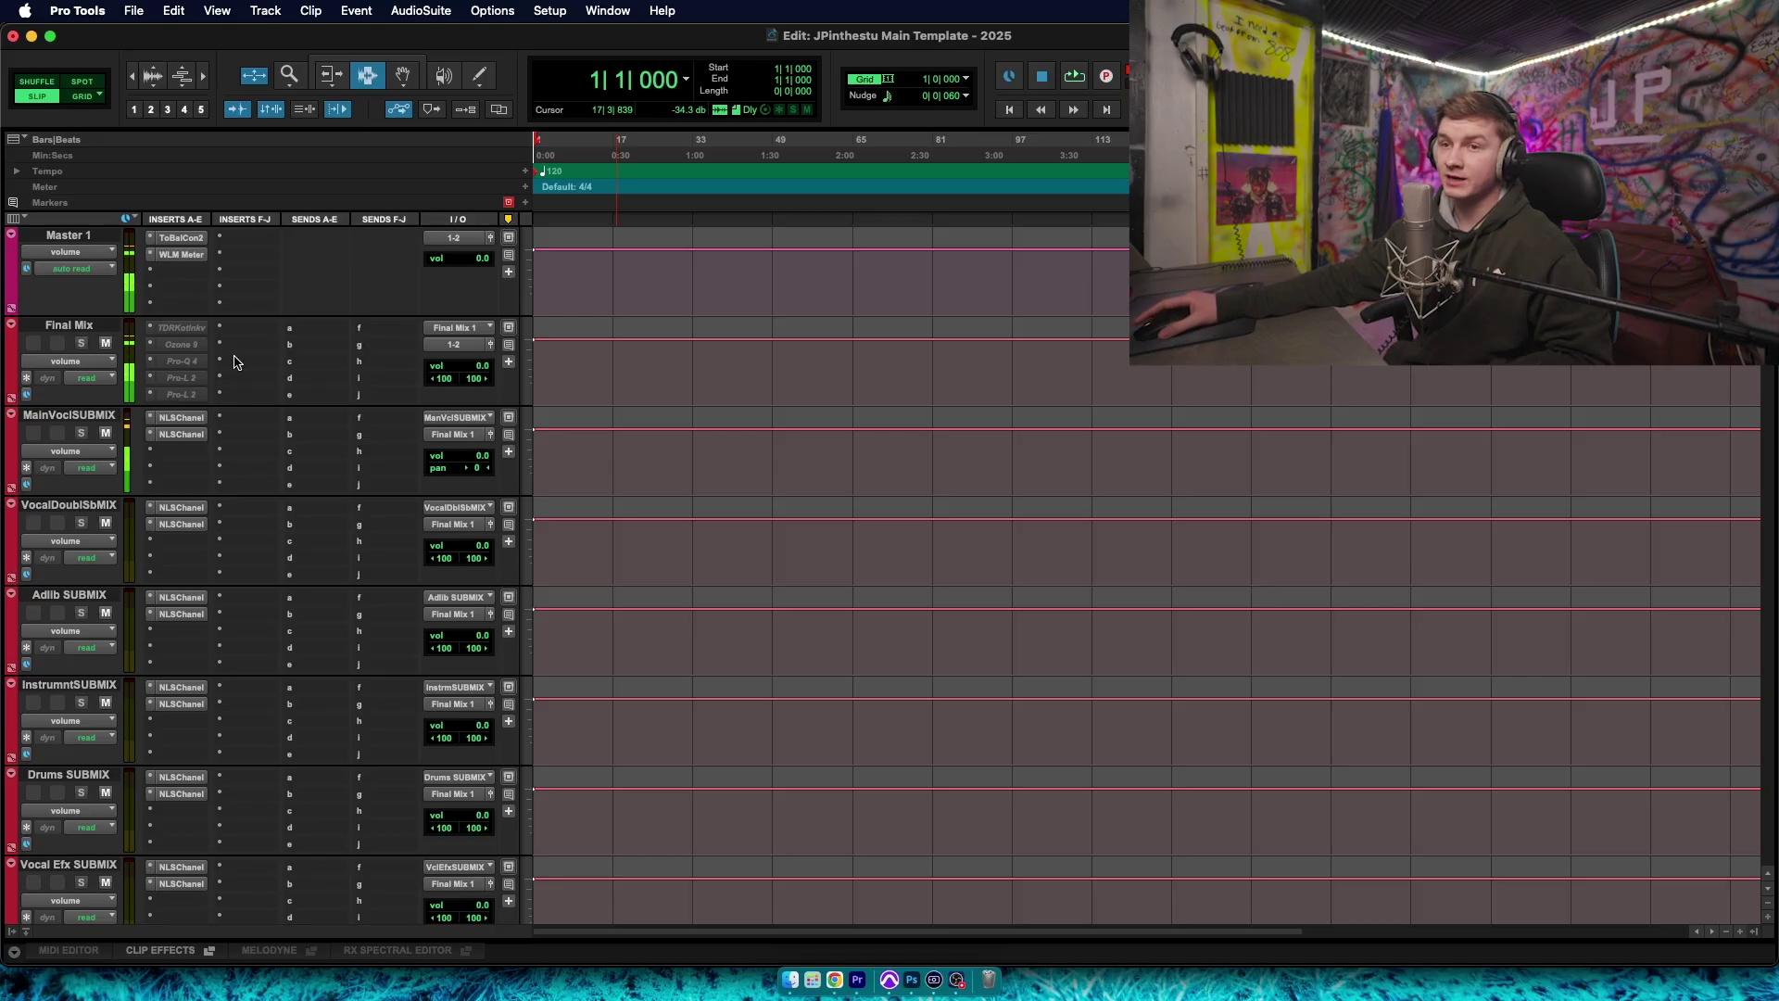
Inspect the two NLS Channel inserts on the Main Vocal SUBMIX and the Tonal Balance Control and WLM Meter inserts on Master 1
{"action": "scroll", "coordinate": [239, 388], "scroll_direction": "down", "scroll_amount": 5}
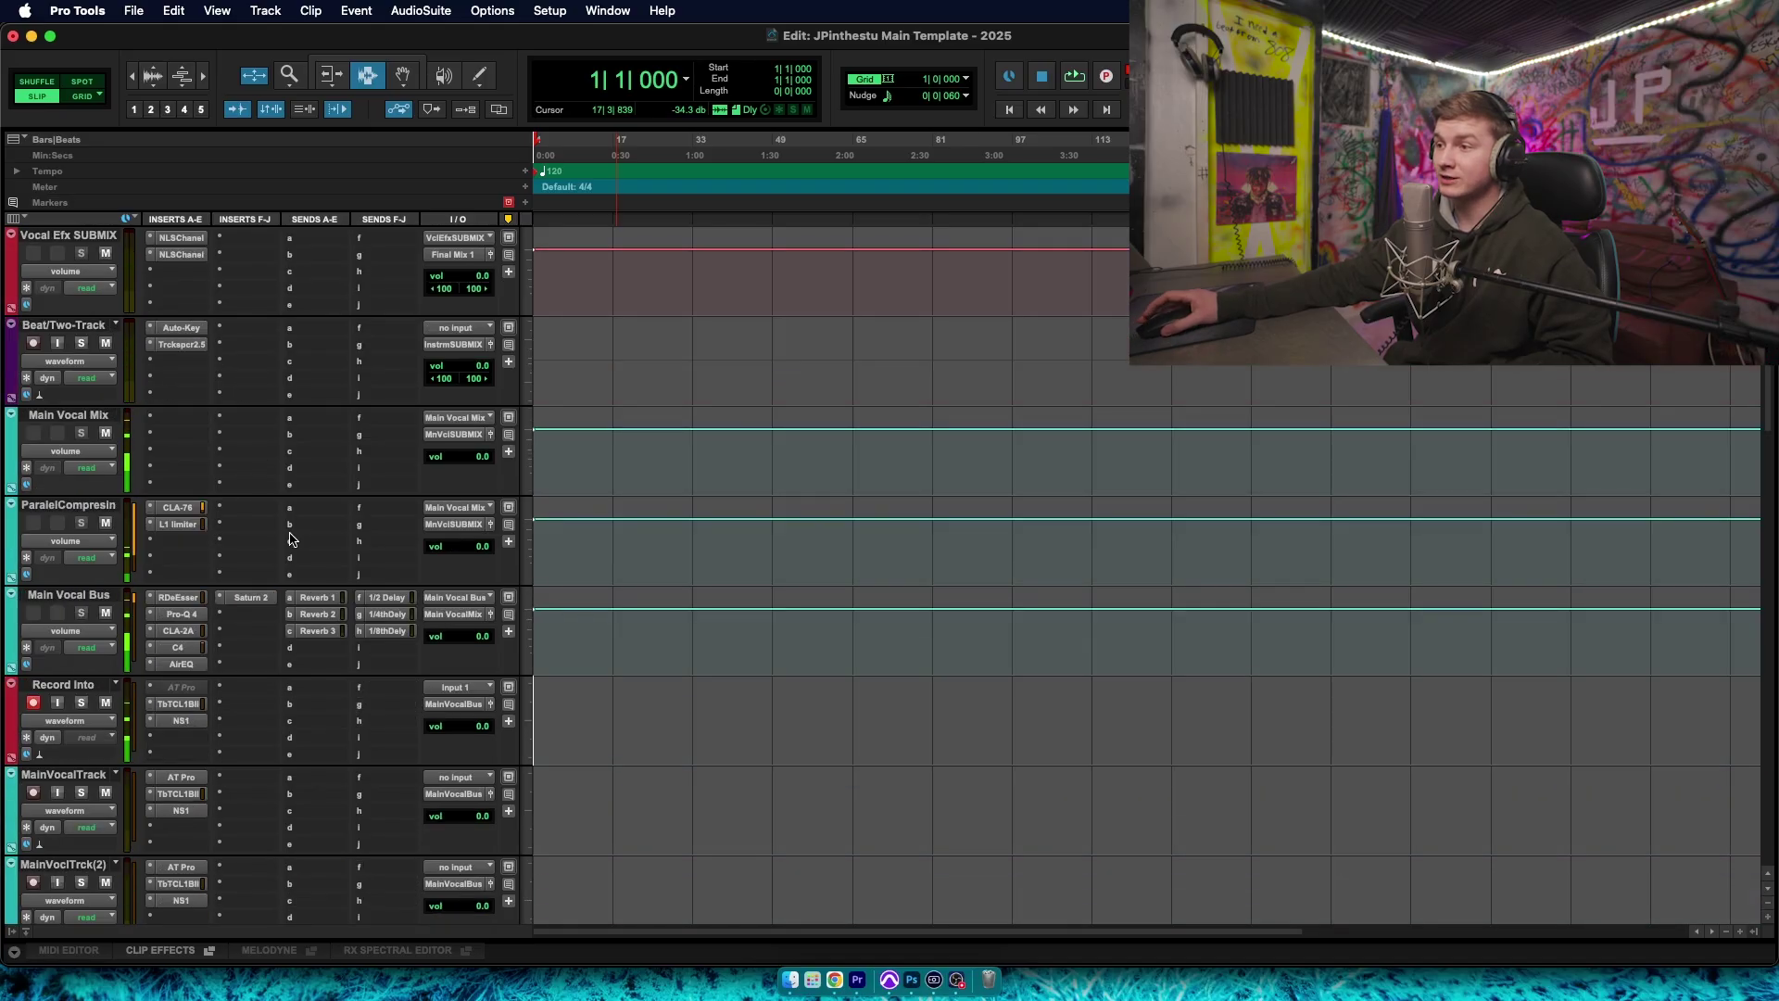
{"action": "scroll", "coordinate": [290, 538], "scroll_direction": "up", "scroll_amount": 7}
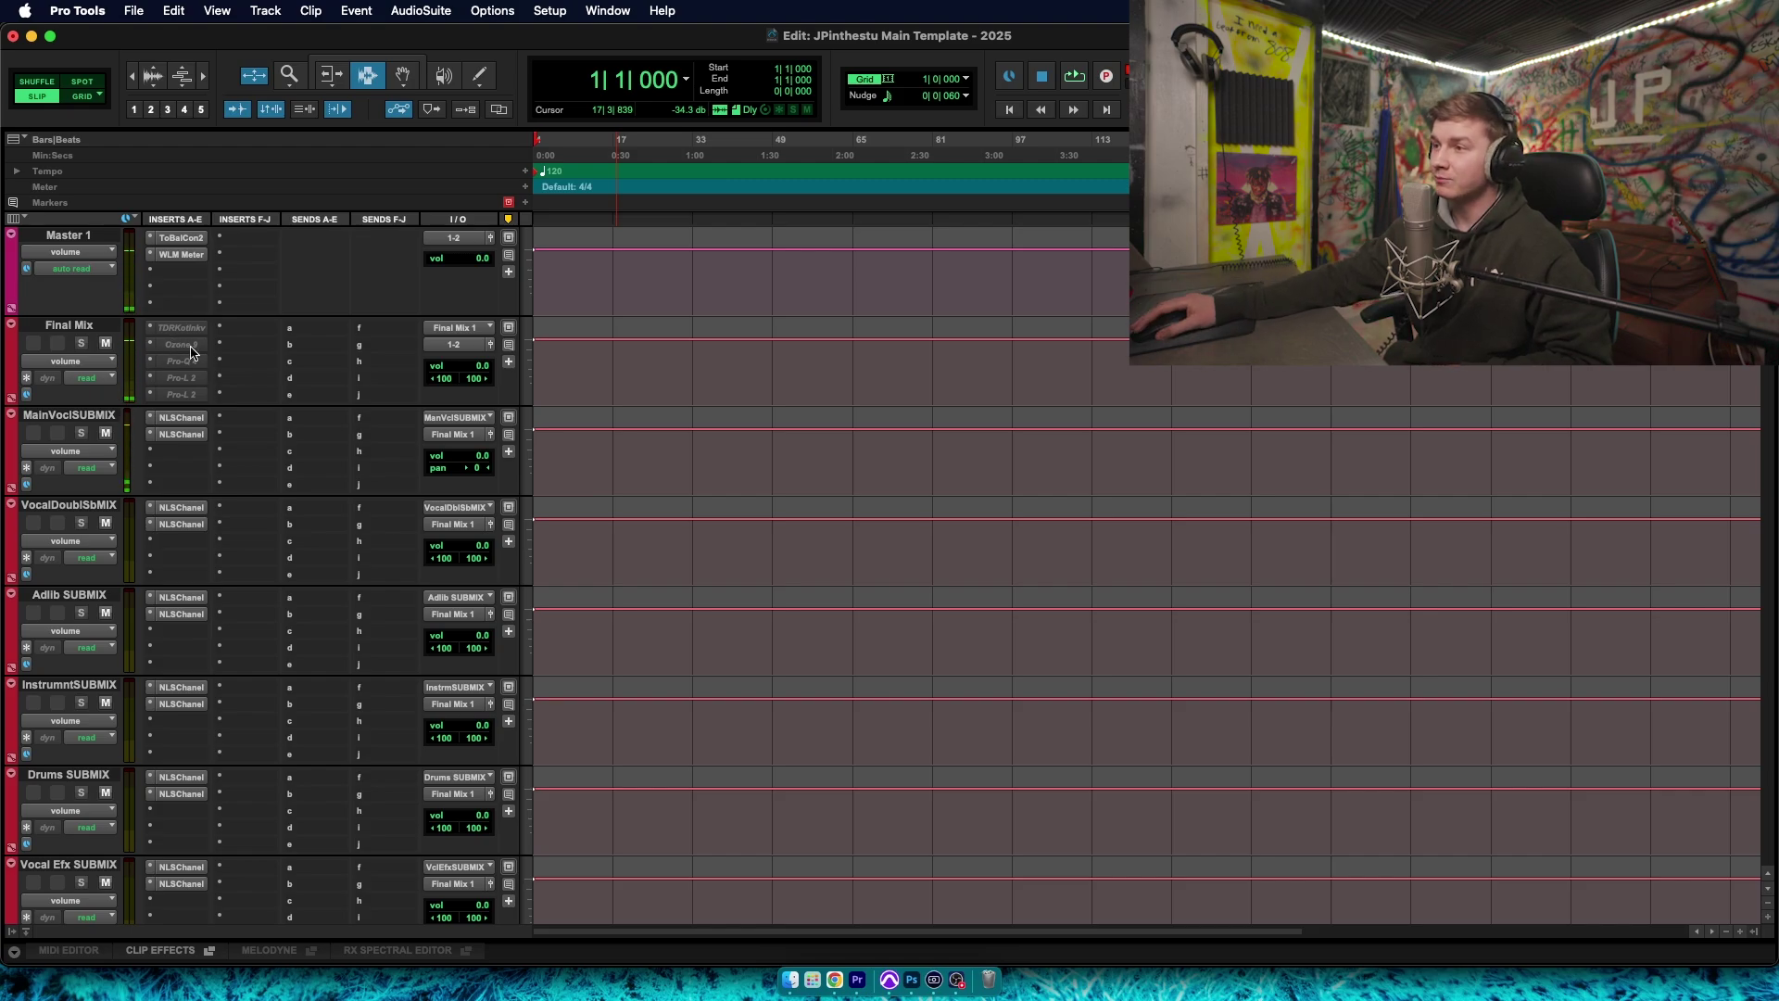
{"action": "scroll", "coordinate": [320, 465], "scroll_direction": "down", "scroll_amount": 15}
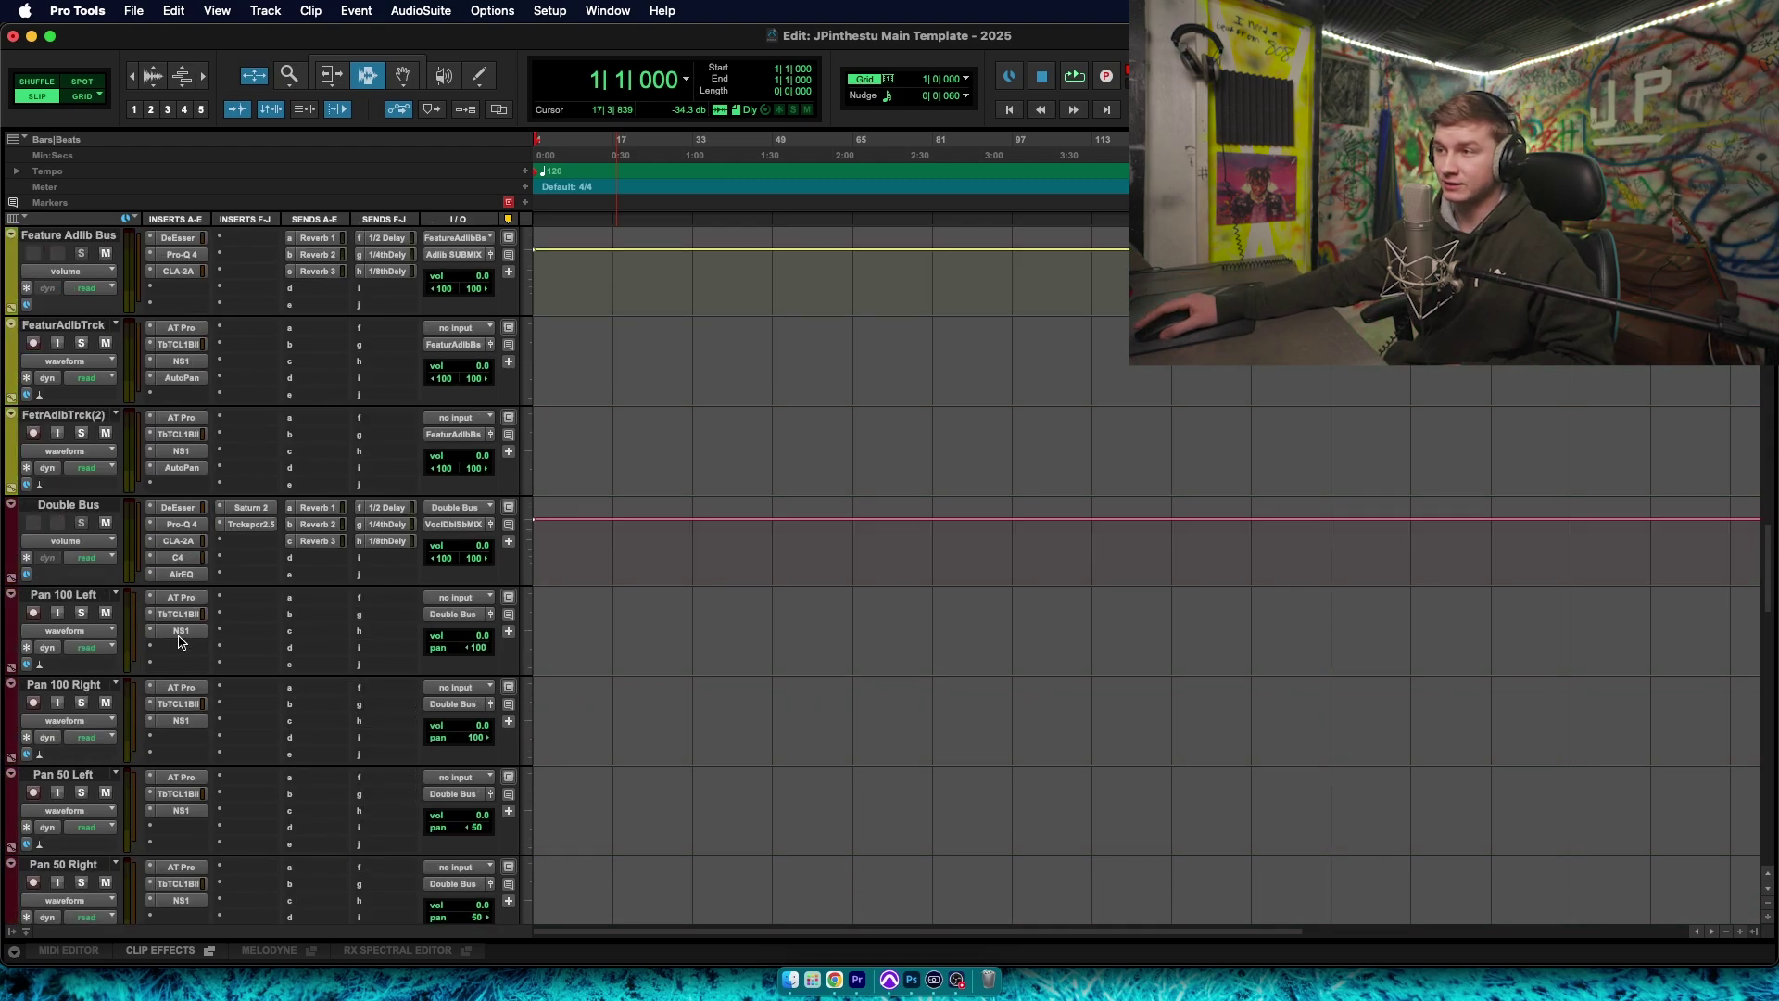
{"action": "scroll", "coordinate": [183, 633], "scroll_direction": "up", "scroll_amount": 15}
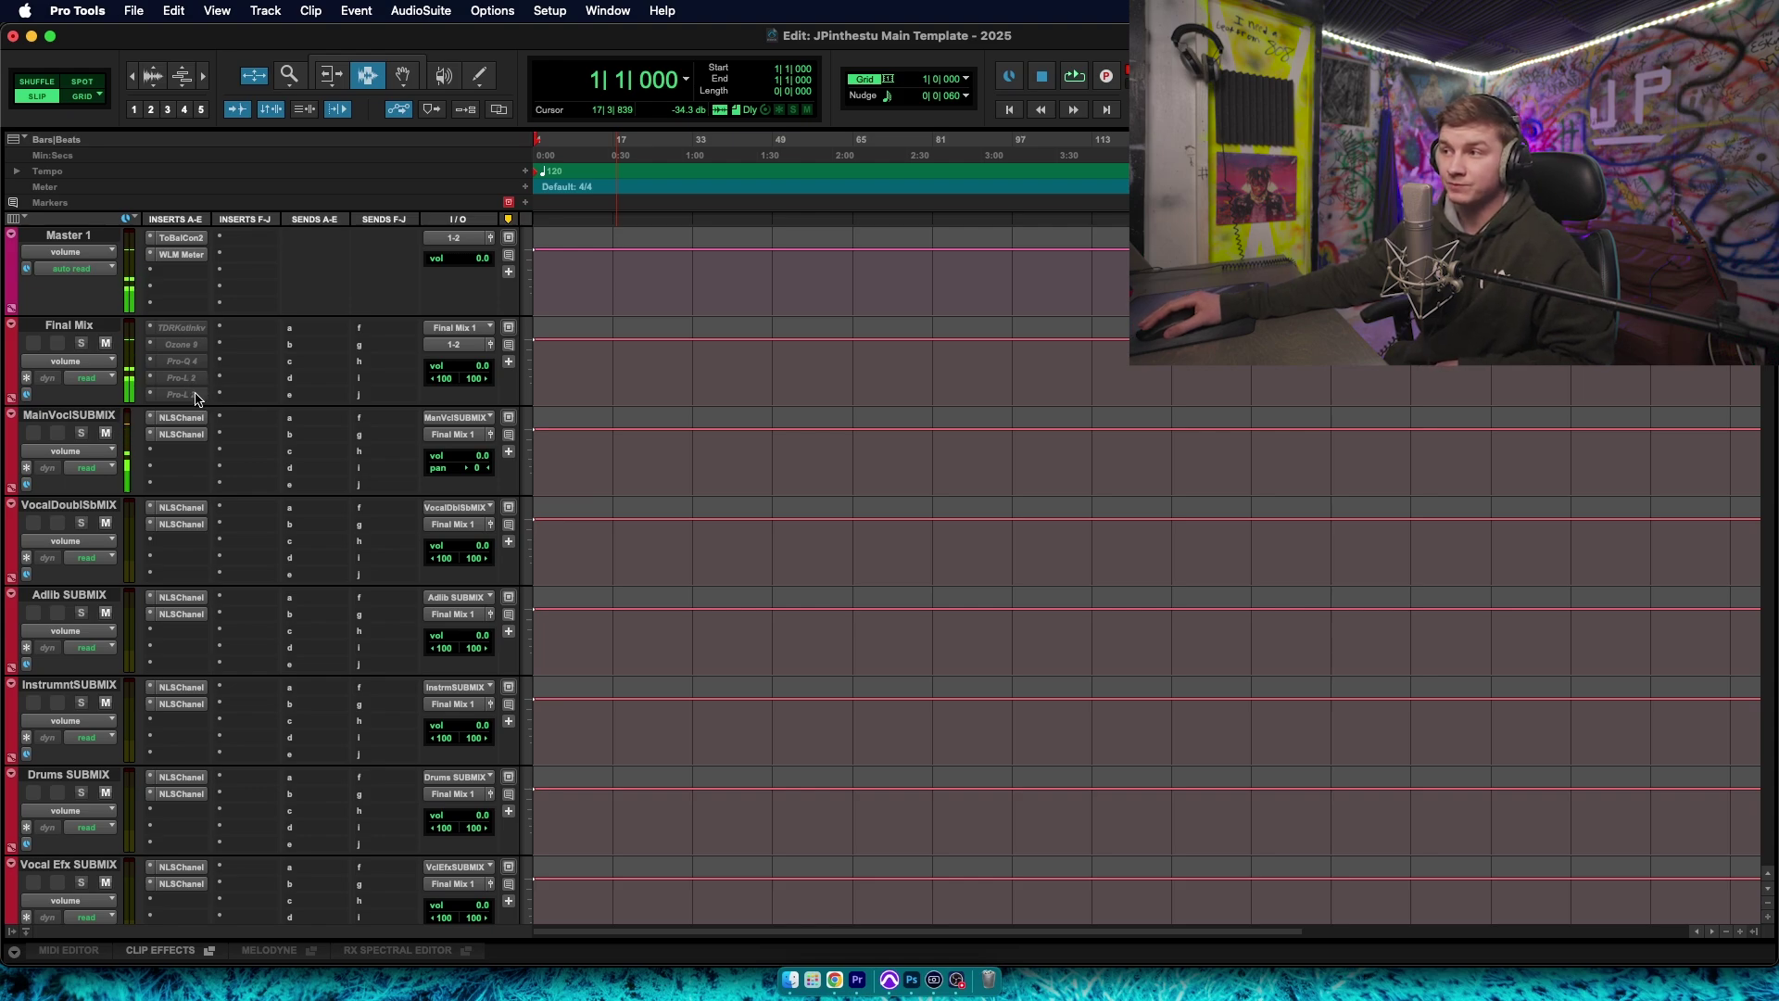
{"action": "left_click", "coordinate": [181, 418]}
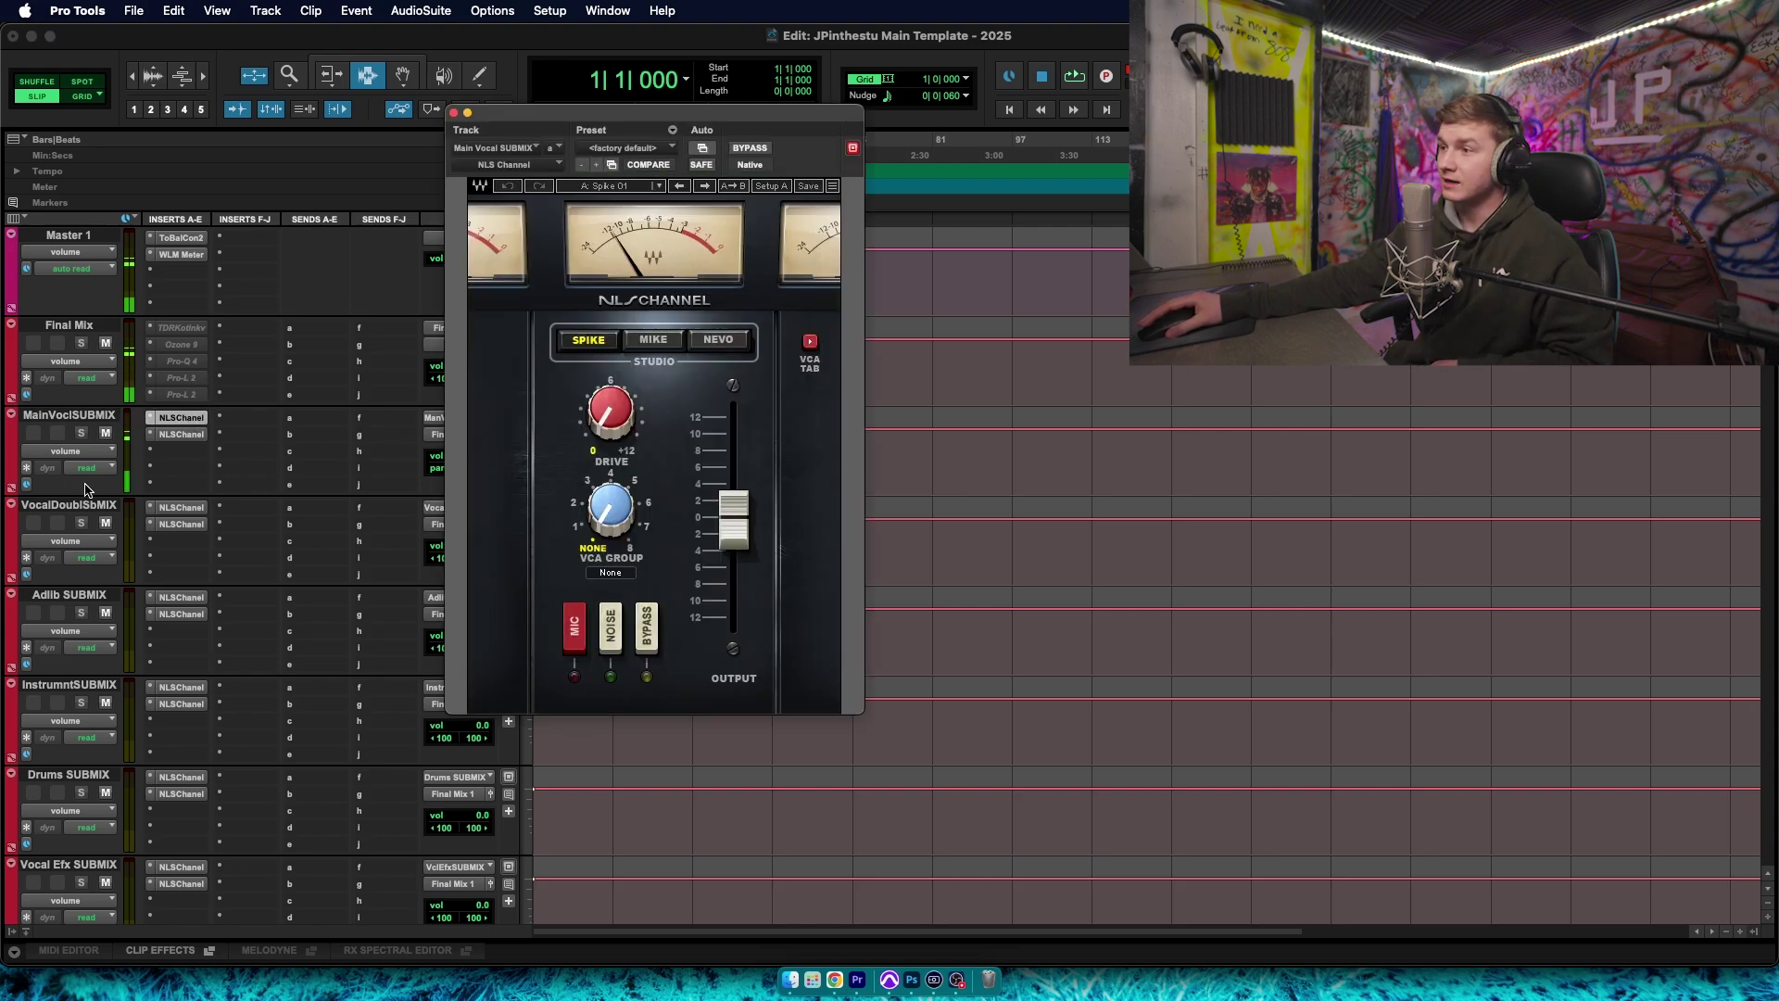
{"action": "left_click", "coordinate": [184, 434]}
{"action": "left_click", "coordinate": [206, 419]}
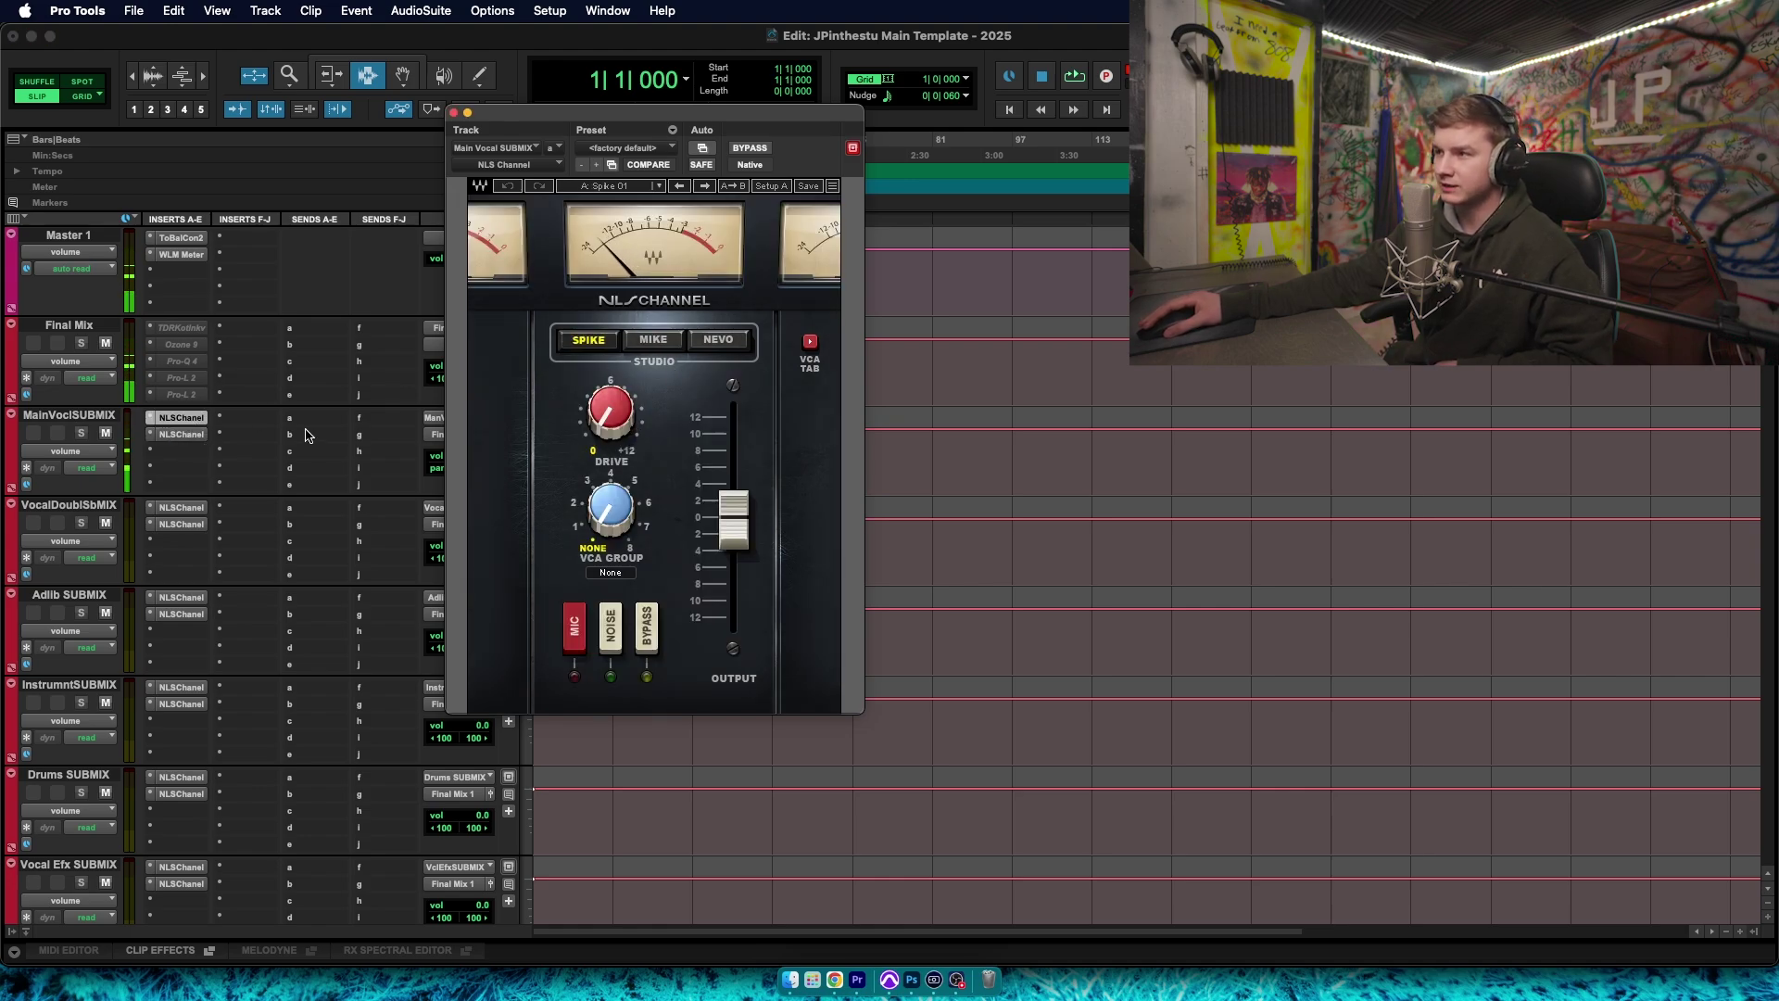
{"action": "left_click", "coordinate": [181, 238]}
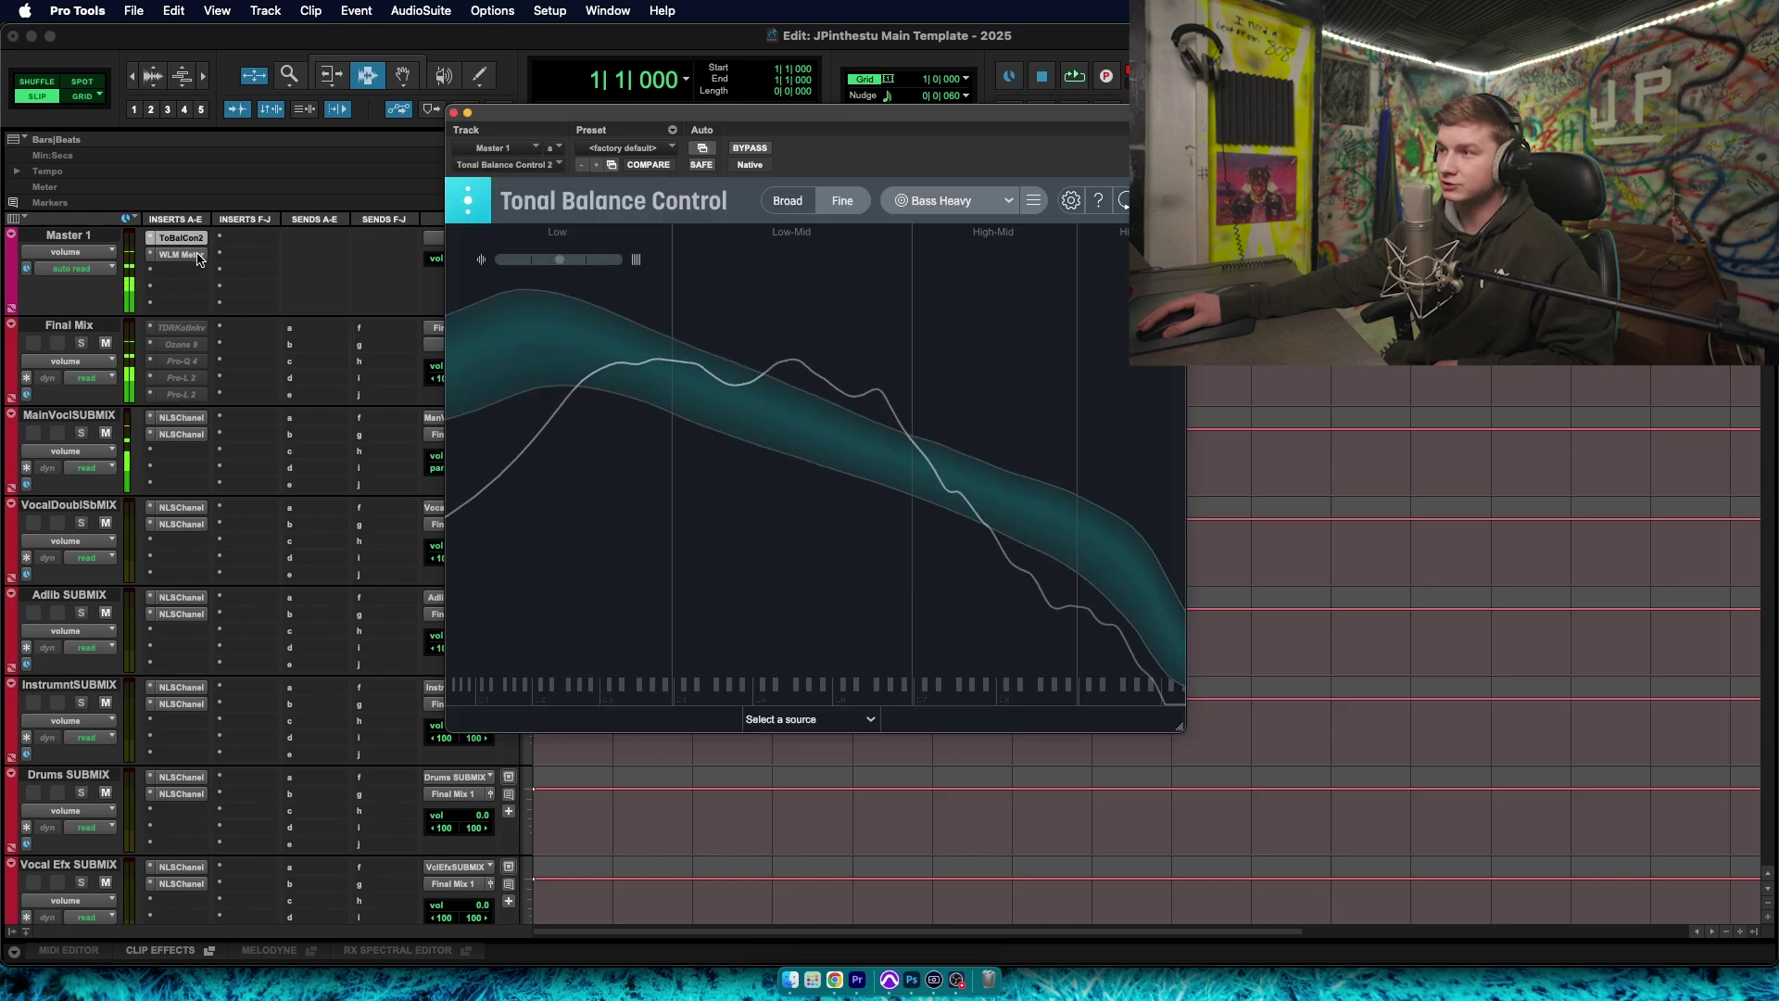
{"action": "left_click", "coordinate": [195, 256]}
Select the Beat/Two-Track track and inspect its Auto-Key and Trackspacer 2.5 inserts
{"action": "scroll", "coordinate": [266, 324], "scroll_direction": "down", "scroll_amount": 4}
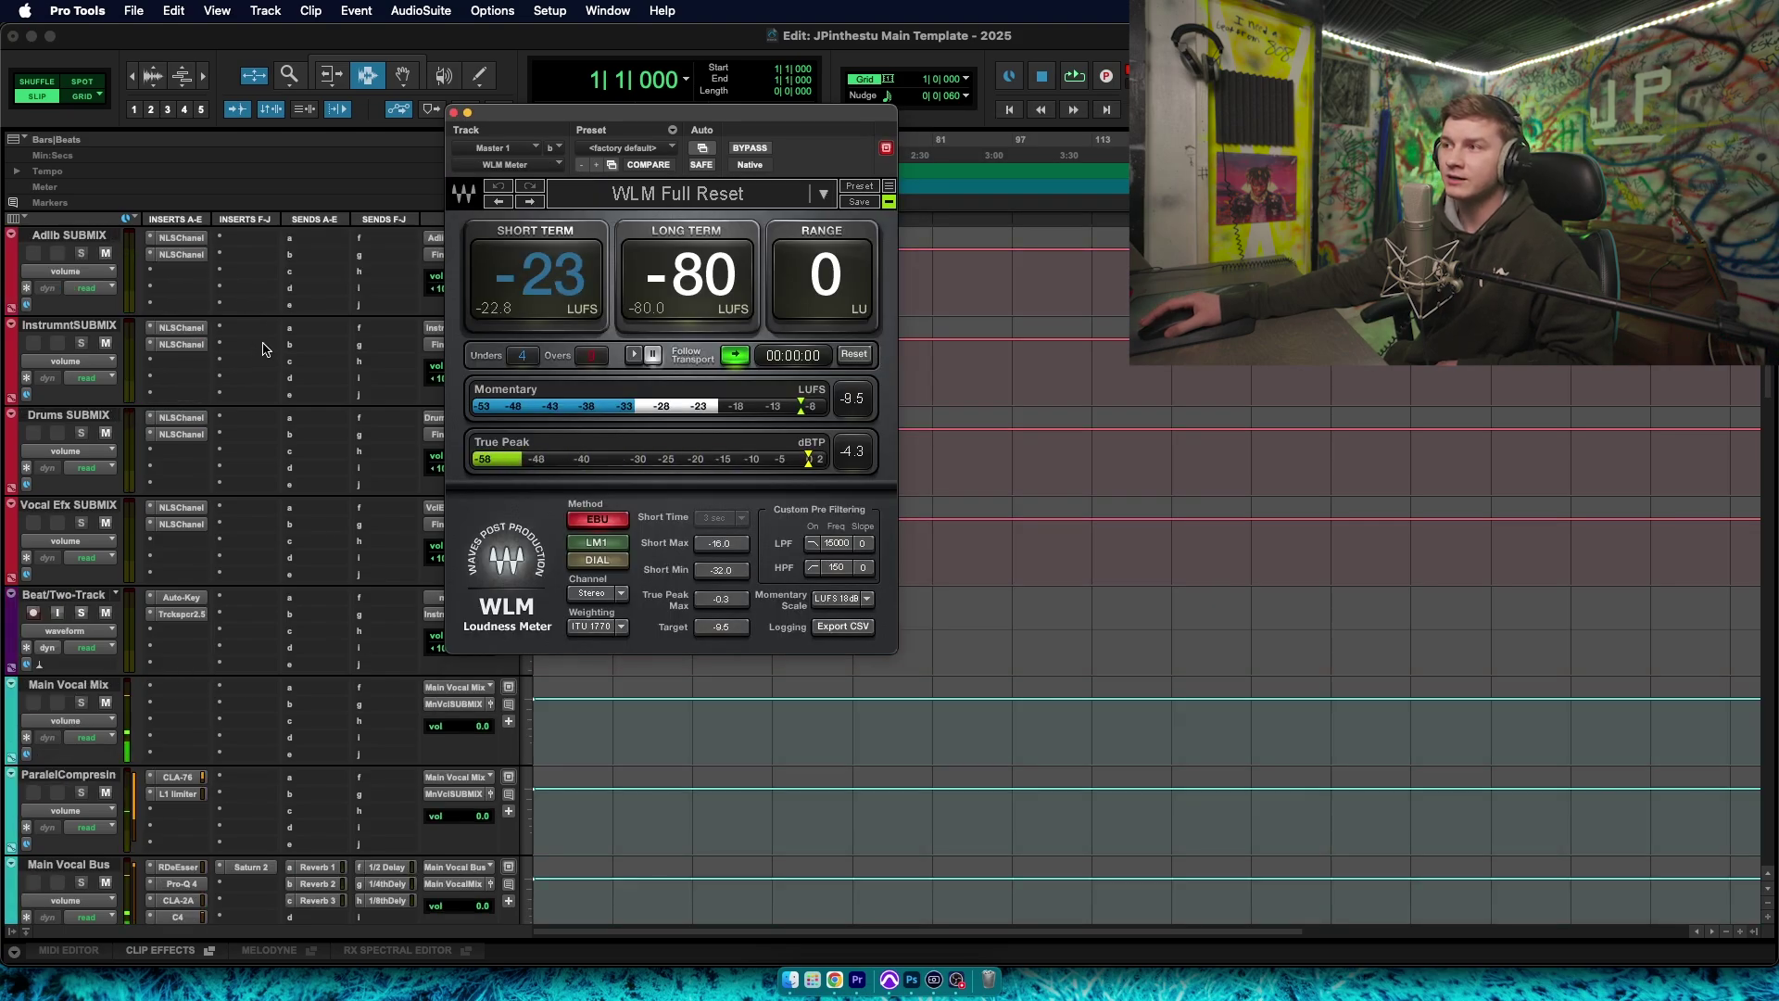
{"action": "scroll", "coordinate": [258, 515], "scroll_direction": "down", "scroll_amount": 2}
{"action": "left_click", "coordinate": [78, 415]}
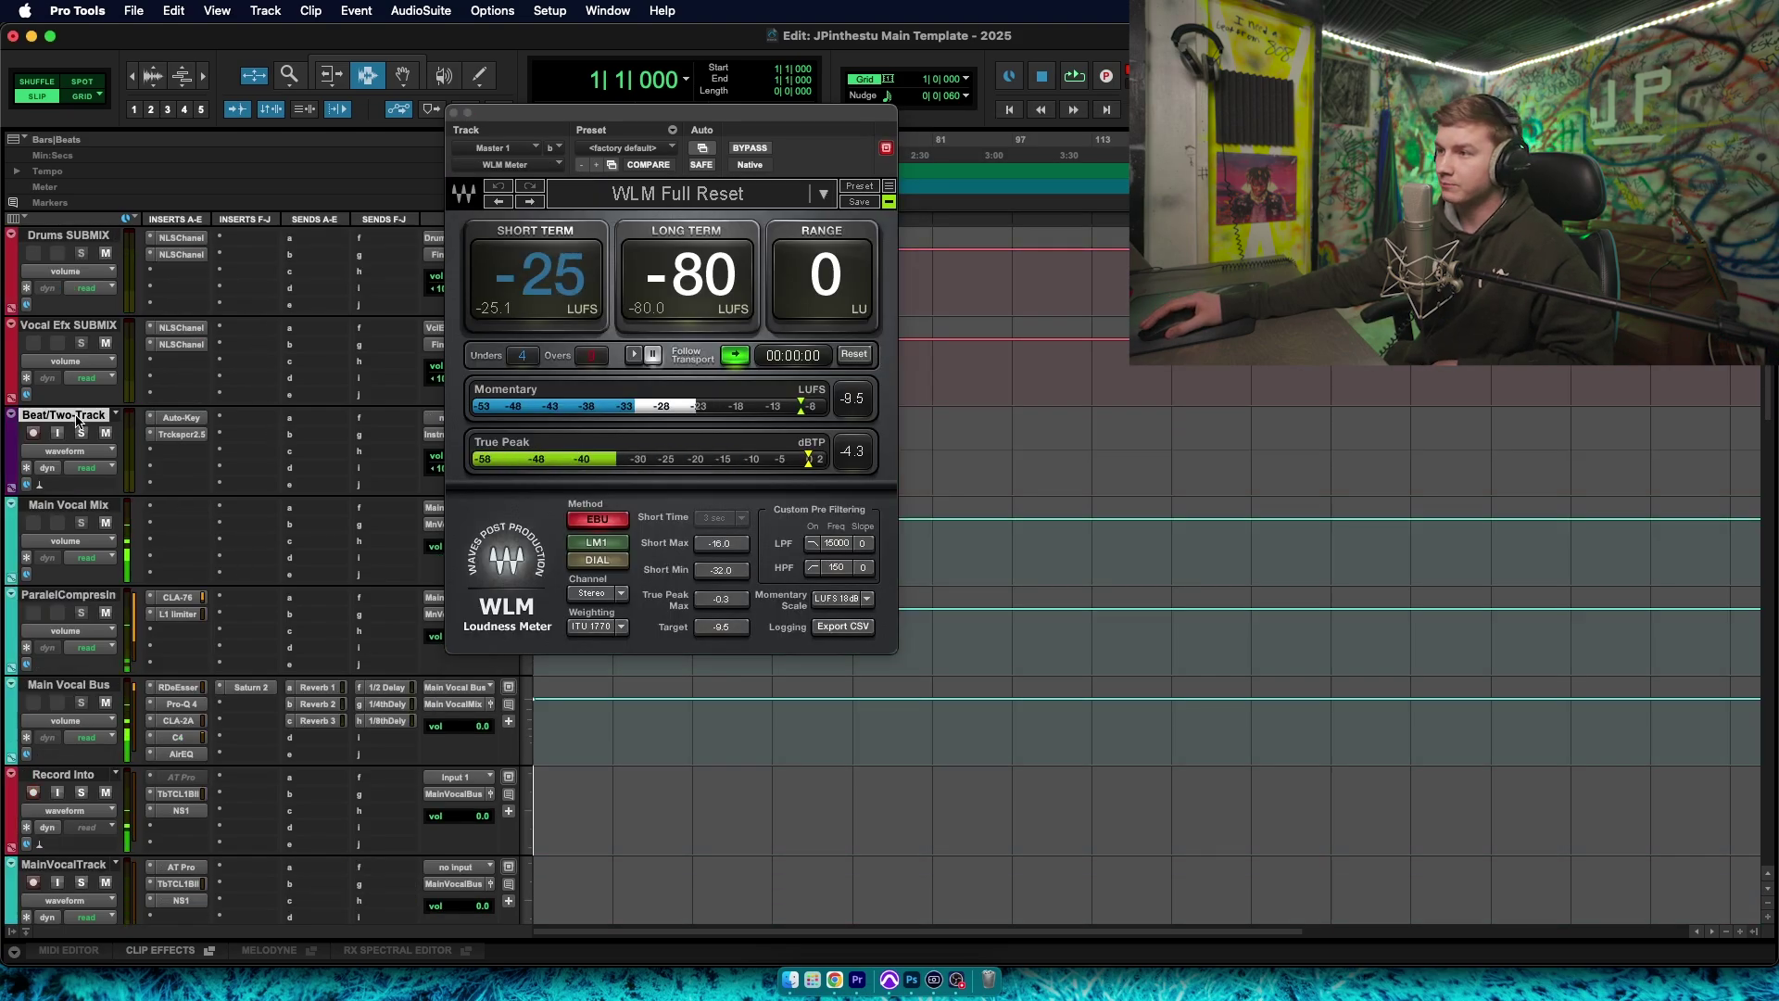
{"action": "scroll", "coordinate": [112, 463], "scroll_direction": "up", "scroll_amount": 1}
{"action": "left_click", "coordinate": [181, 508]}
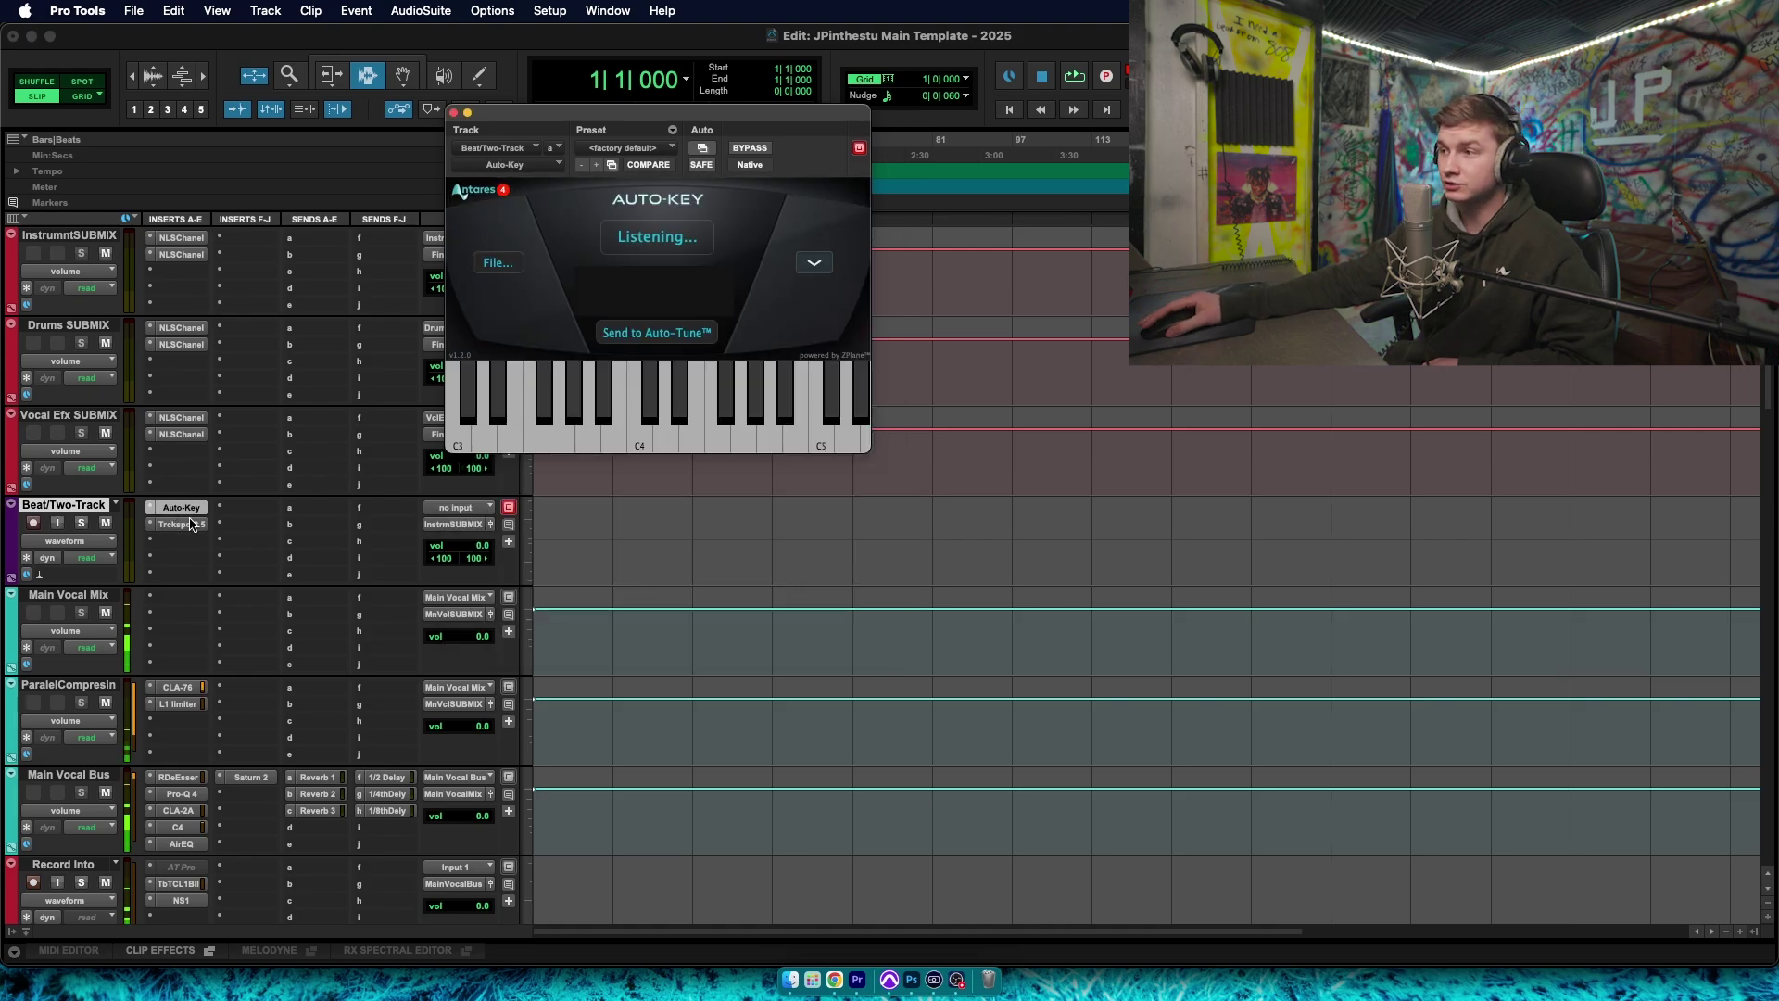
{"action": "left_click", "coordinate": [181, 525]}
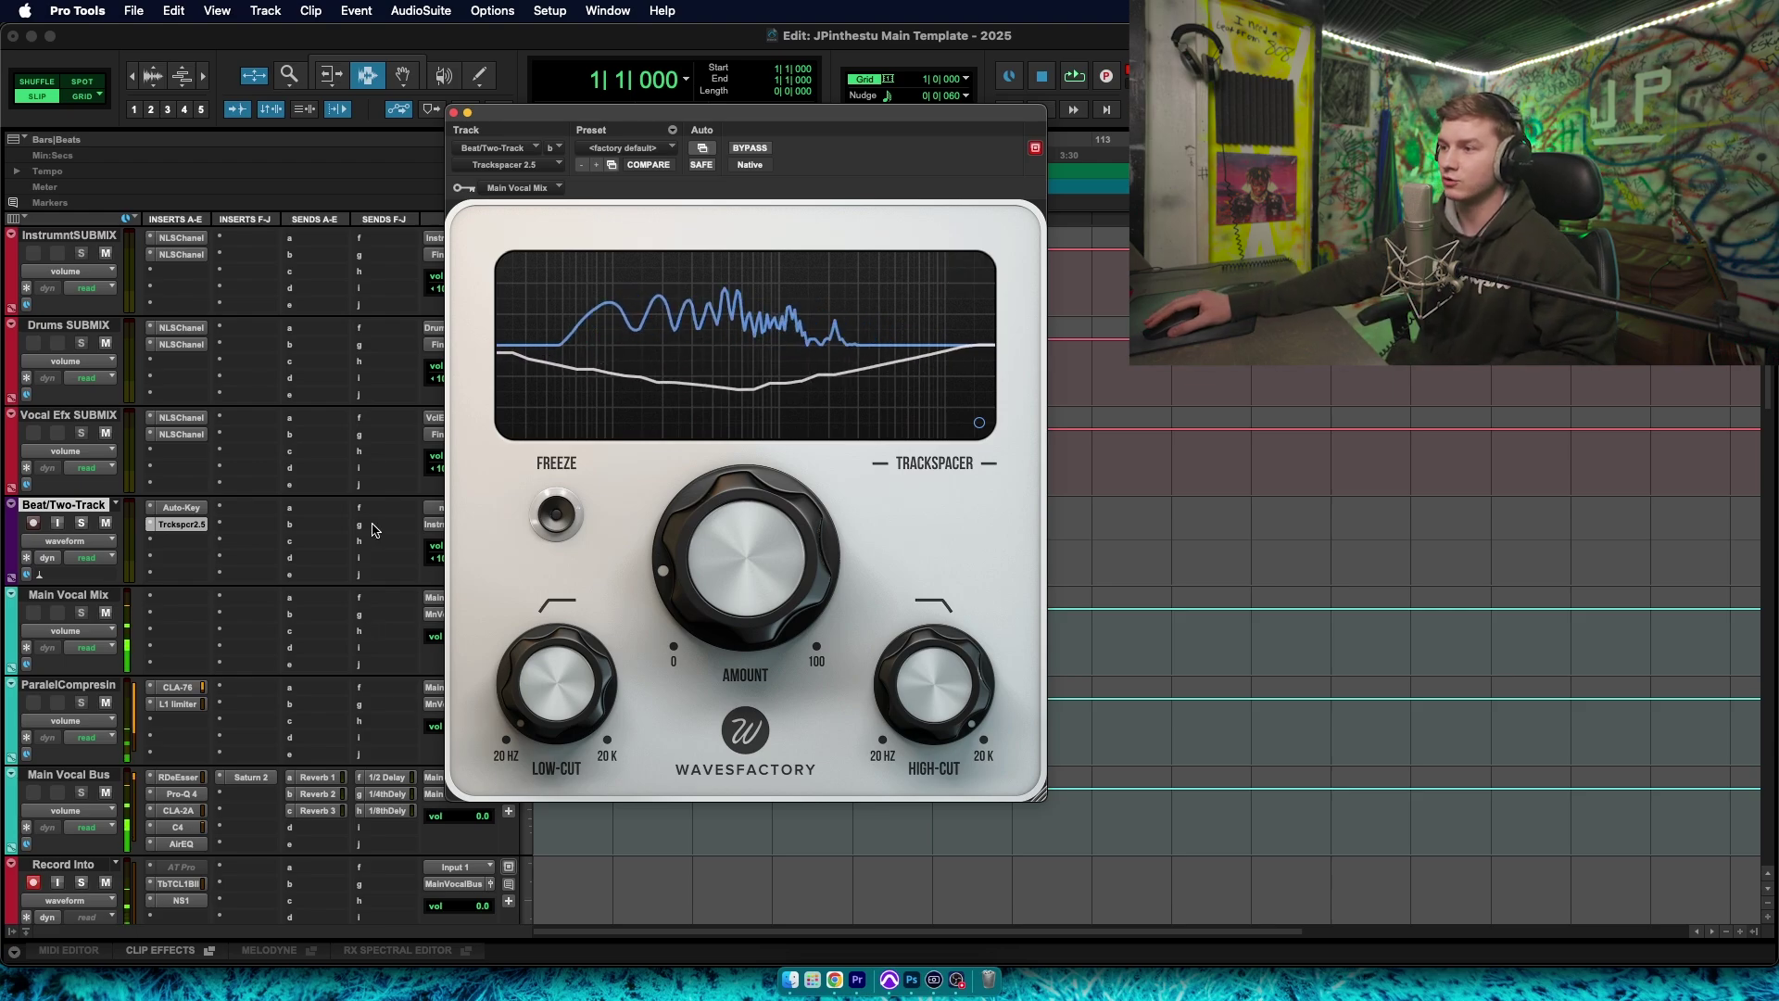
Select the Main Vocal Mix and inspect the parallel compression track's CLA-76 insert, volume fader and L1 limiter insert
{"action": "scroll", "coordinate": [251, 573], "scroll_direction": "down", "scroll_amount": 3}
{"action": "left_click", "coordinate": [68, 324]}
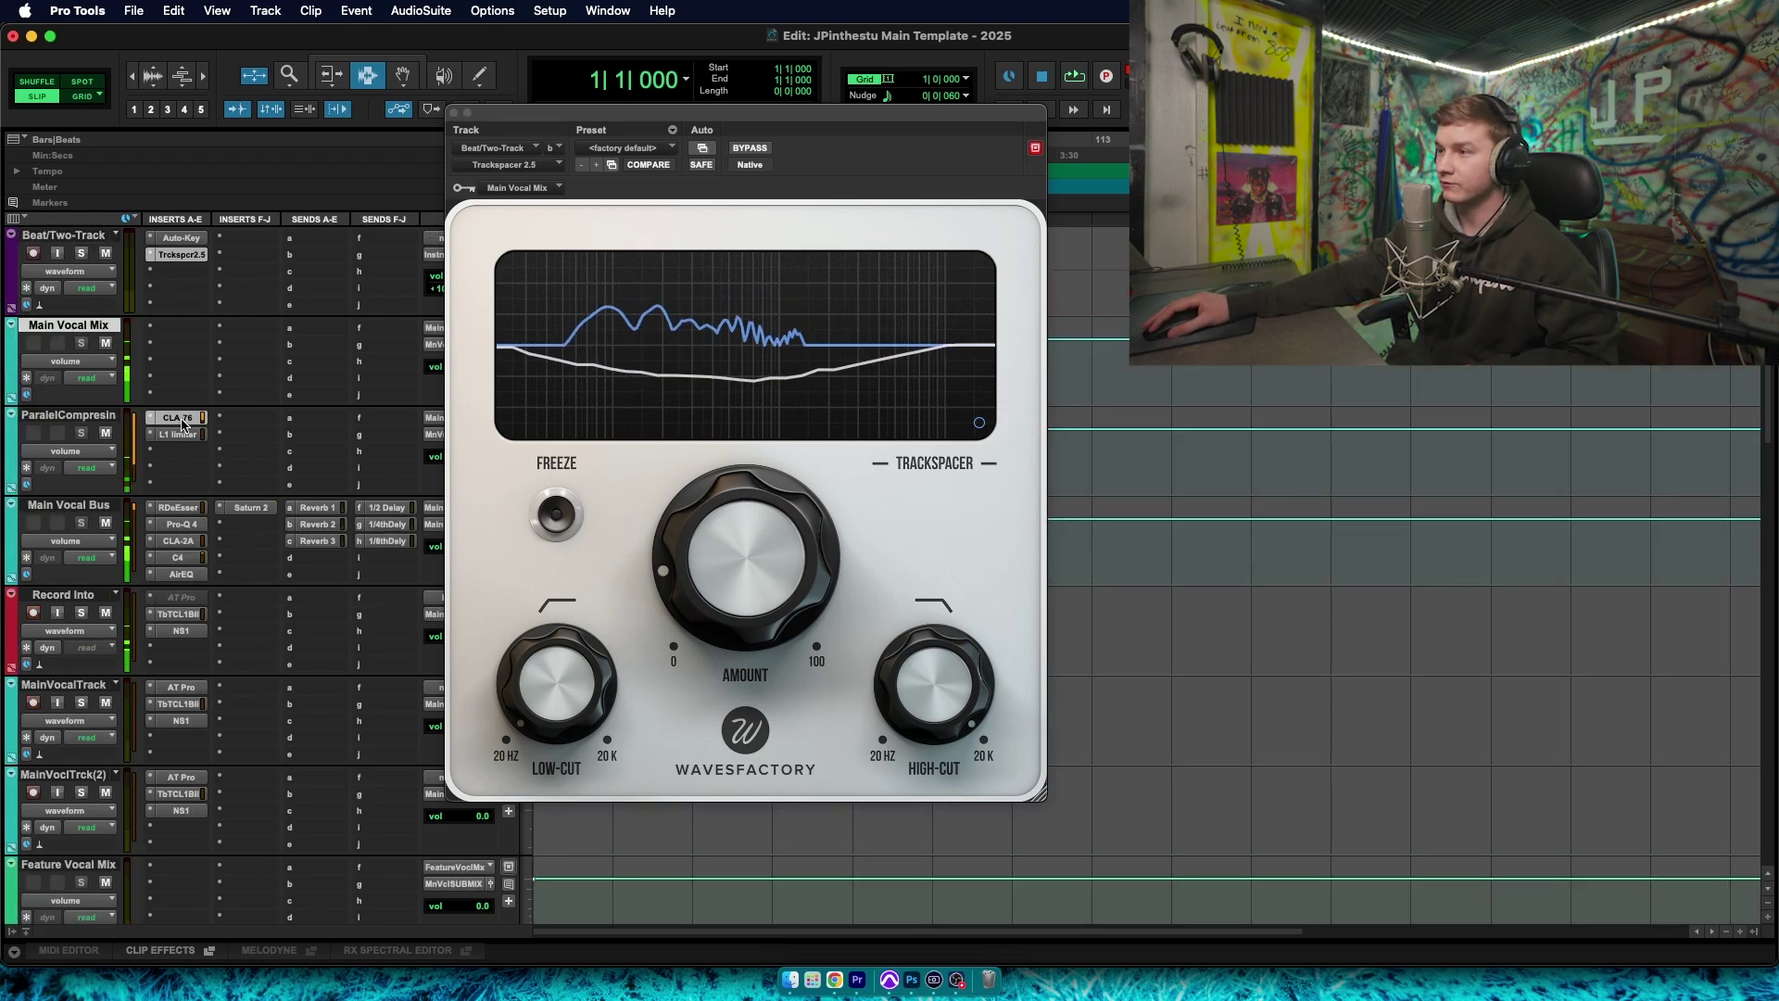
{"action": "left_click", "coordinate": [178, 417]}
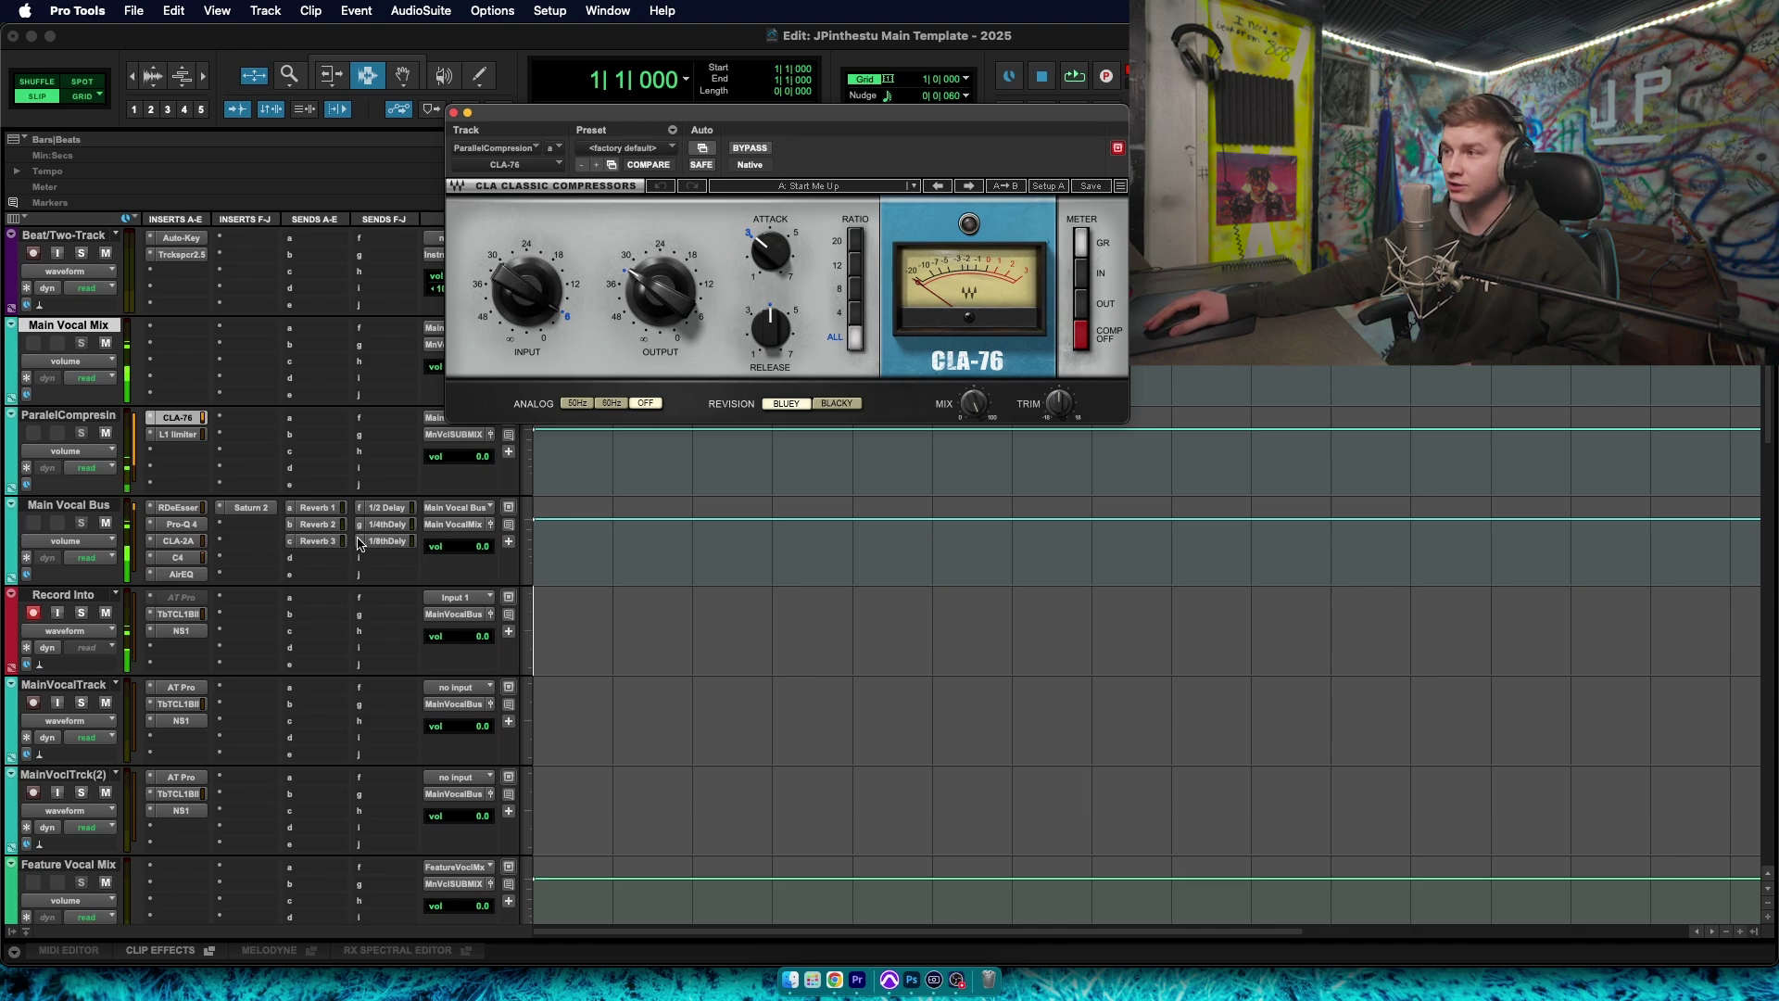
{"action": "mouse_move", "coordinate": [489, 461]}
{"action": "left_mouse_down"}
{"action": "mouse_move", "coordinate": [490, 500]}
{"action": "mouse_move", "coordinate": [504, 463]}
{"action": "left_mouse_up"}
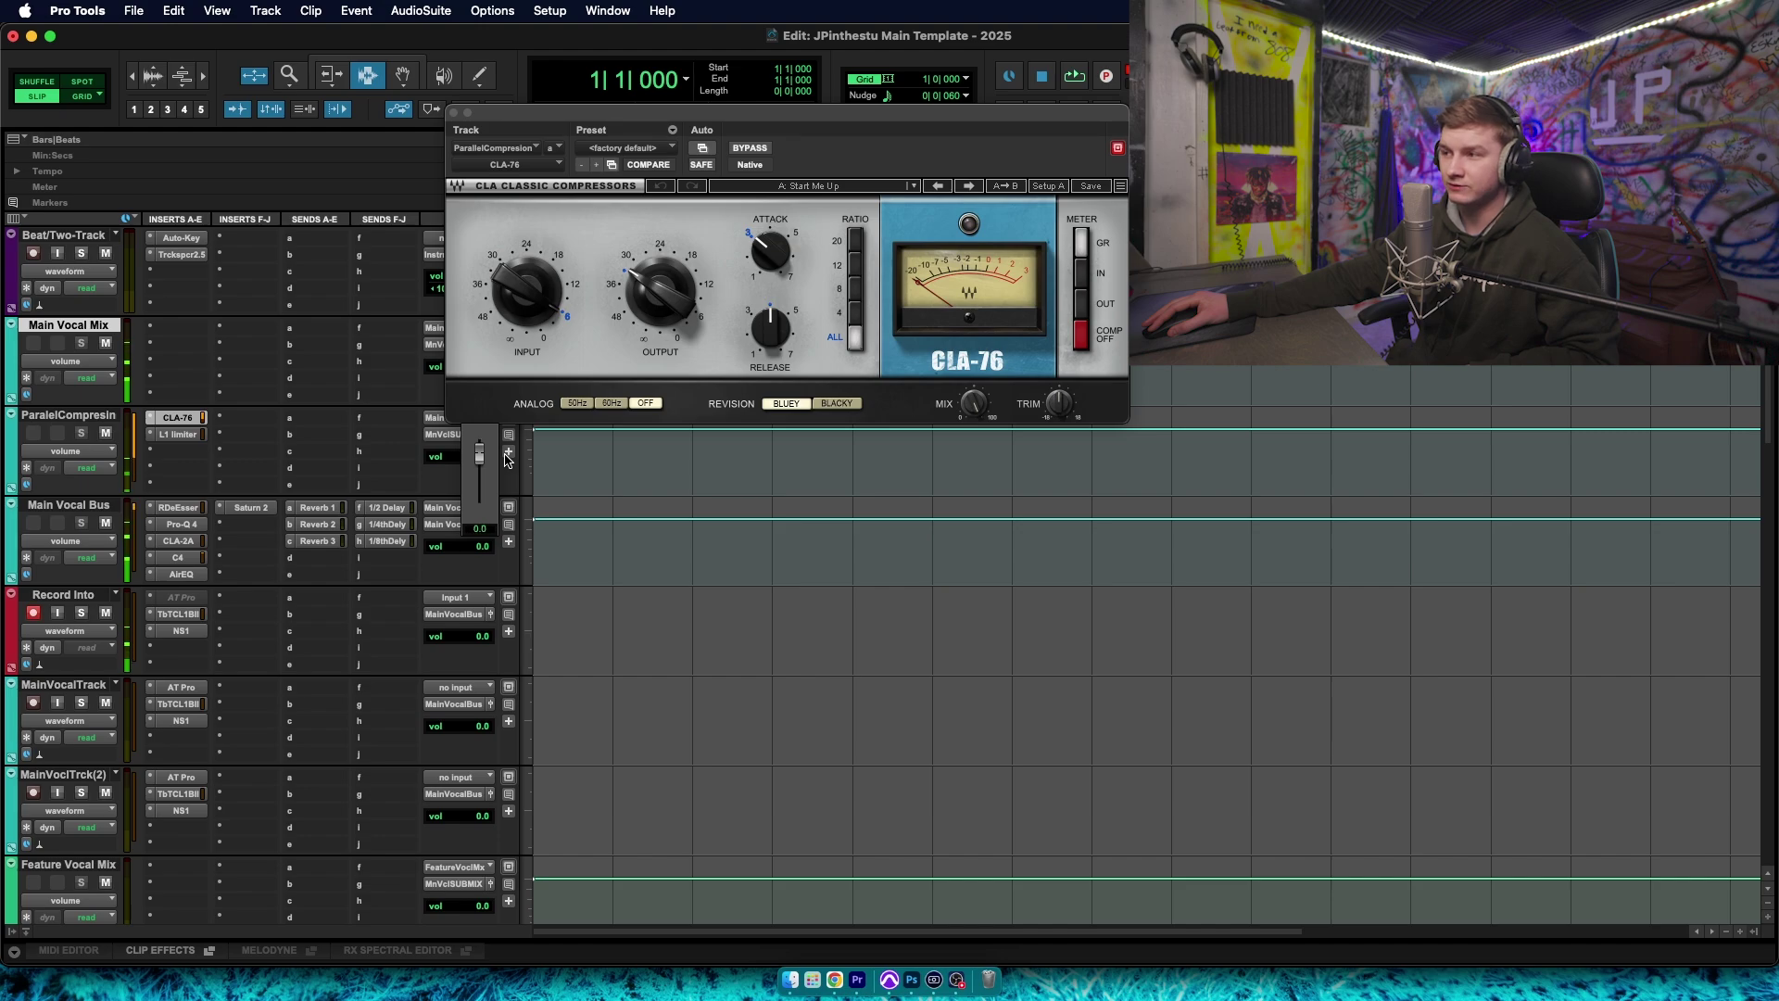
{"action": "left_click", "coordinate": [178, 434]}
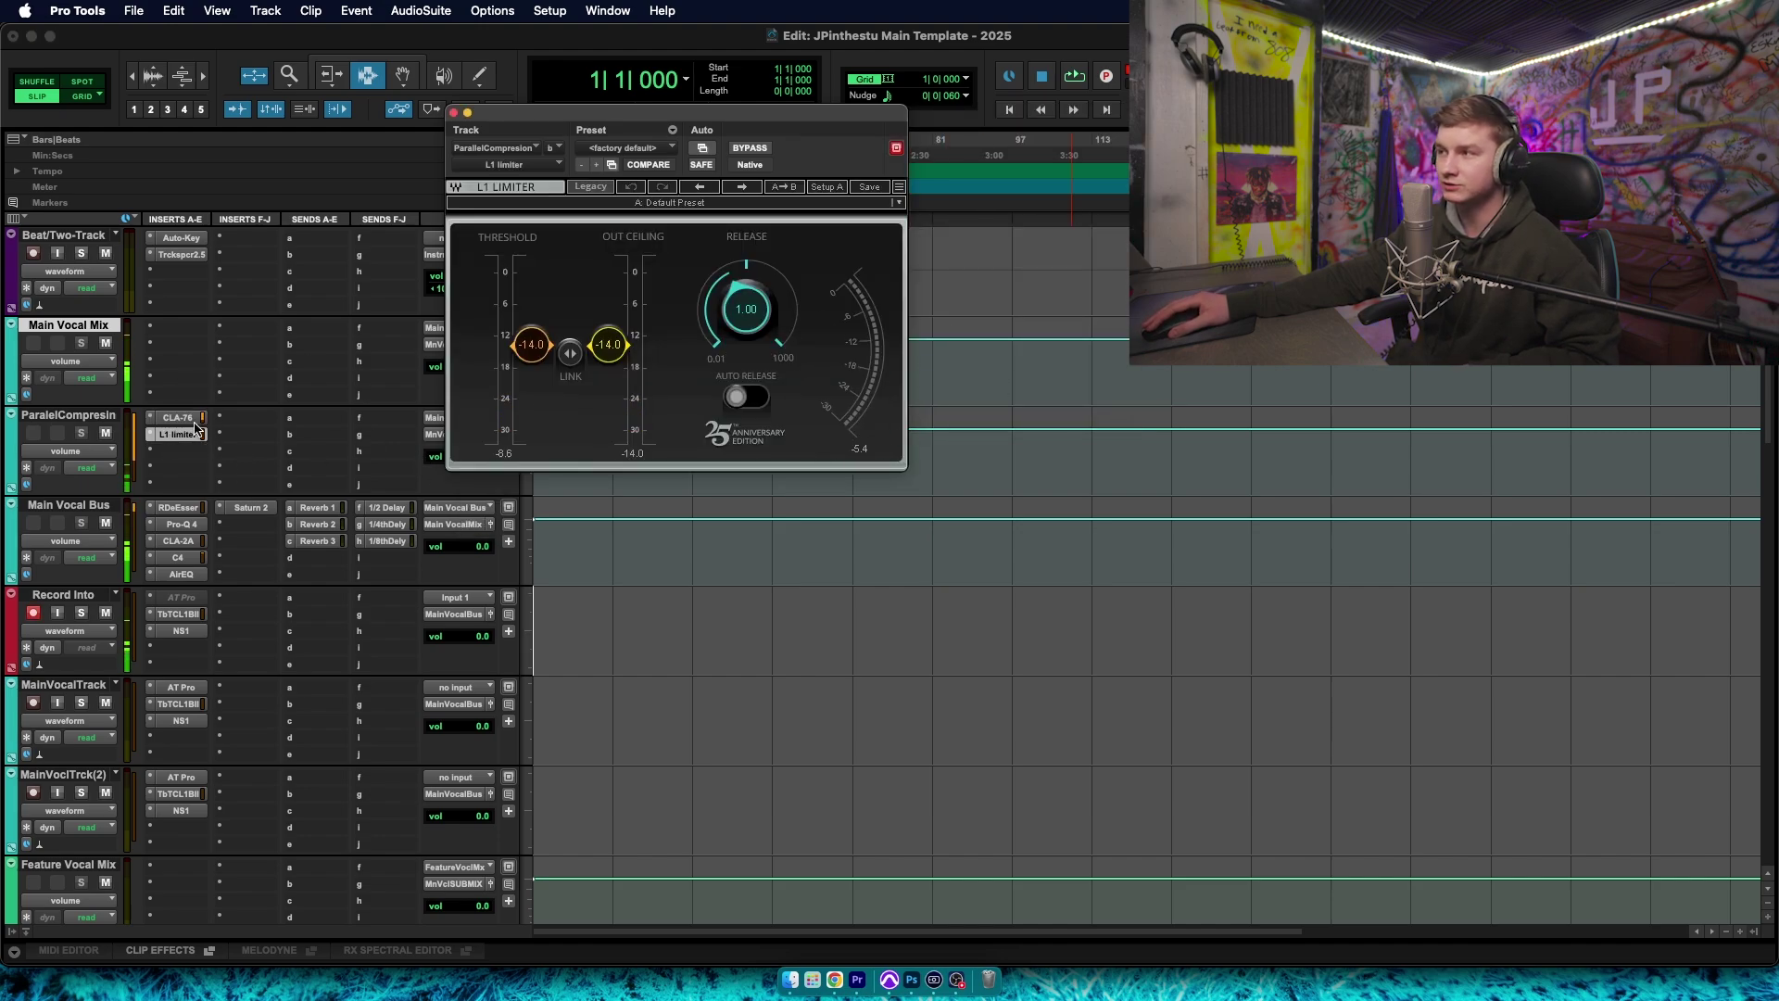
Inspect the RDeEsser, Pro-Q 4, CLA-2A, C4 and AirEQ inserts on the Main Vocal Bus in order
{"action": "left_click", "coordinate": [176, 508]}
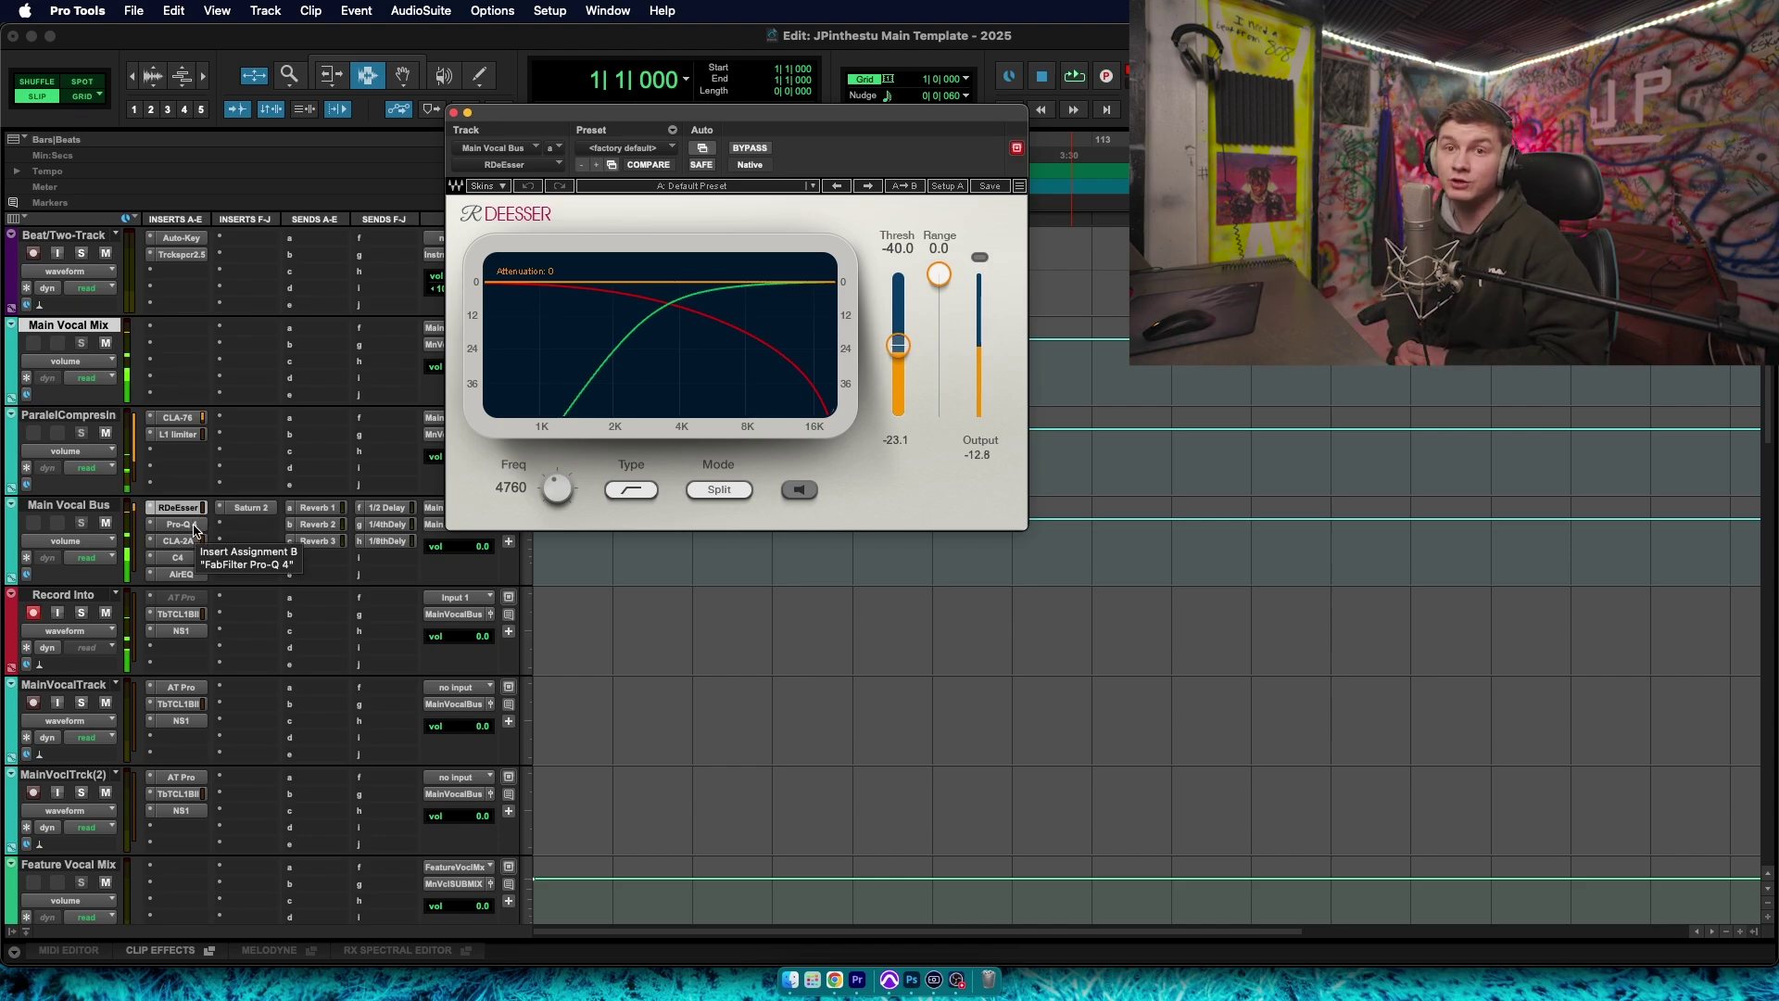
{"action": "left_click", "coordinate": [190, 526]}
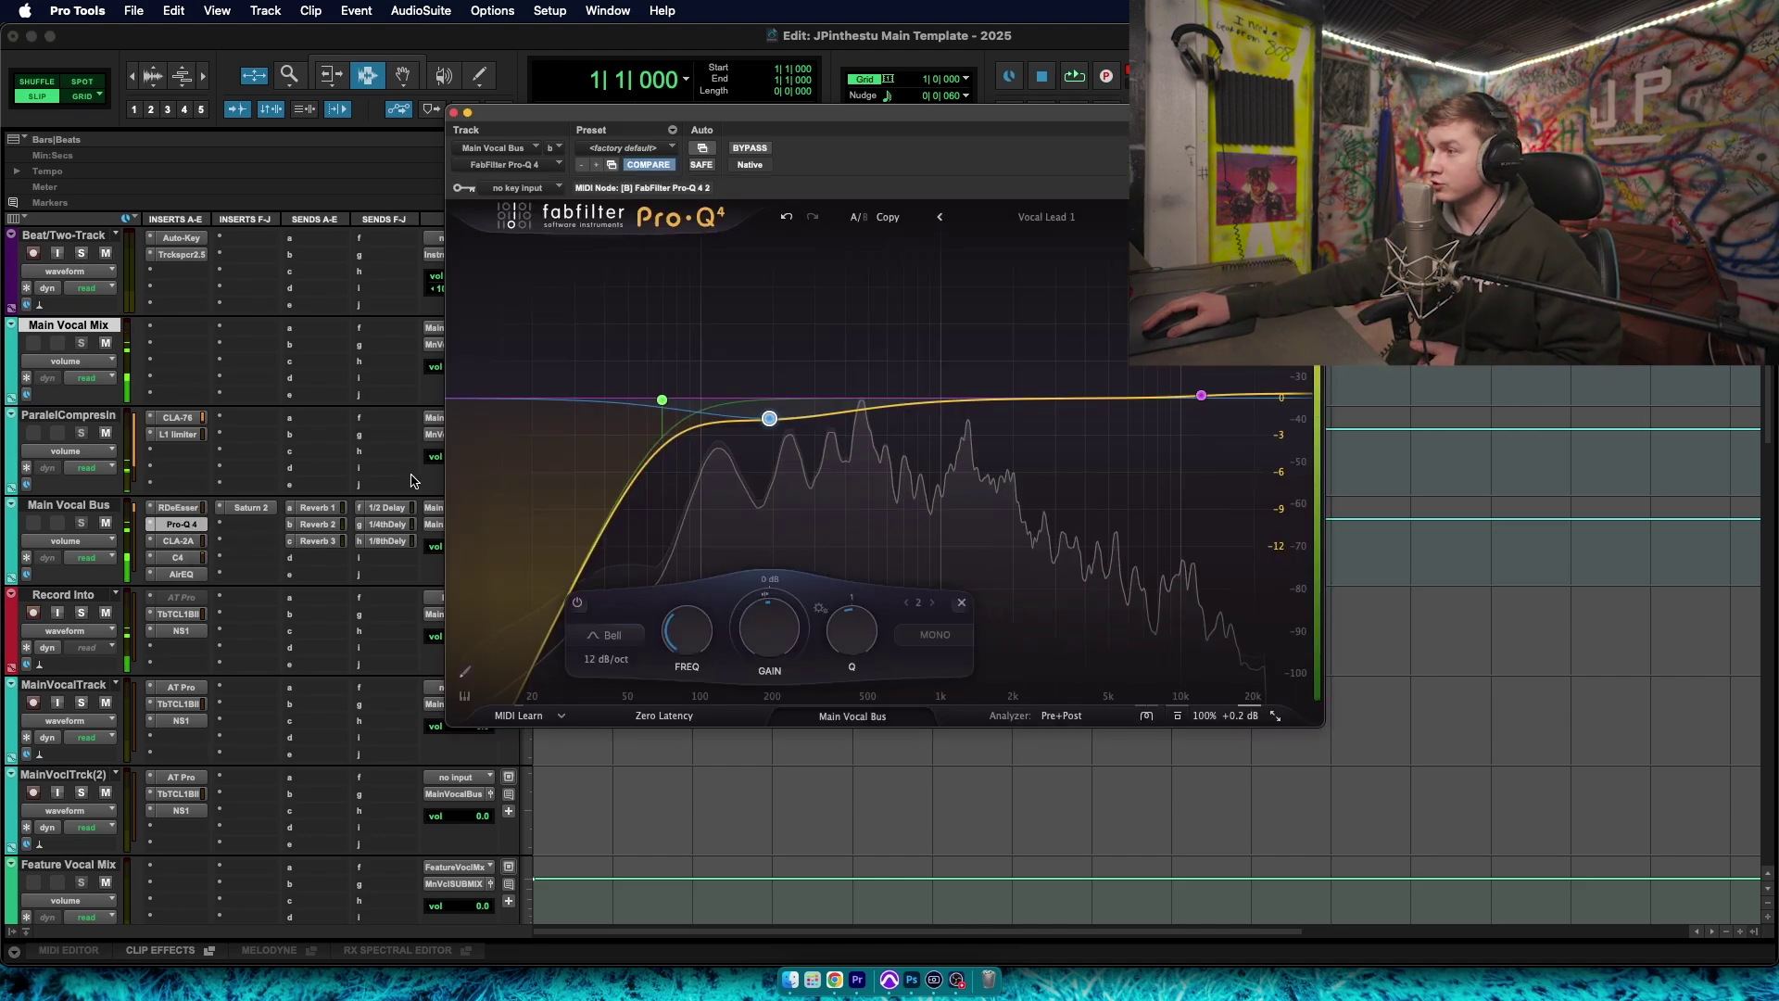
{"action": "left_click", "coordinate": [179, 543]}
{"action": "left_click", "coordinate": [179, 543]}
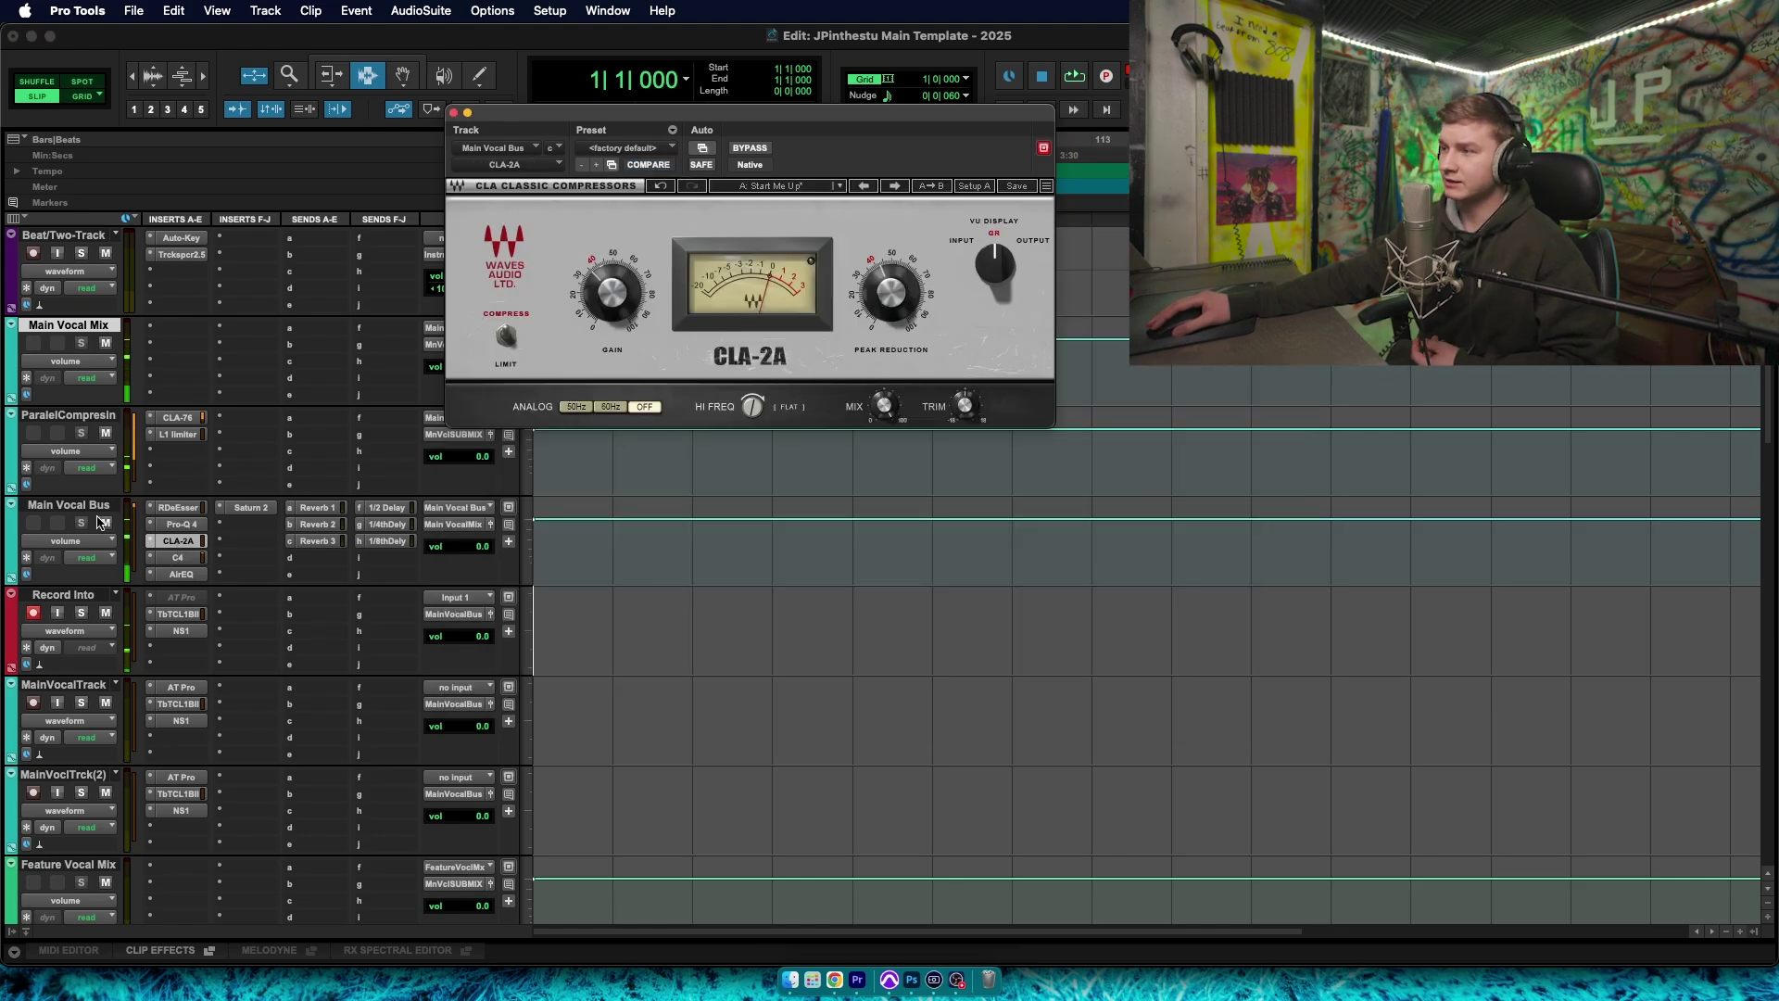
{"action": "left_click", "coordinate": [176, 558]}
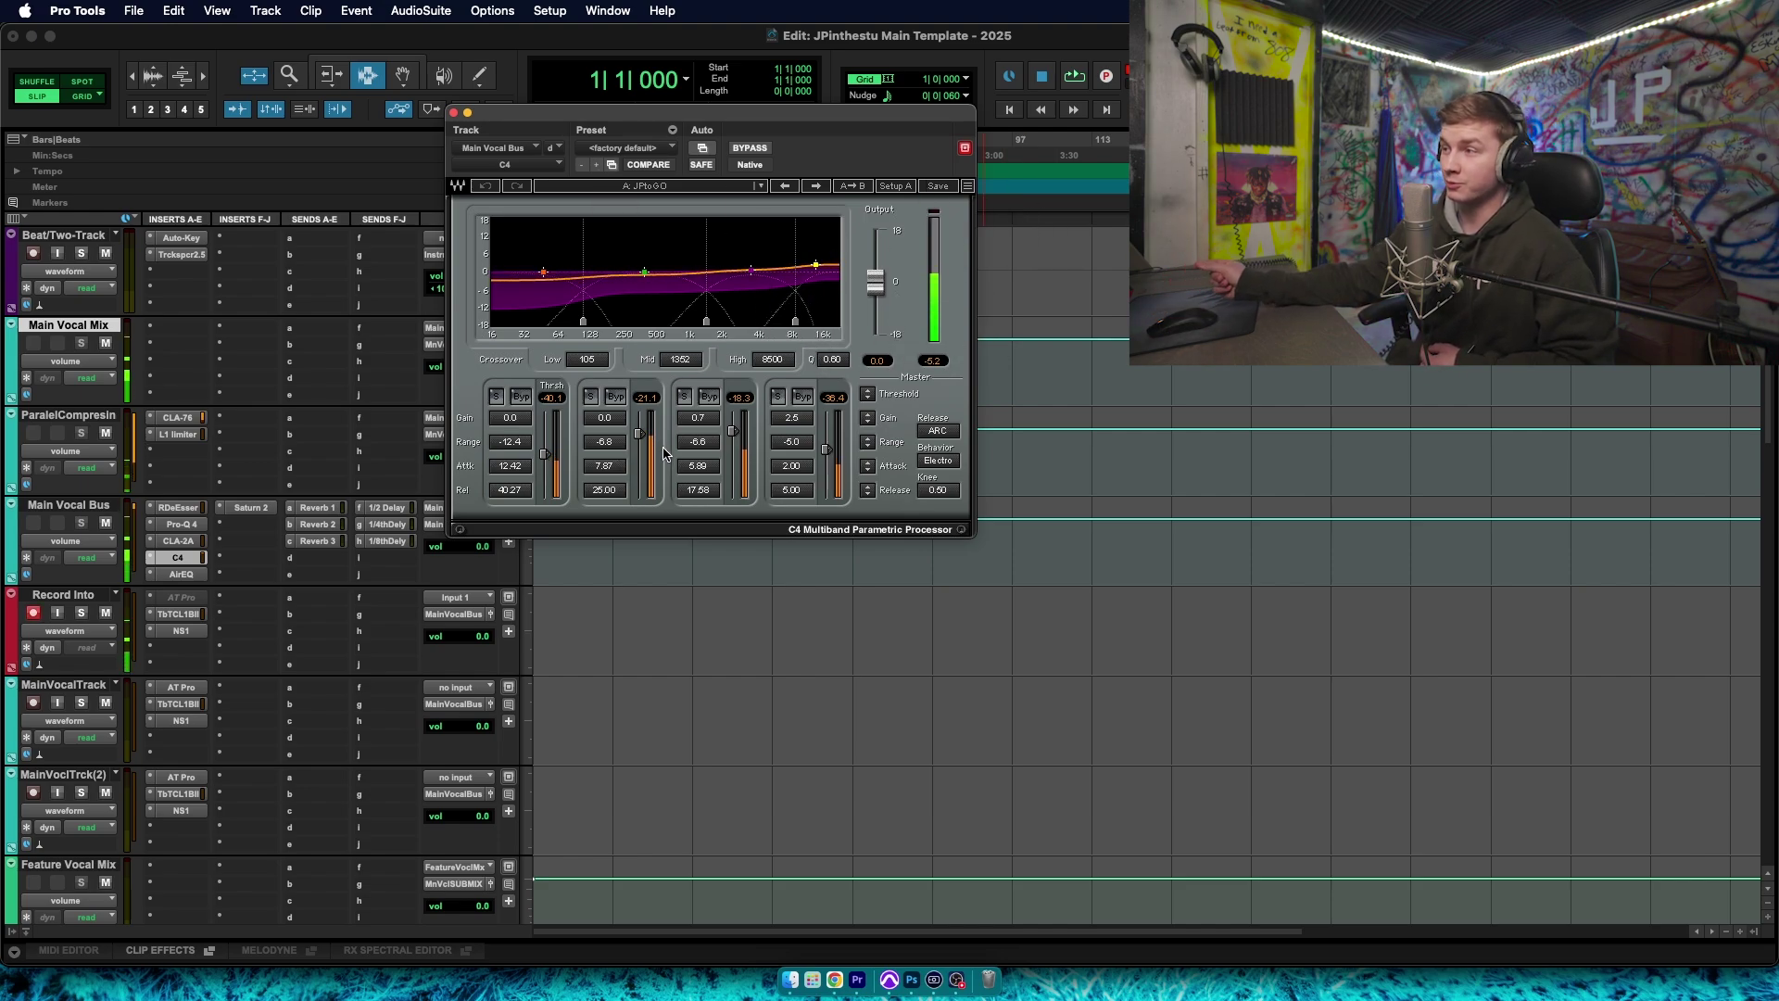
{"action": "left_click", "coordinate": [182, 575]}
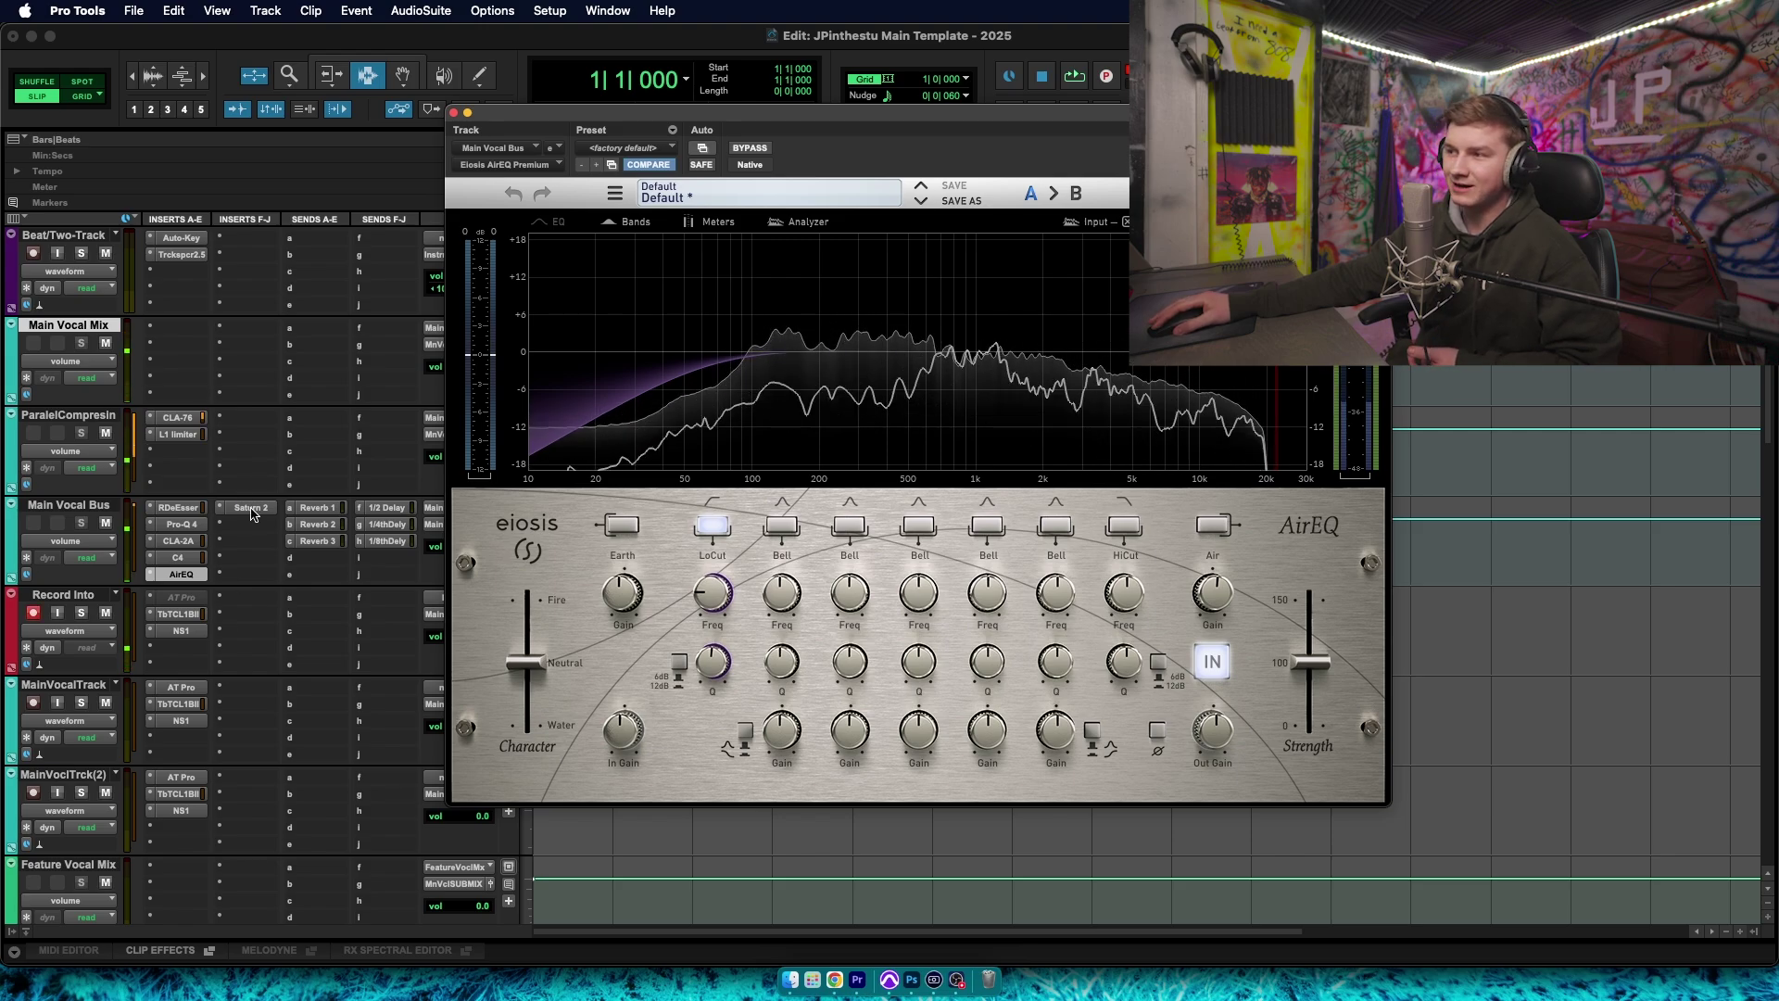
Inspect the Saturn 2 insert and the Reverb 1 send on the Main Vocal Bus, closing the Saturn 2 window
{"action": "left_click_drag", "start_coordinate": [247, 509], "coordinate": [247, 508]}
{"action": "left_click_drag", "start_coordinate": [810, 531], "coordinate": [783, 639]}
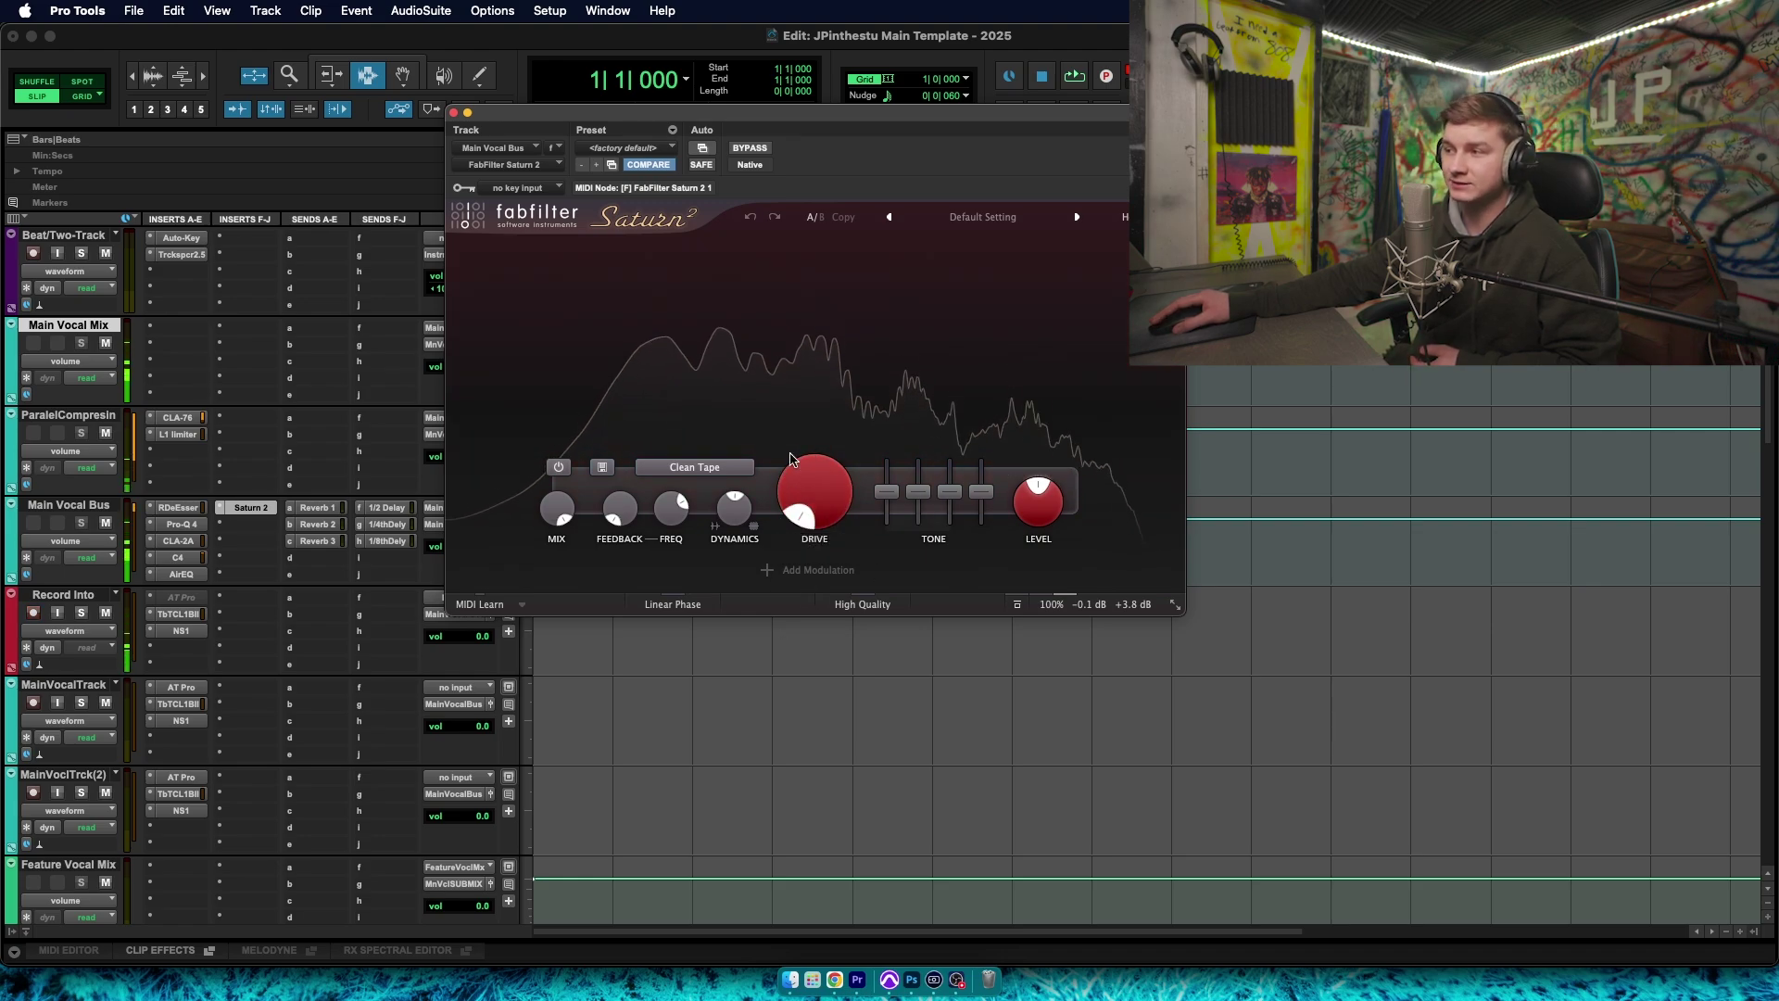
{"action": "left_click", "coordinate": [316, 508]}
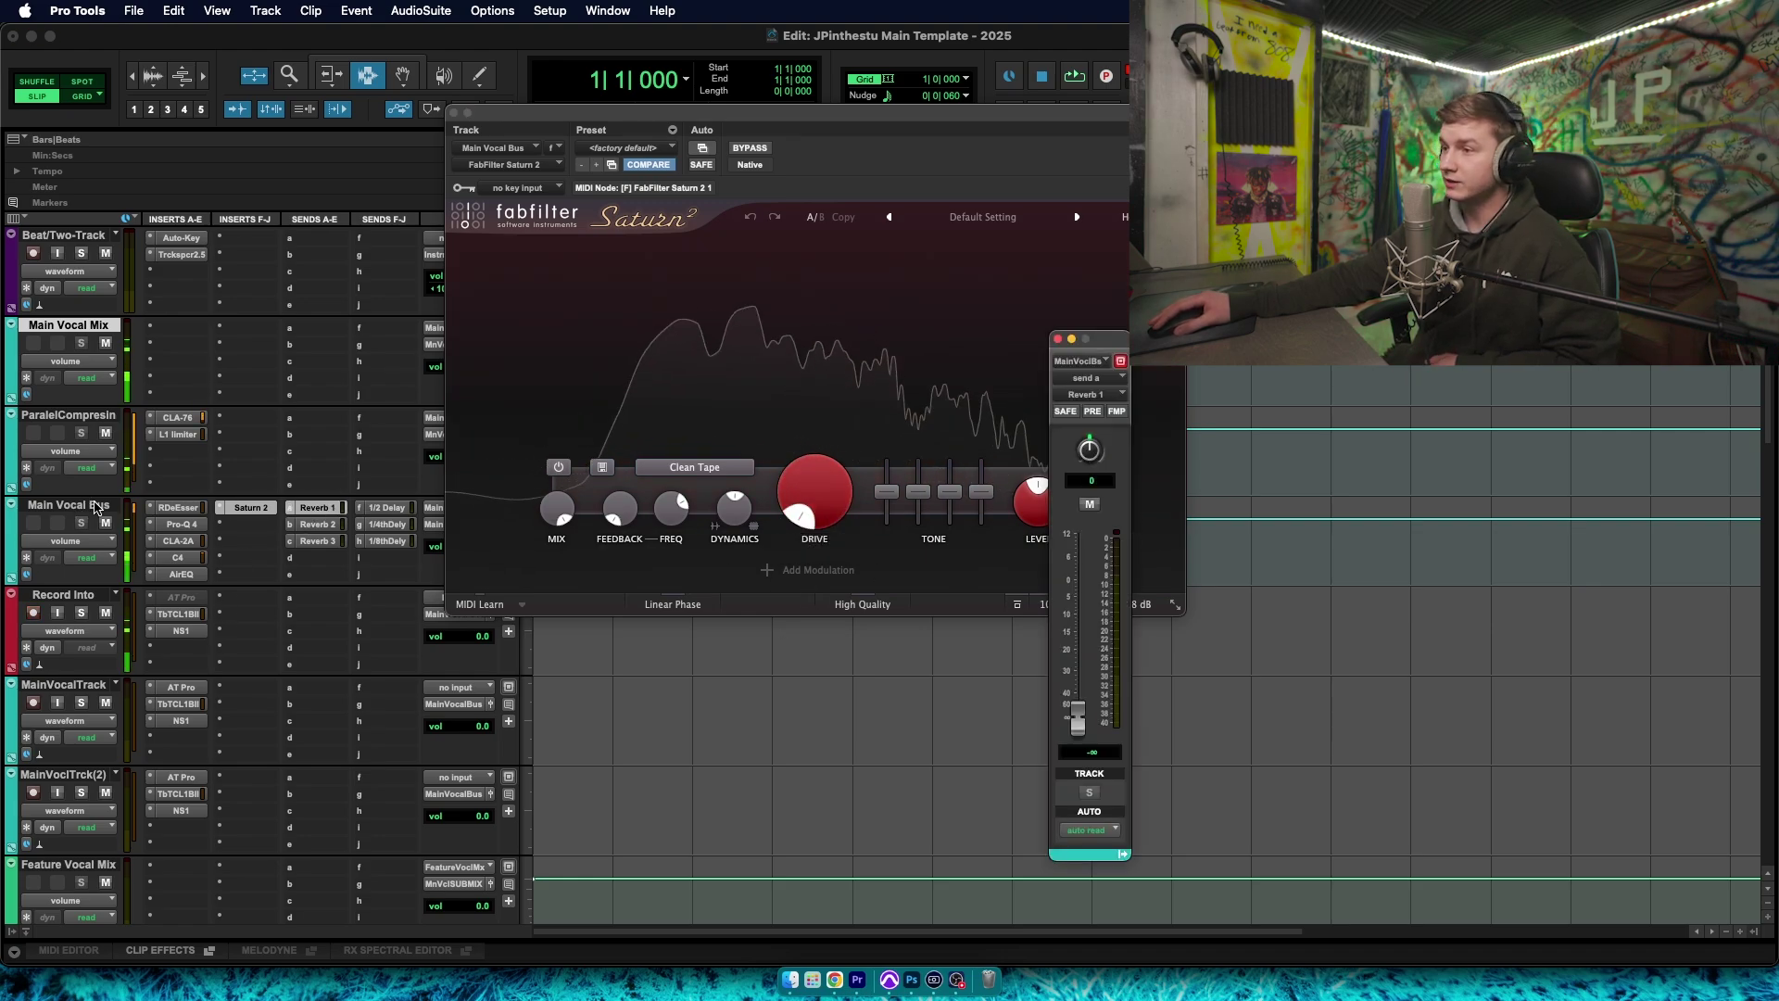
{"action": "left_click", "coordinate": [454, 118]}
{"action": "left_click", "coordinate": [454, 115]}
Look through the vocal and adlib tracks, and open the Main Vocal Bus's 1/2 Delay and Reverb 1 sends
{"action": "scroll", "coordinate": [309, 568], "scroll_direction": "down", "scroll_amount": 10}
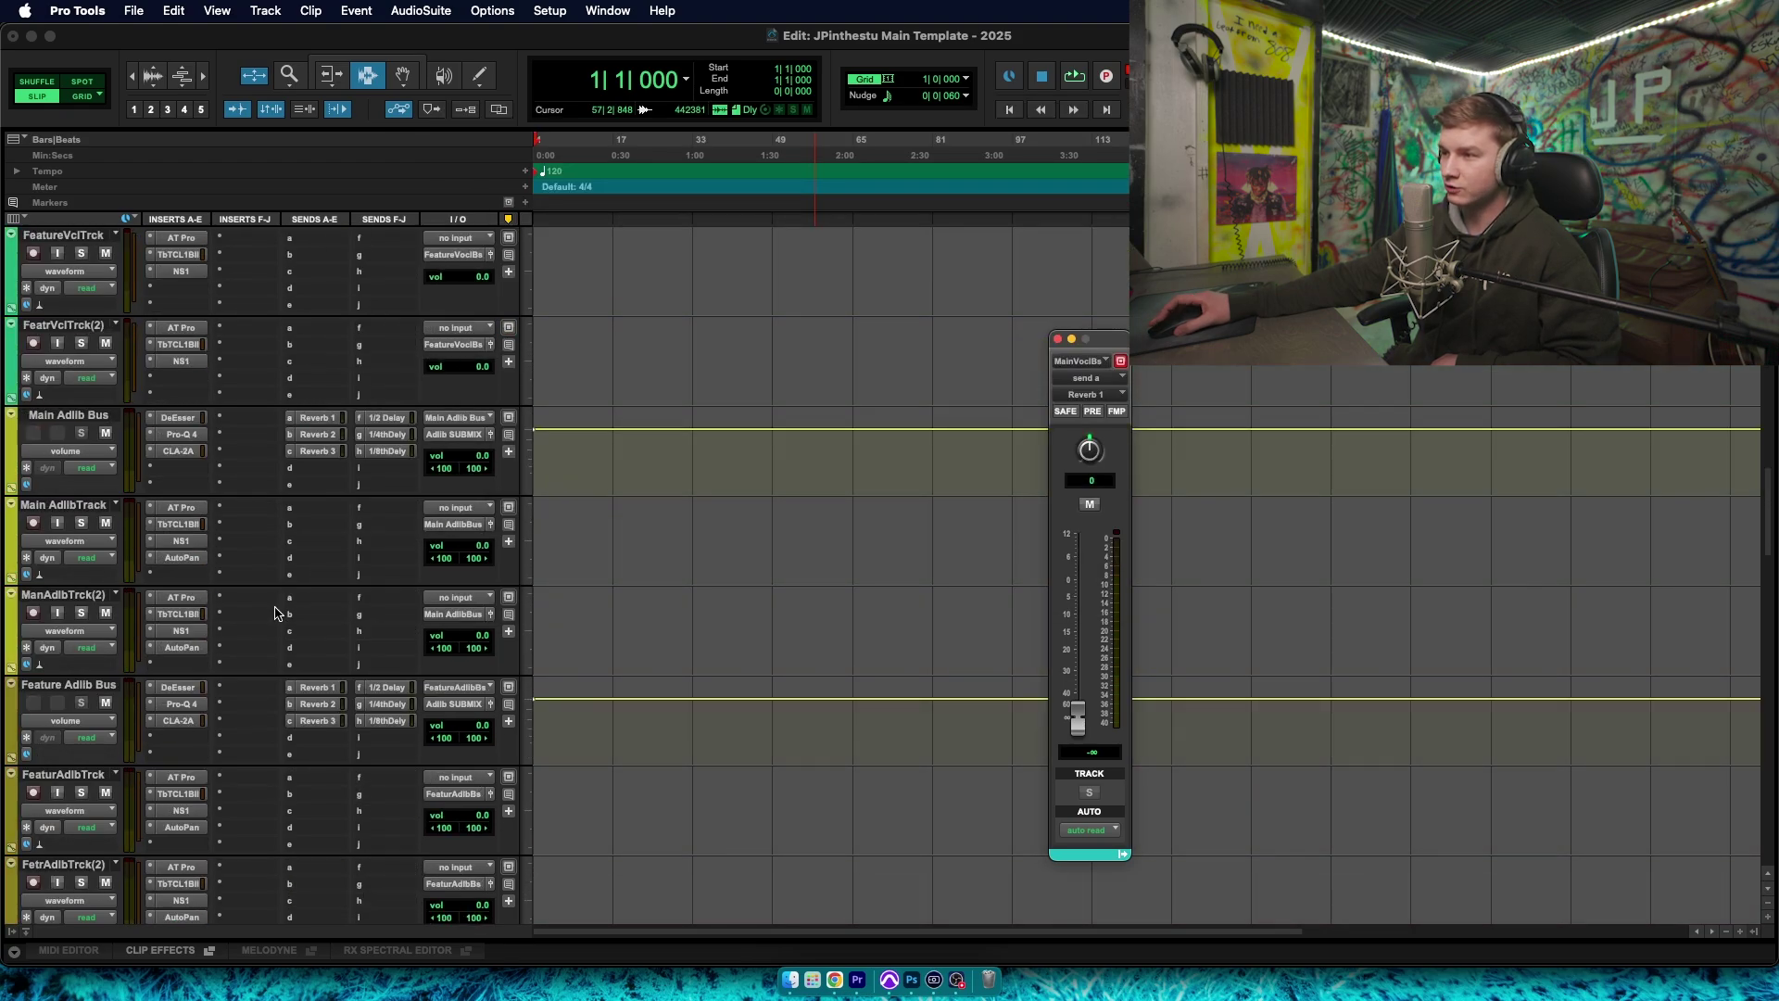
{"action": "scroll", "coordinate": [276, 612], "scroll_direction": "down", "scroll_amount": 3}
{"action": "scroll", "coordinate": [232, 426], "scroll_direction": "up", "scroll_amount": 10}
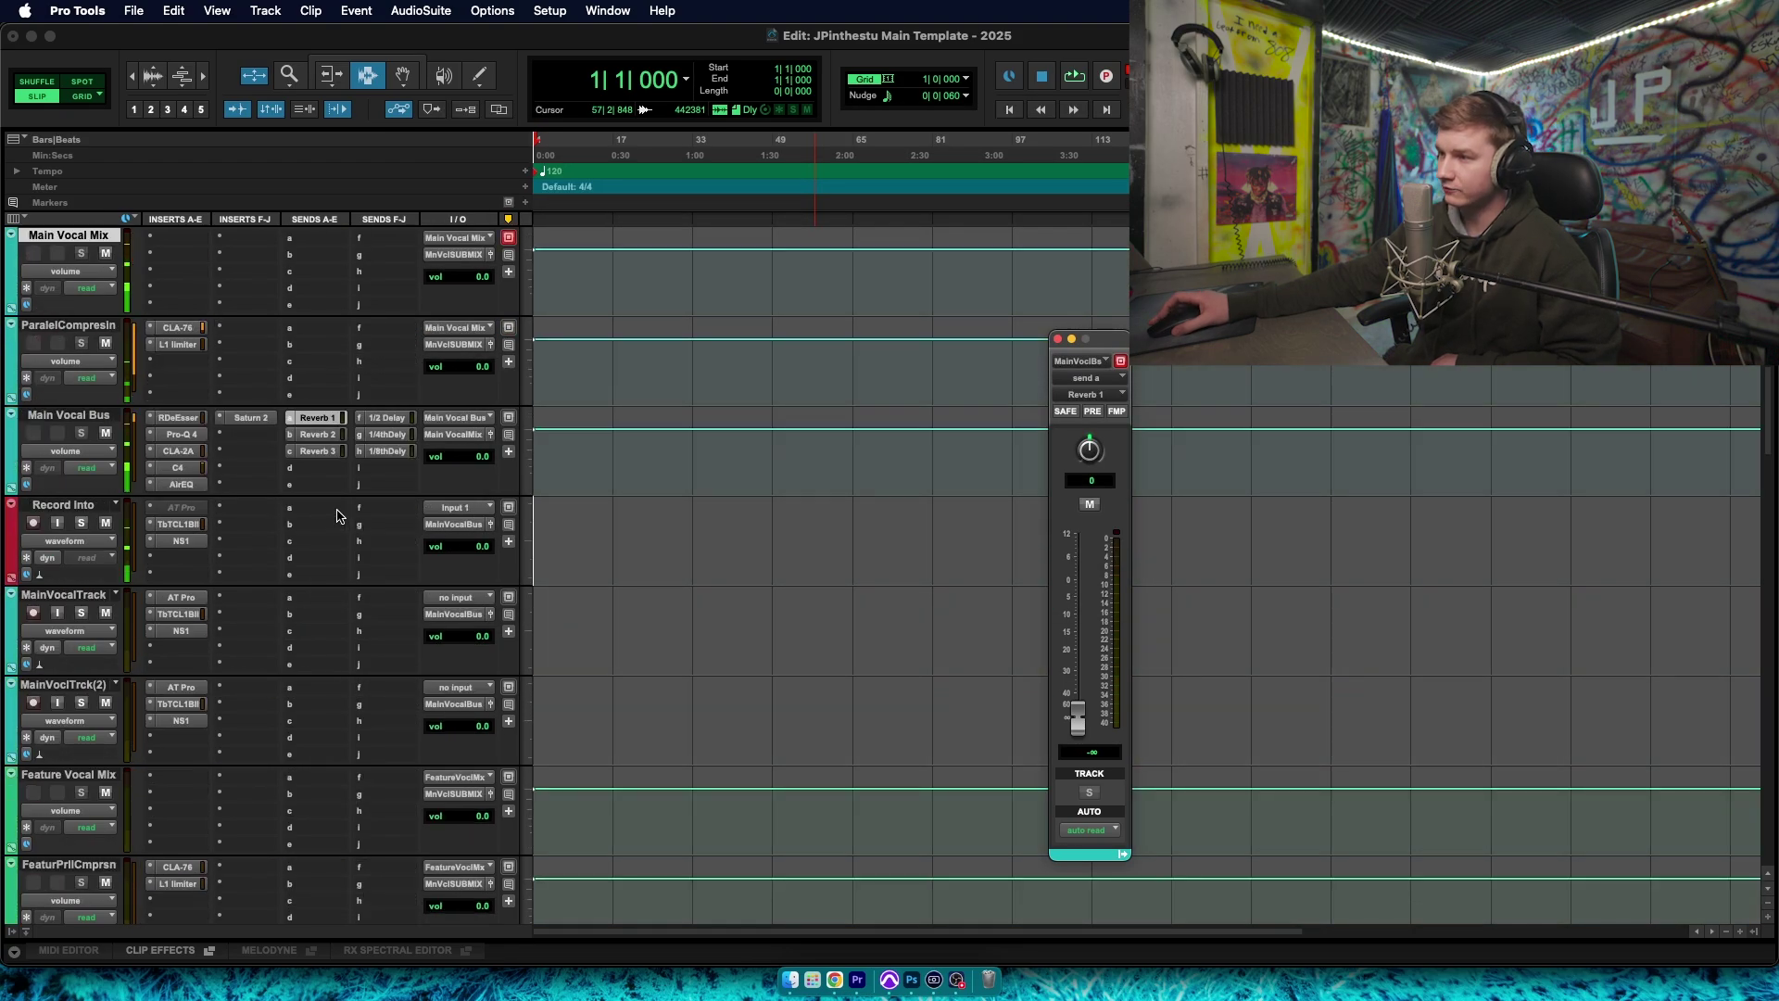
{"action": "left_click", "coordinate": [384, 599]}
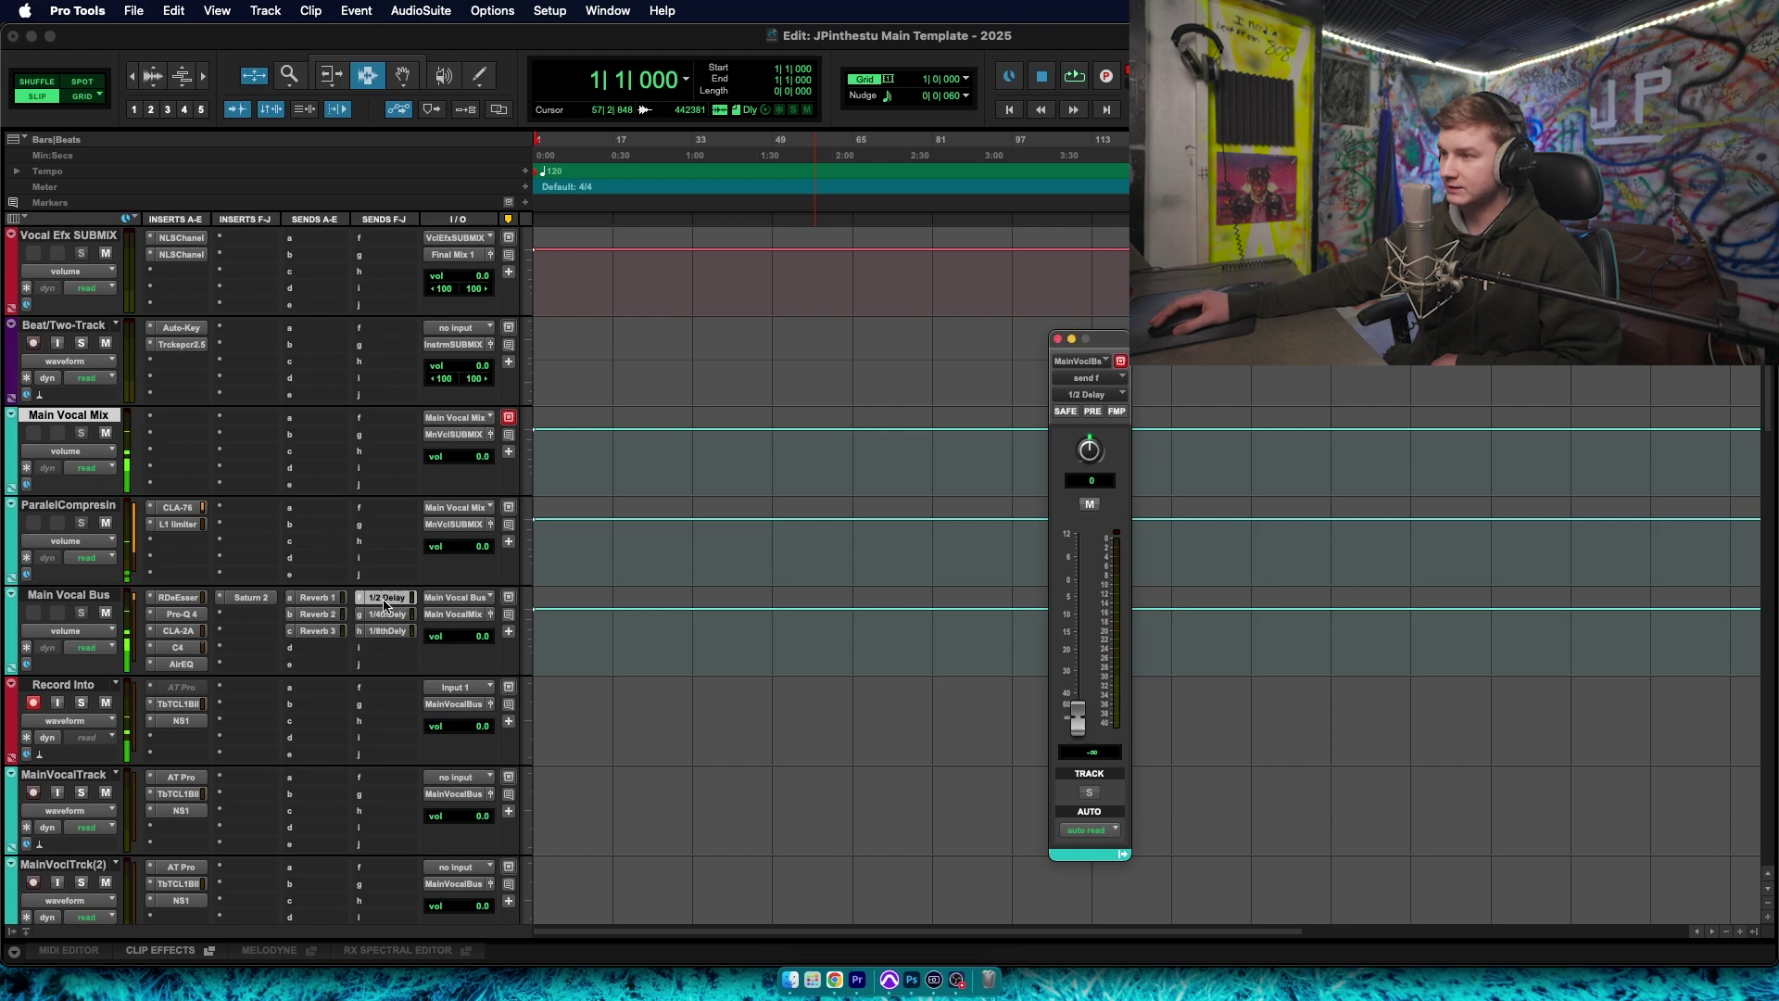
{"action": "left_click", "coordinate": [313, 597]}
Add a send to the Reverb 1 track in send slot d of the Main Vocal Bus
{"action": "left_click", "coordinate": [316, 655]}
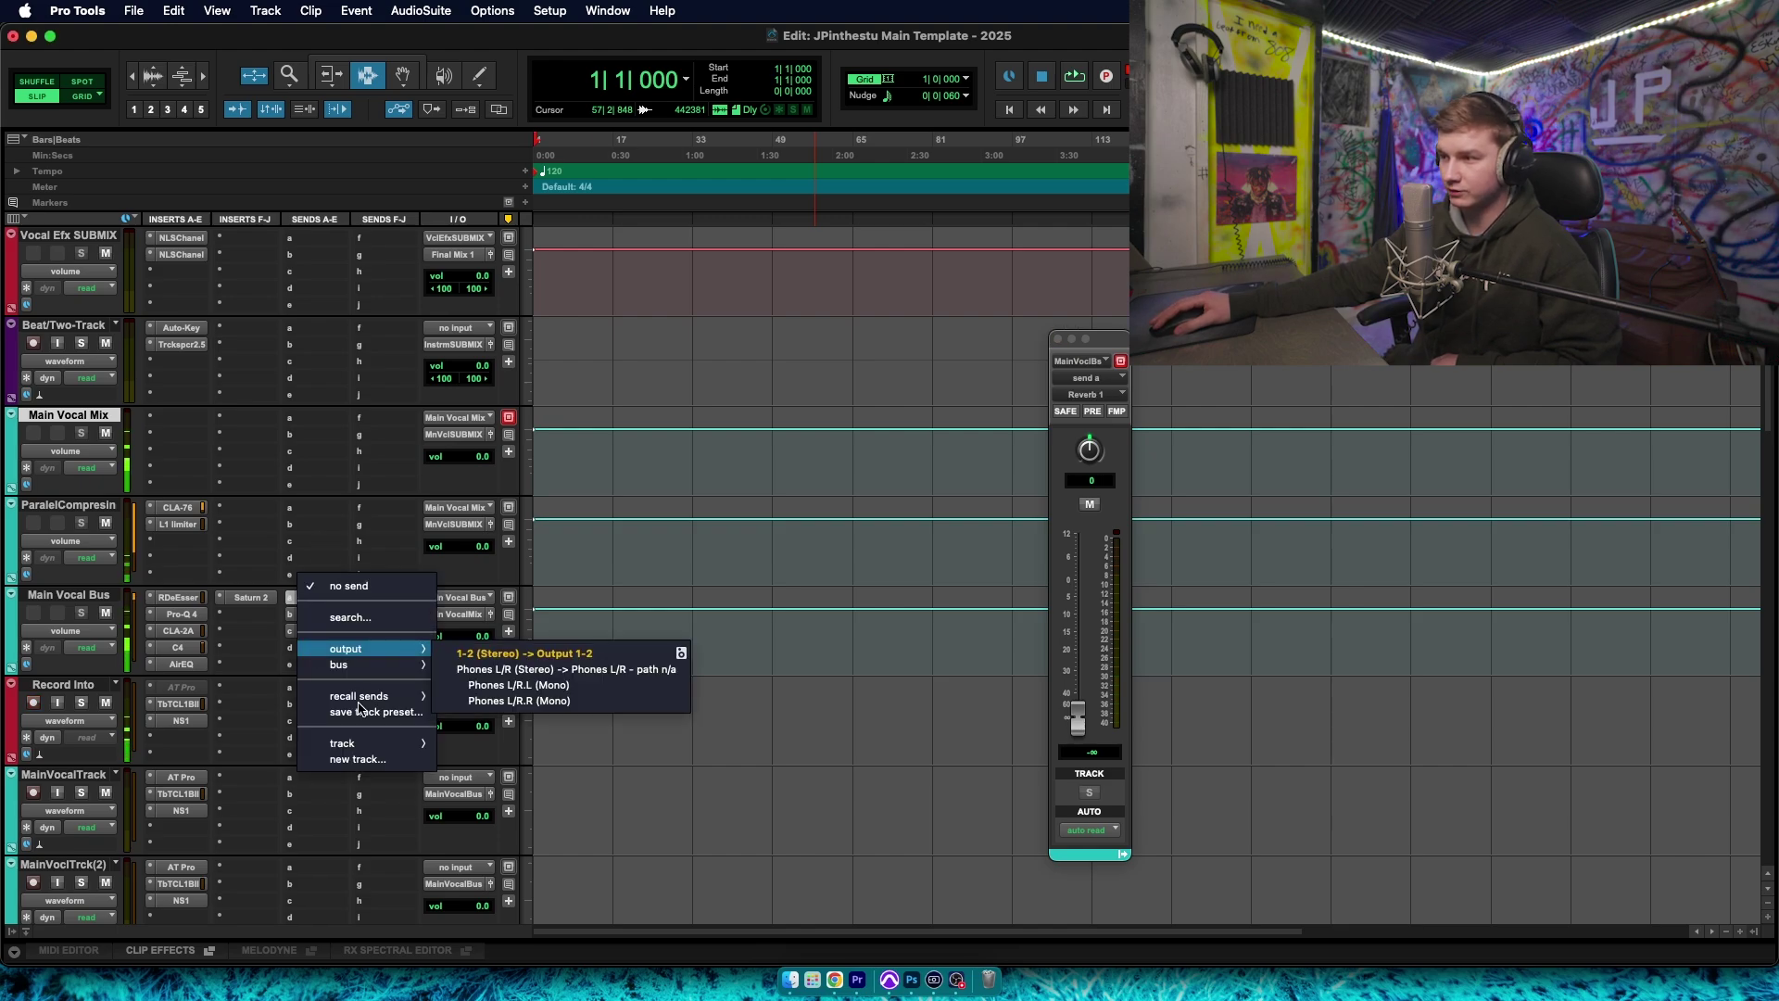
{"action": "mouse_move", "coordinate": [371, 746]}
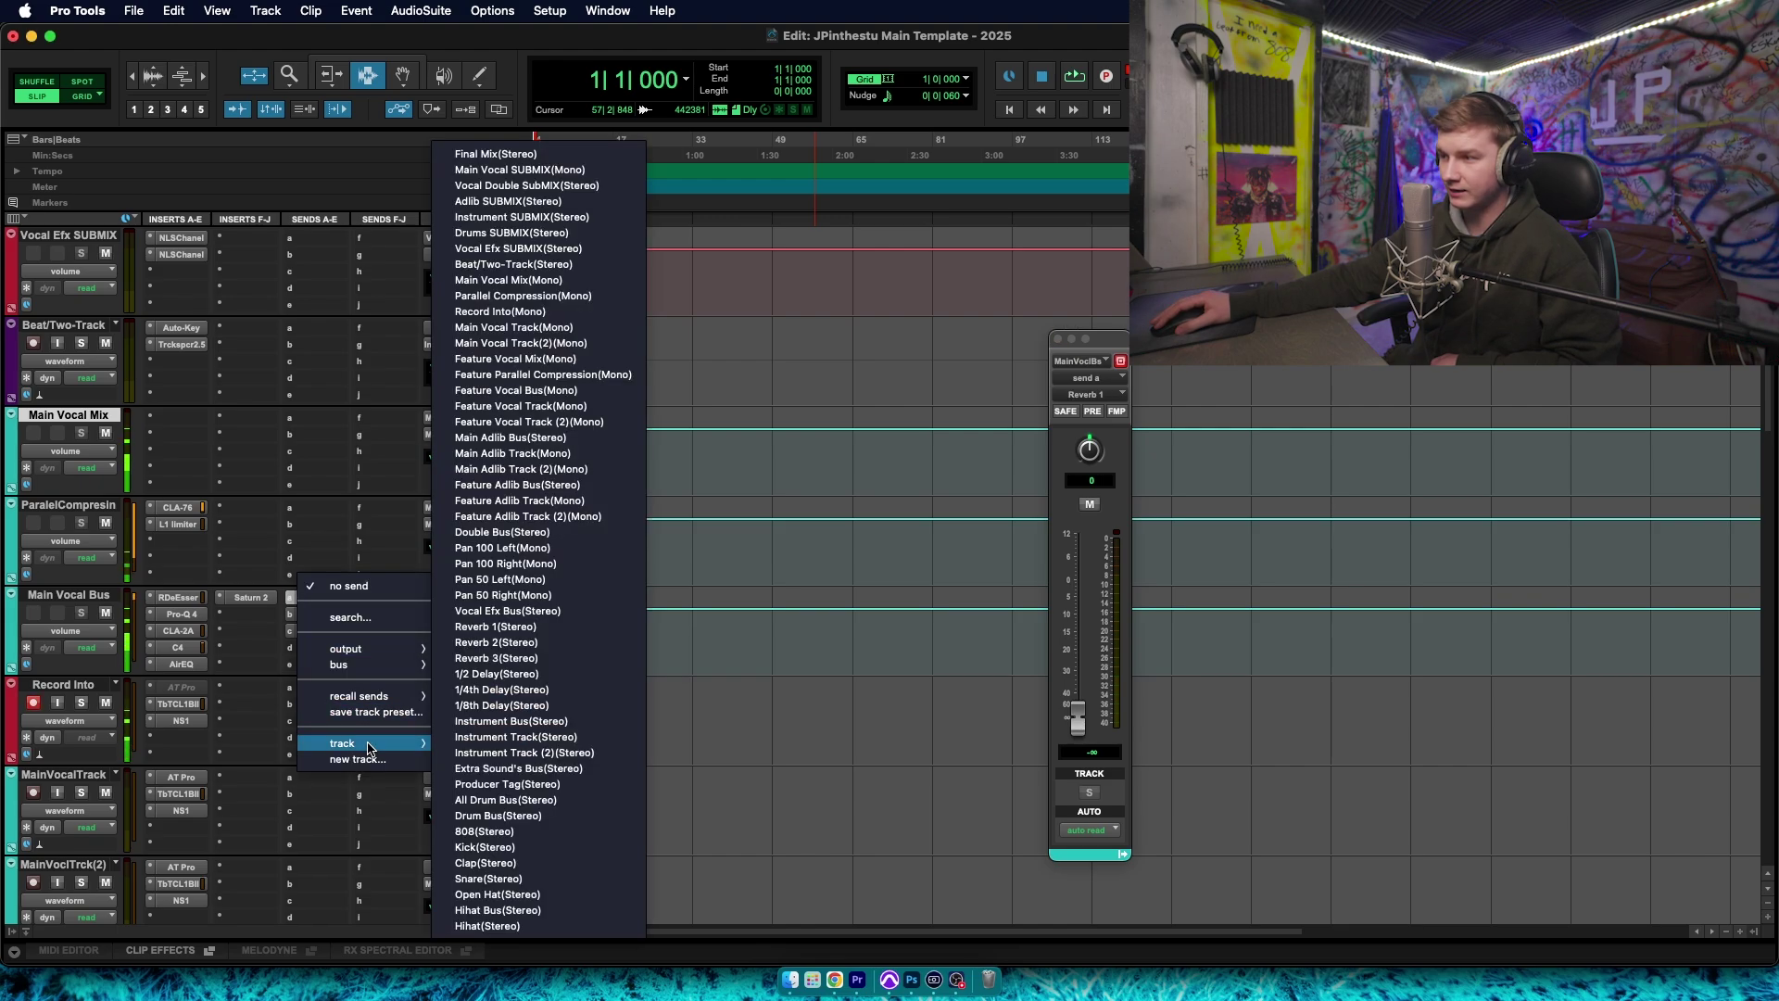
{"action": "left_click", "coordinate": [519, 628]}
Reset the Main Vocal Bus's send d to no send and close its send window
{"action": "right_click", "coordinate": [320, 648]}
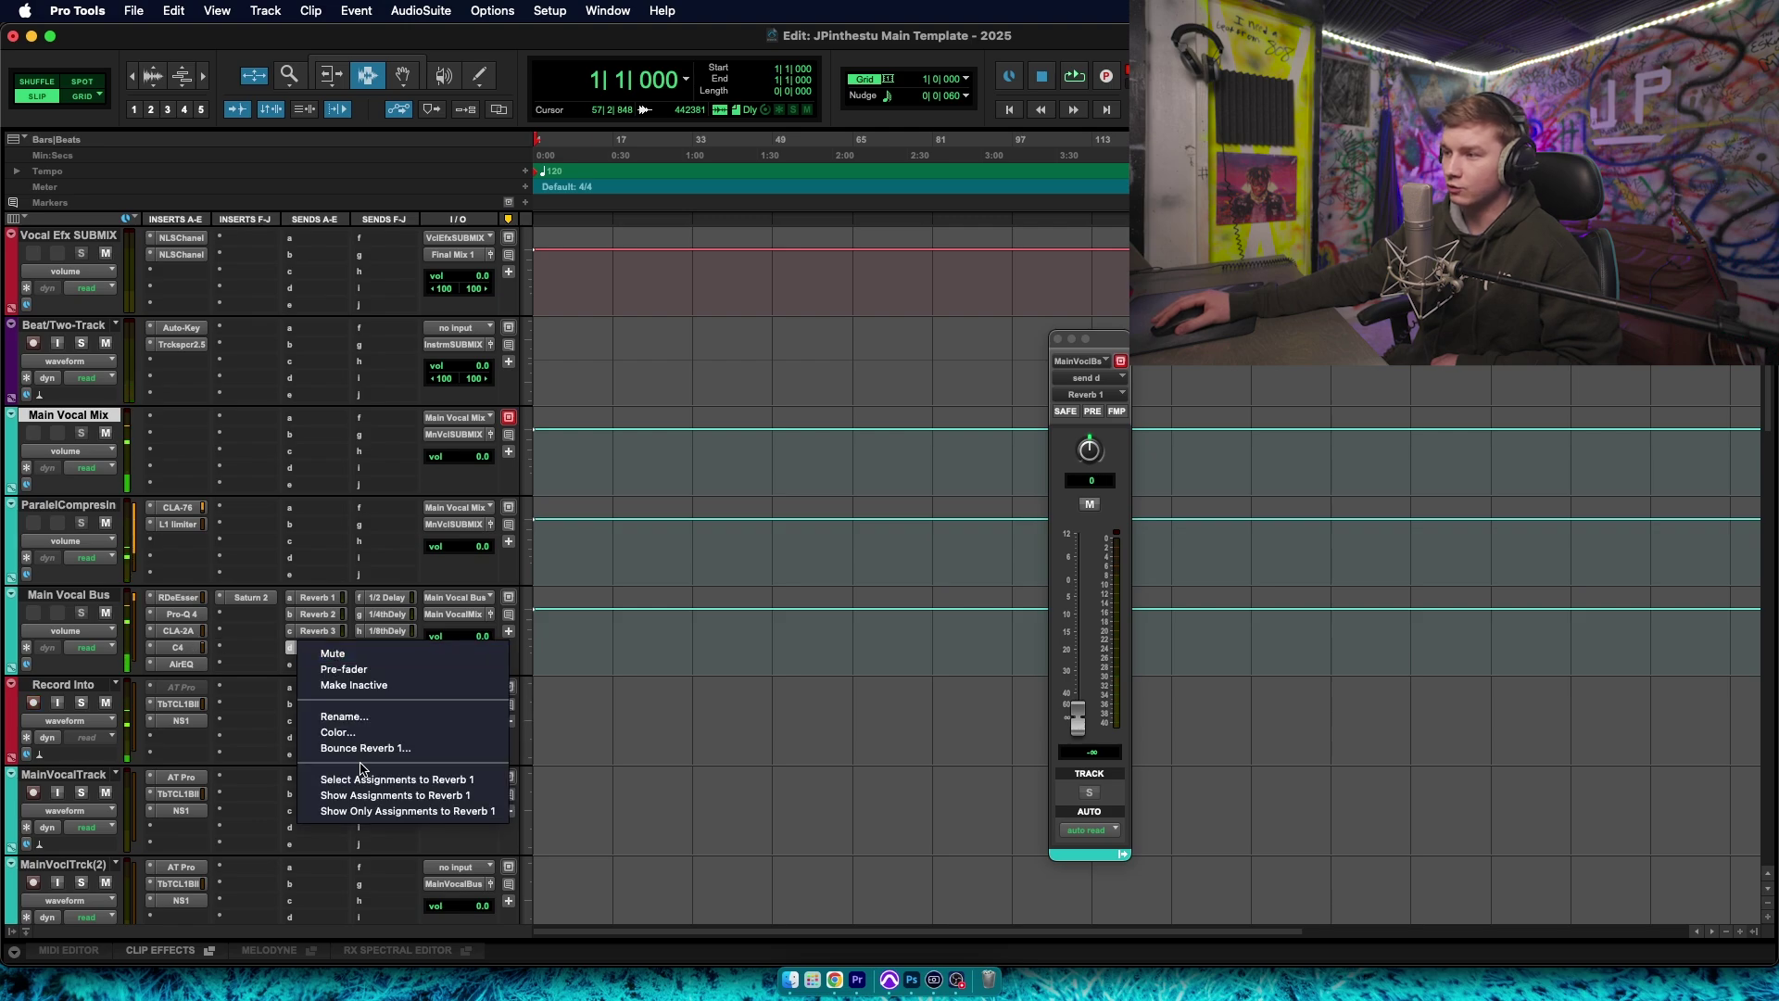
{"action": "left_click", "coordinate": [291, 648]}
{"action": "left_click", "coordinate": [291, 649]}
{"action": "left_click", "coordinate": [329, 585]}
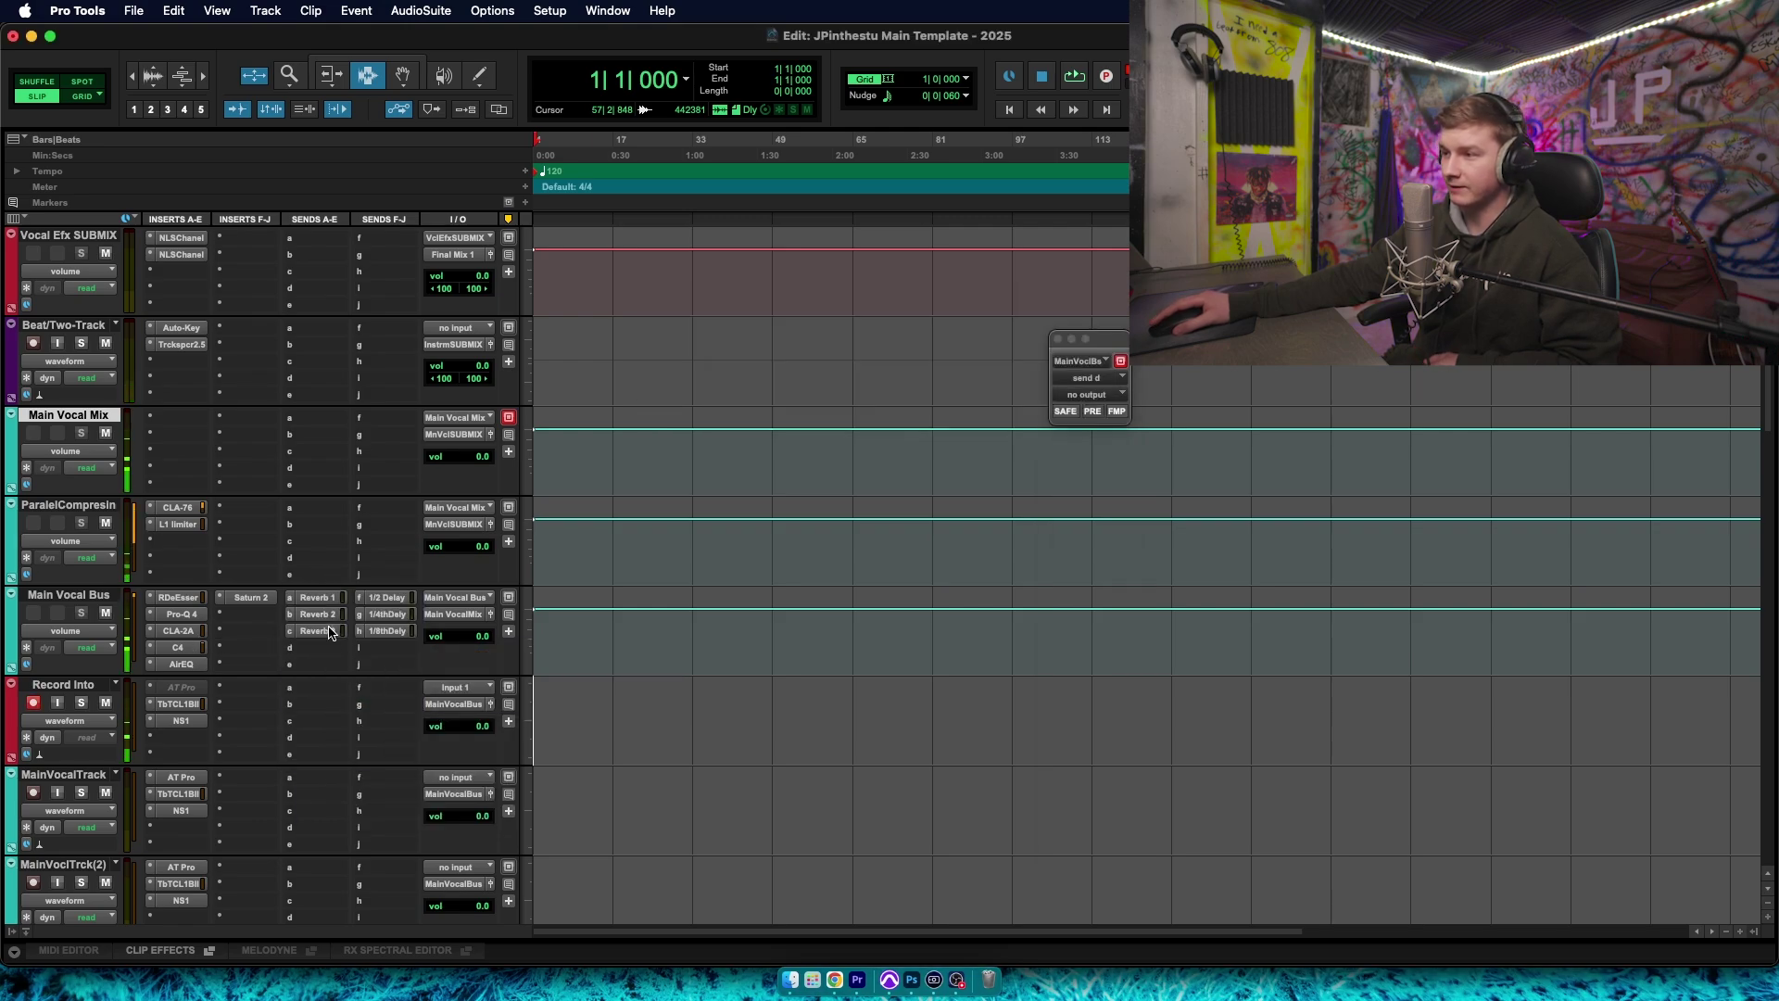
{"action": "left_click", "coordinate": [1057, 338]}
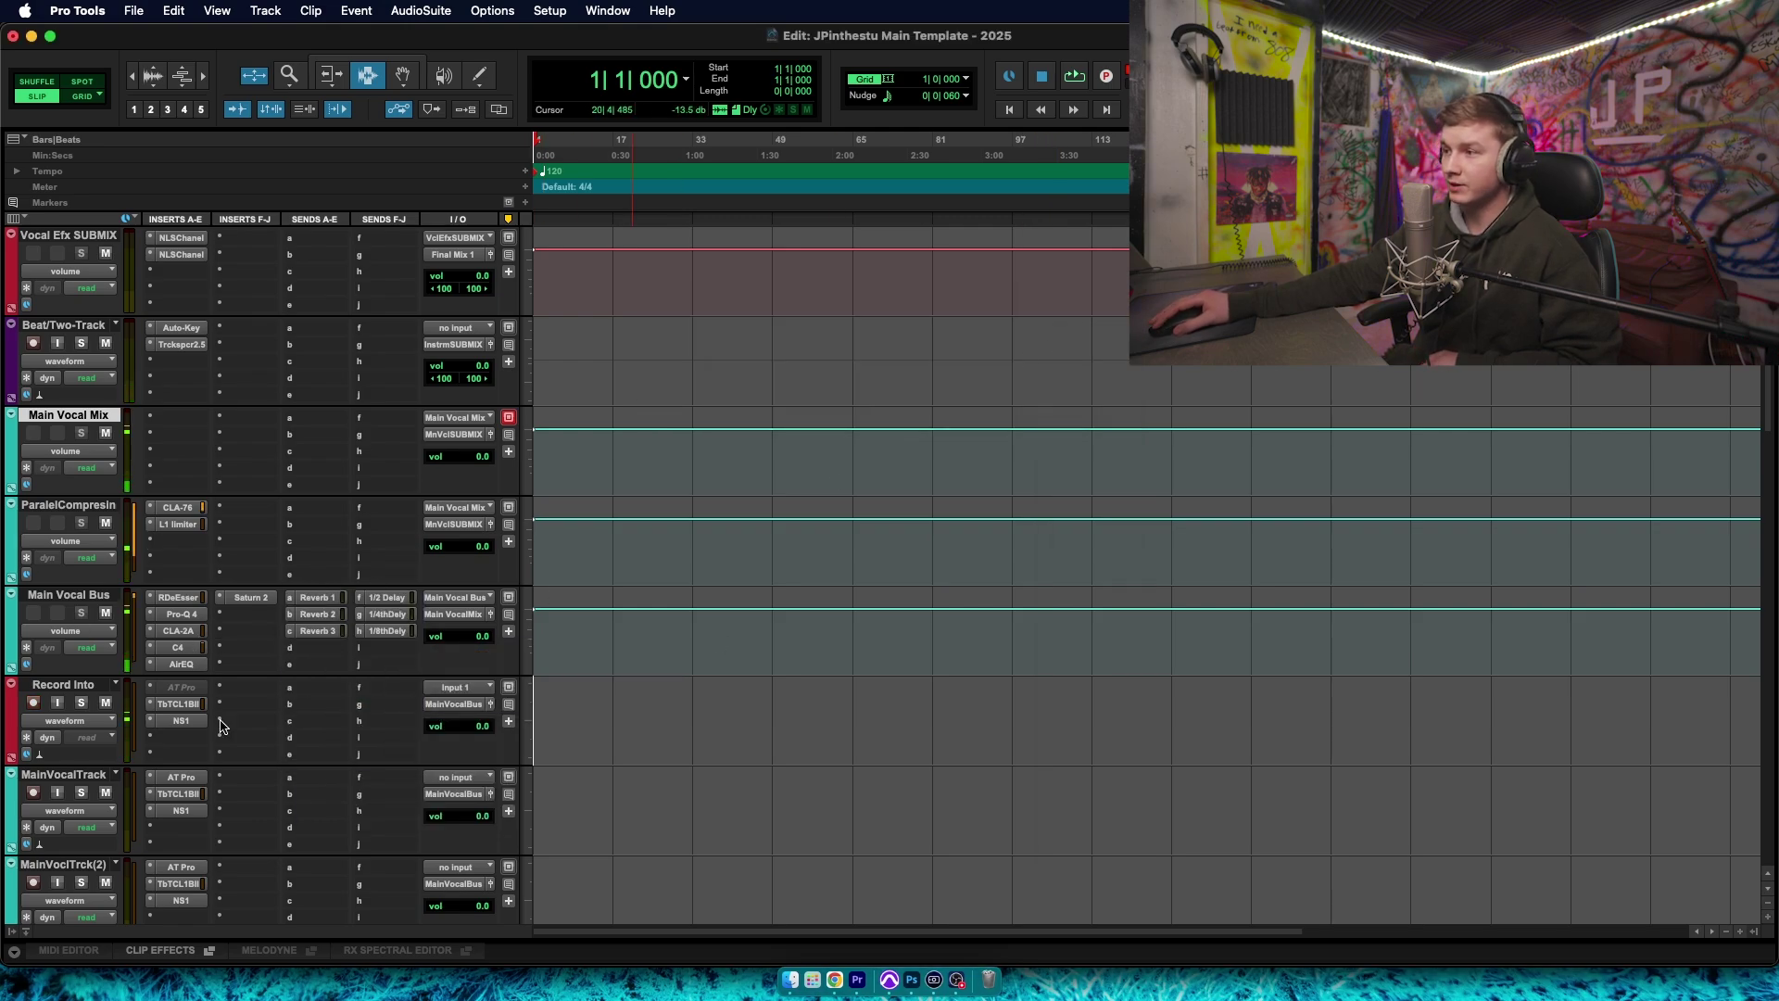
Raise the Main Vocal Bus's Reverb 1 send to about -12.9 dB, pull it back down, and close the send window
{"action": "left_click", "coordinate": [328, 599]}
{"action": "left_click_drag", "start_coordinate": [1078, 709], "coordinate": [1082, 623]}
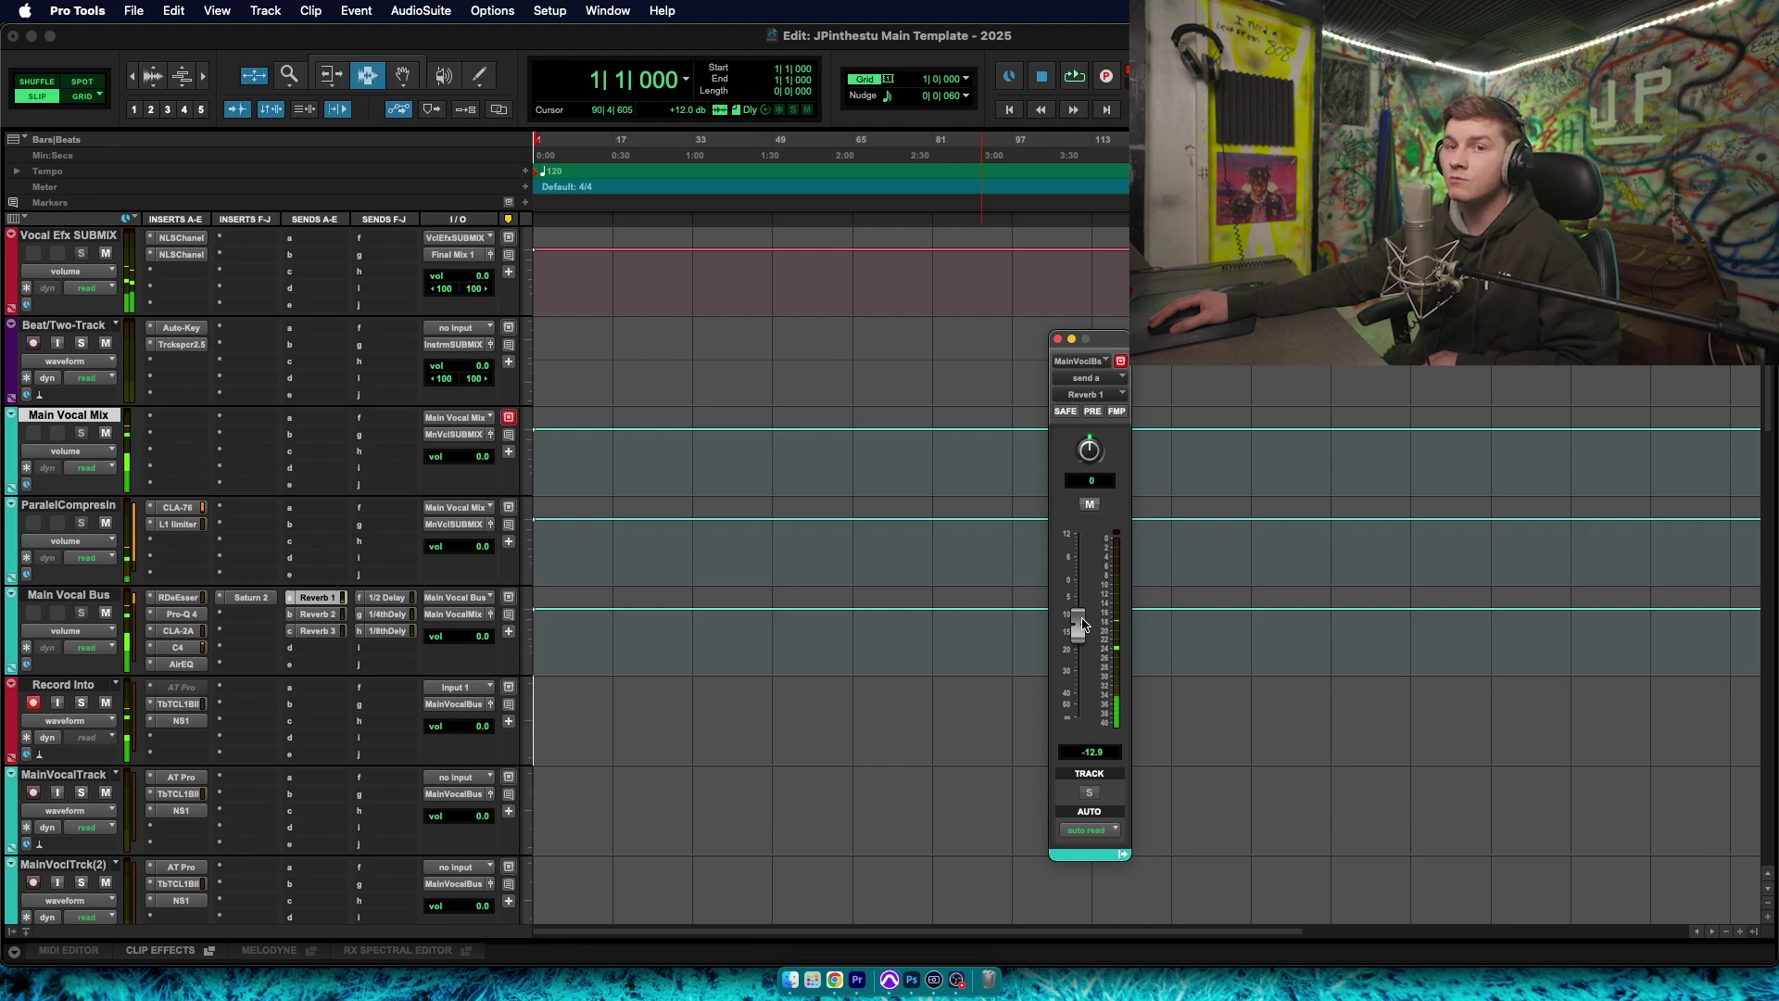
{"action": "left_click_drag", "start_coordinate": [1082, 624], "coordinate": [1072, 719]}
{"action": "left_click", "coordinate": [397, 607]}
{"action": "left_click", "coordinate": [1057, 338]}
Inspect the Tube-Tech CL 1B compressor insert on the Record Into track and close its window
{"action": "scroll", "coordinate": [176, 748], "scroll_direction": "down", "scroll_amount": 3}
{"action": "left_click", "coordinate": [181, 552]}
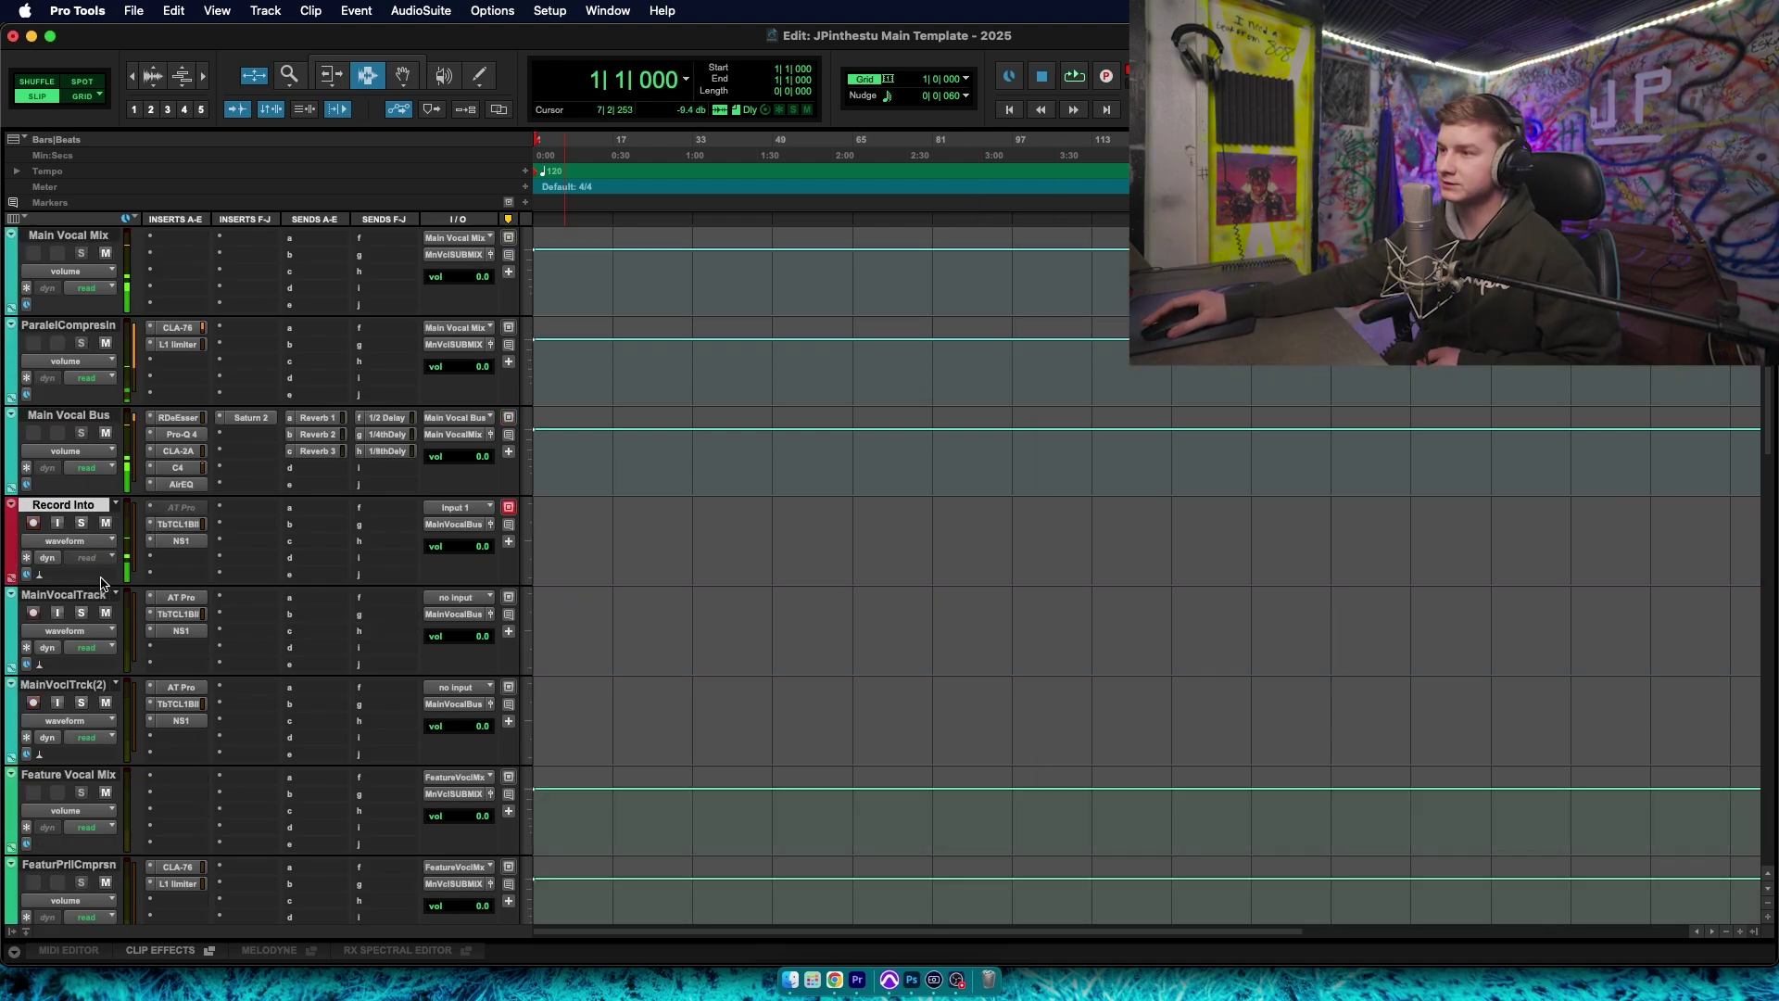
{"action": "left_click", "coordinate": [189, 525]}
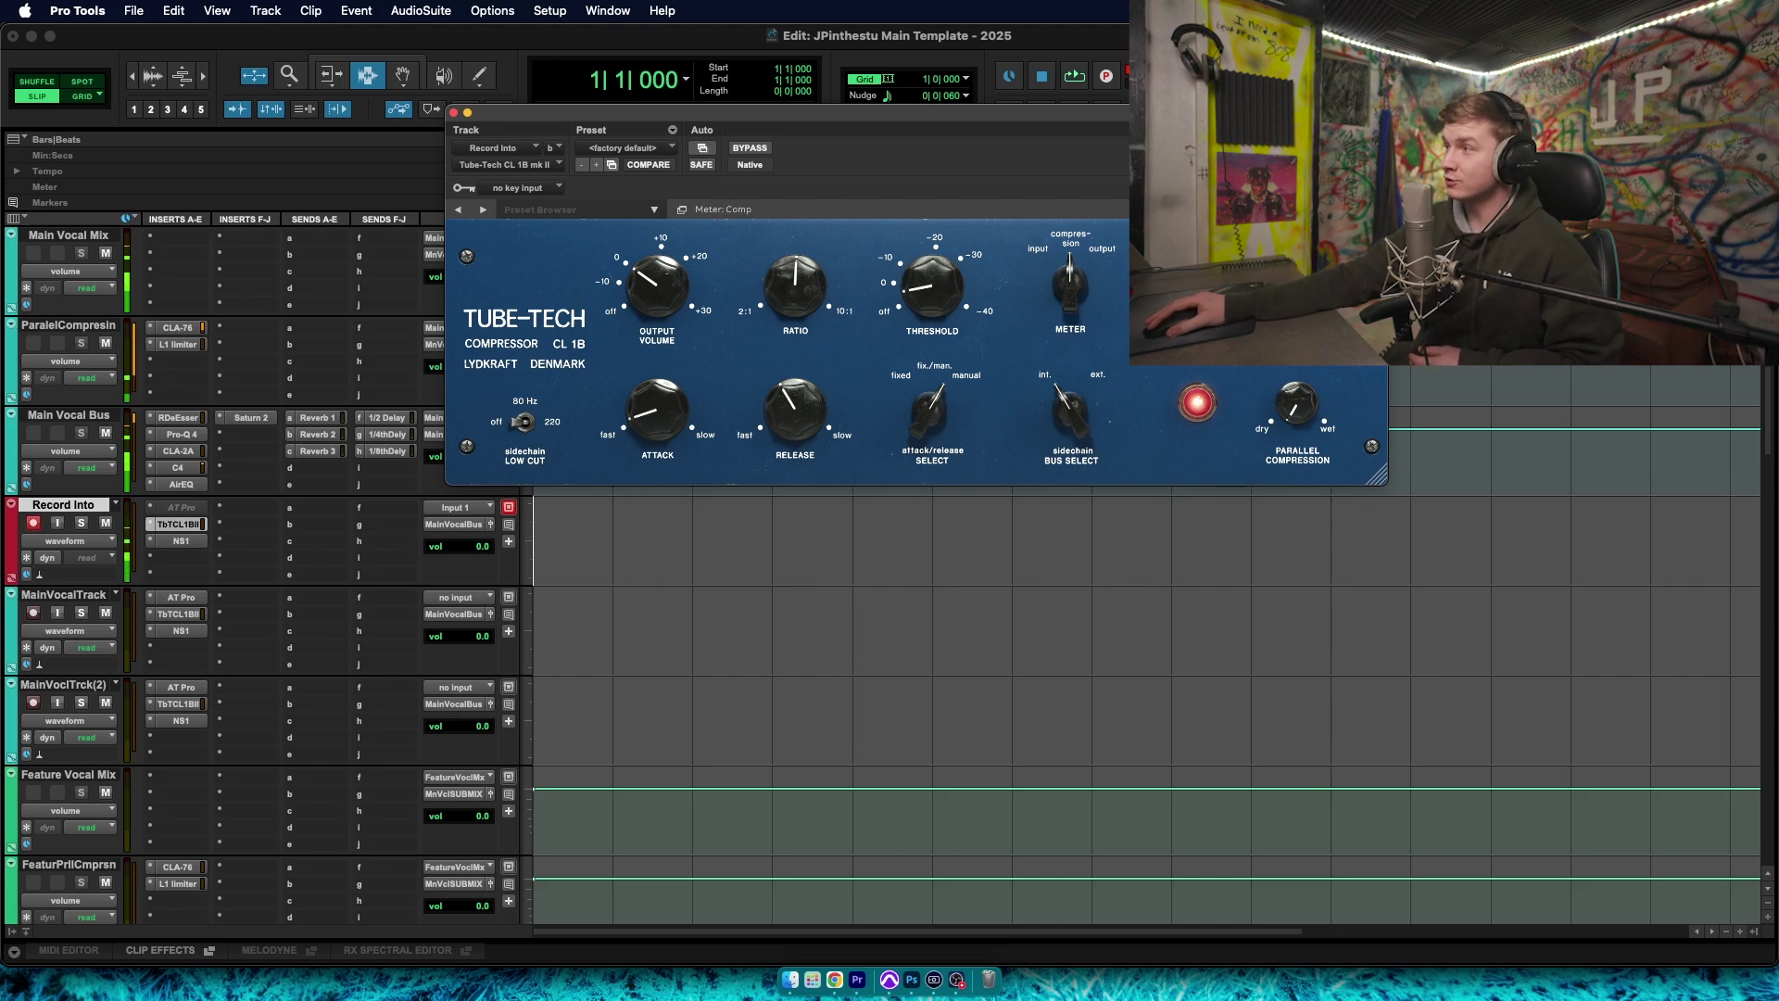
{"action": "left_click", "coordinate": [453, 112]}
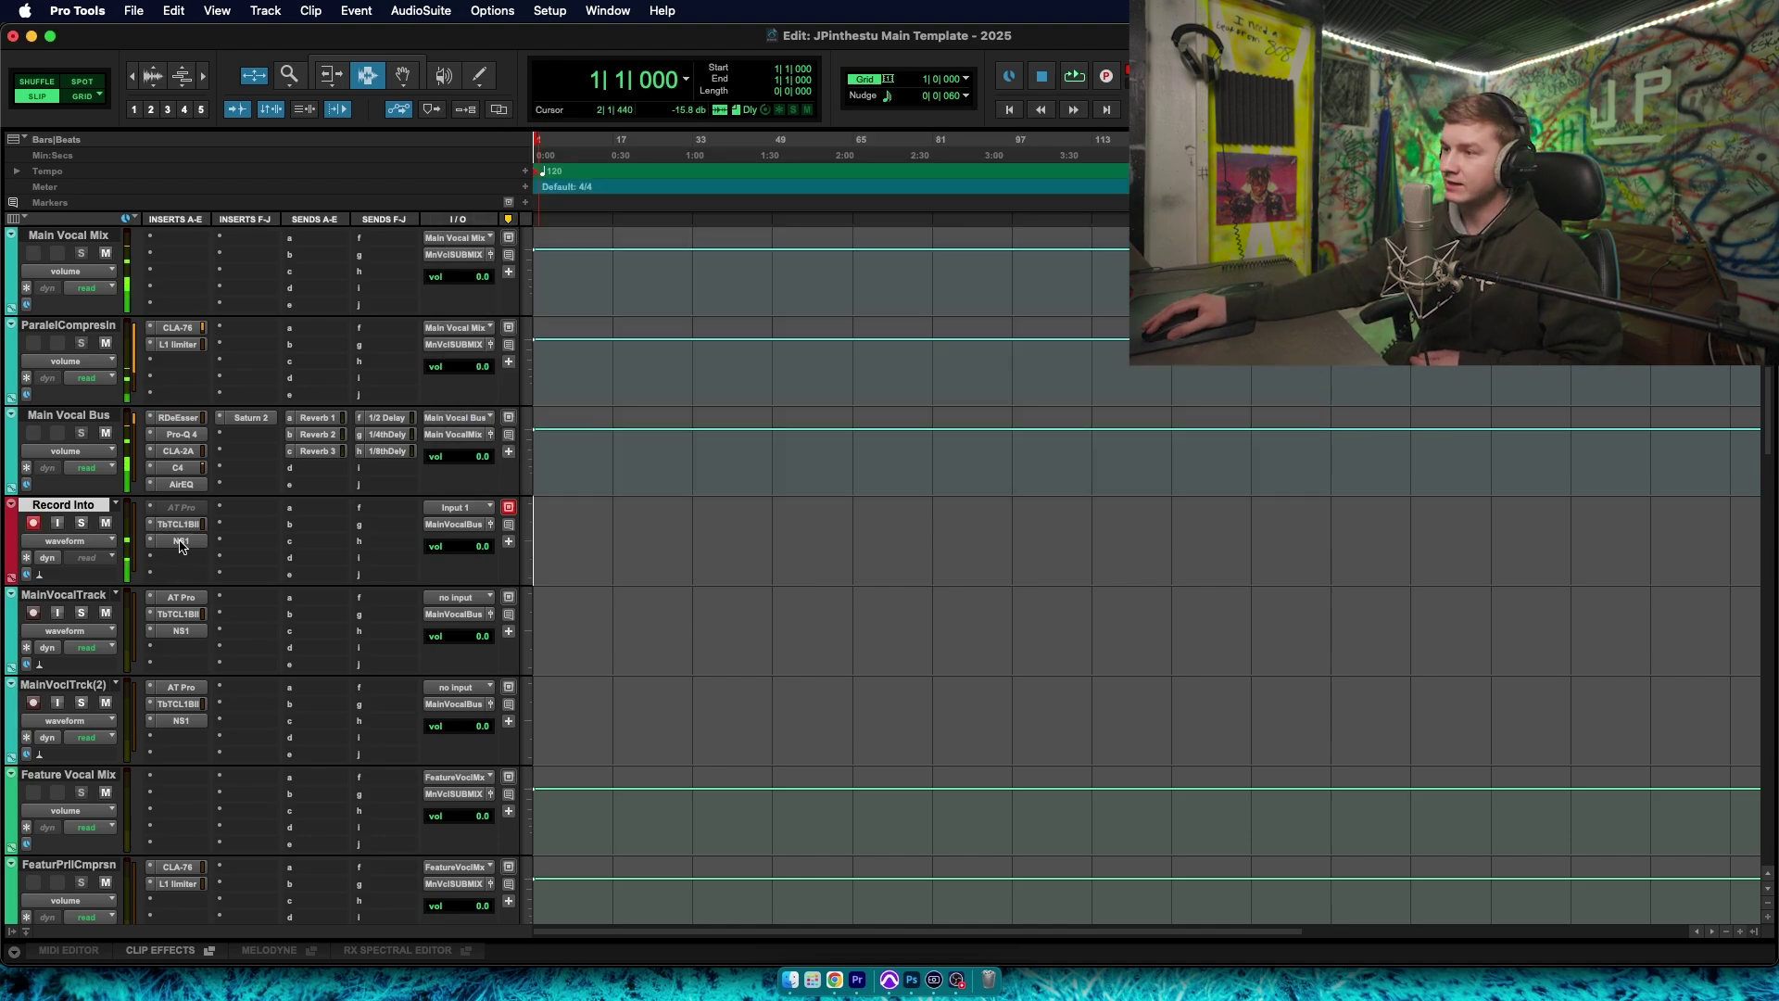
Set the NS1 noise suppressor fader on the Record Into track to about 10.6 and close the plug-in
{"action": "left_click", "coordinate": [181, 541]}
{"action": "mouse_move", "coordinate": [733, 498]}
{"action": "left_mouse_down"}
{"action": "mouse_move", "coordinate": [733, 554]}
{"action": "mouse_move", "coordinate": [732, 468]}
{"action": "mouse_move", "coordinate": [733, 508]}
{"action": "left_mouse_up"}
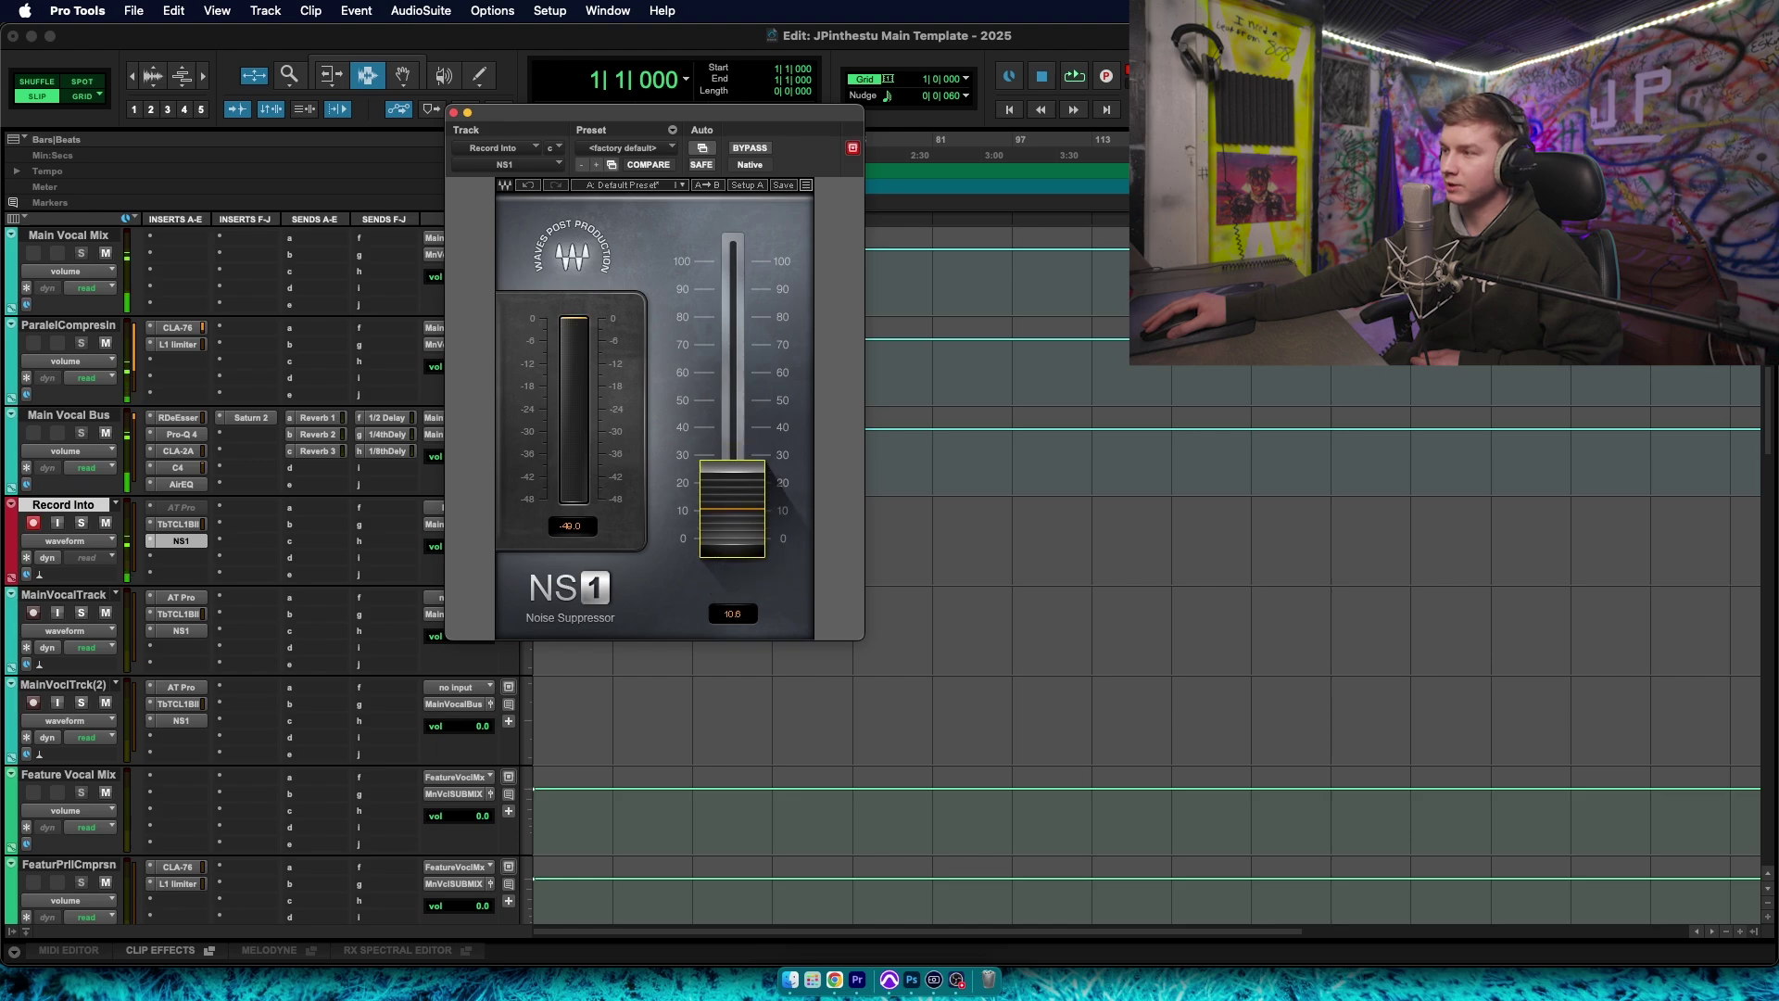
{"action": "left_click", "coordinate": [453, 113]}
Compare the Main Vocal Track with the Record Into track by selecting each in turn
{"action": "scroll", "coordinate": [177, 549], "scroll_direction": "down", "scroll_amount": 2}
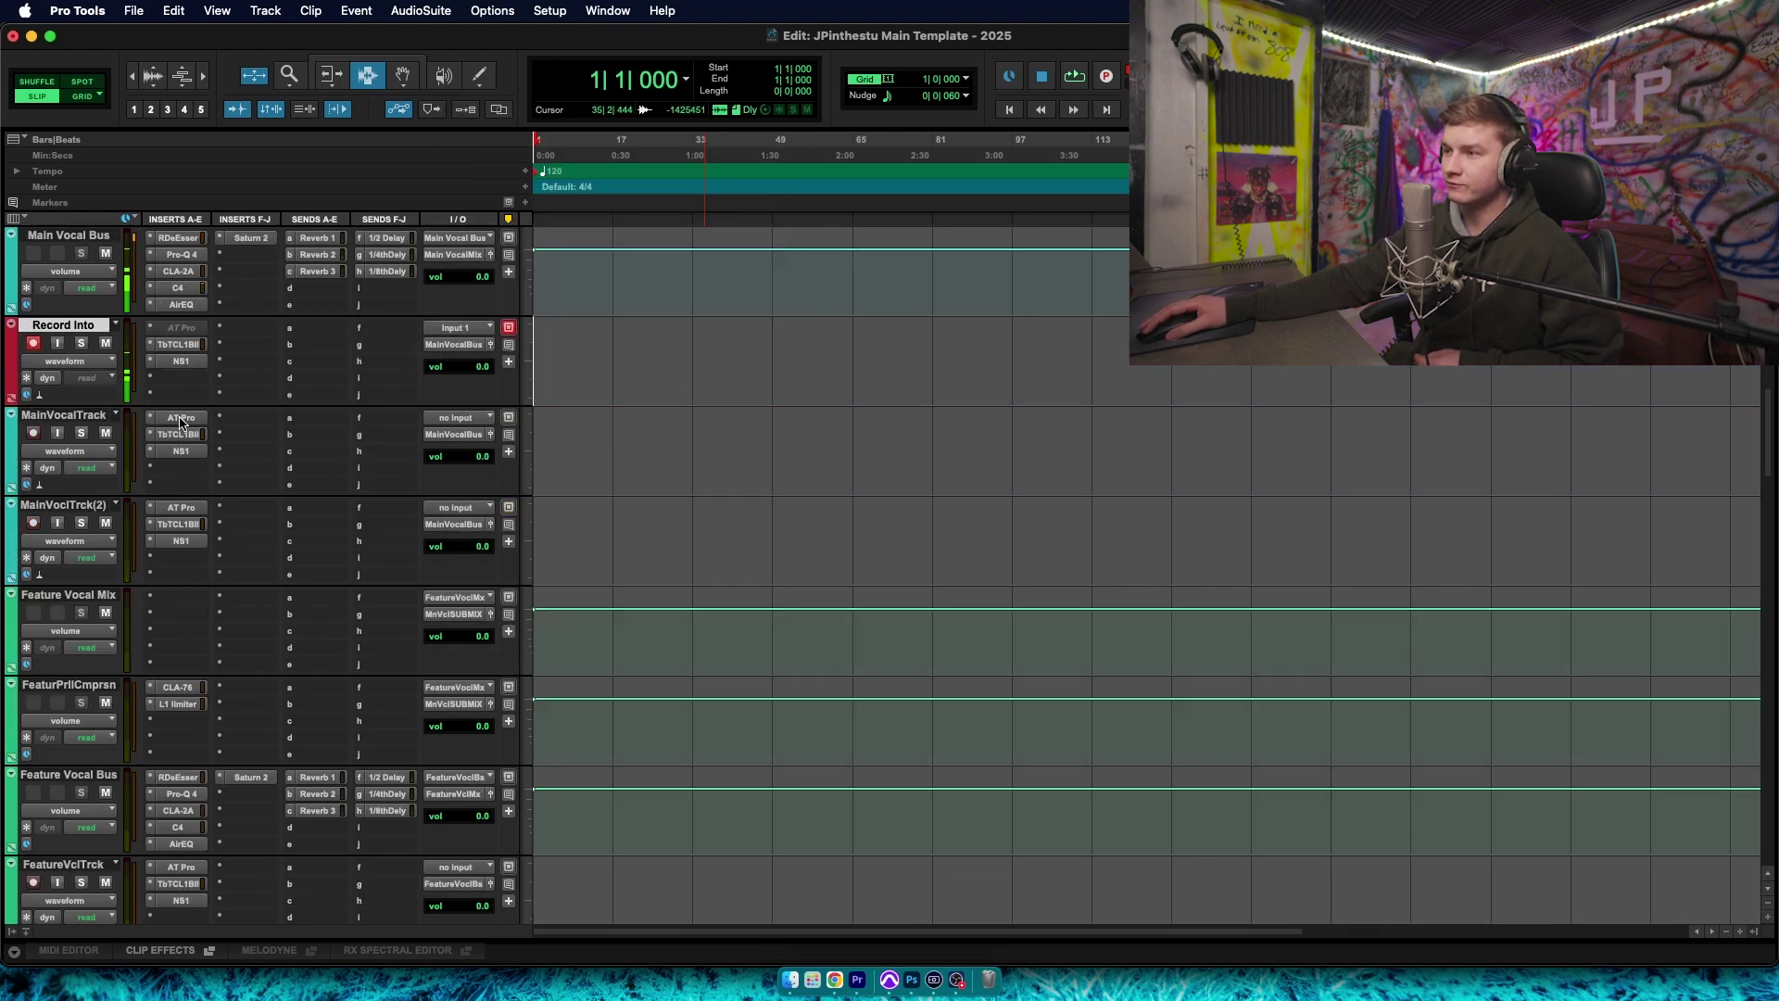
{"action": "left_click", "coordinate": [63, 415]}
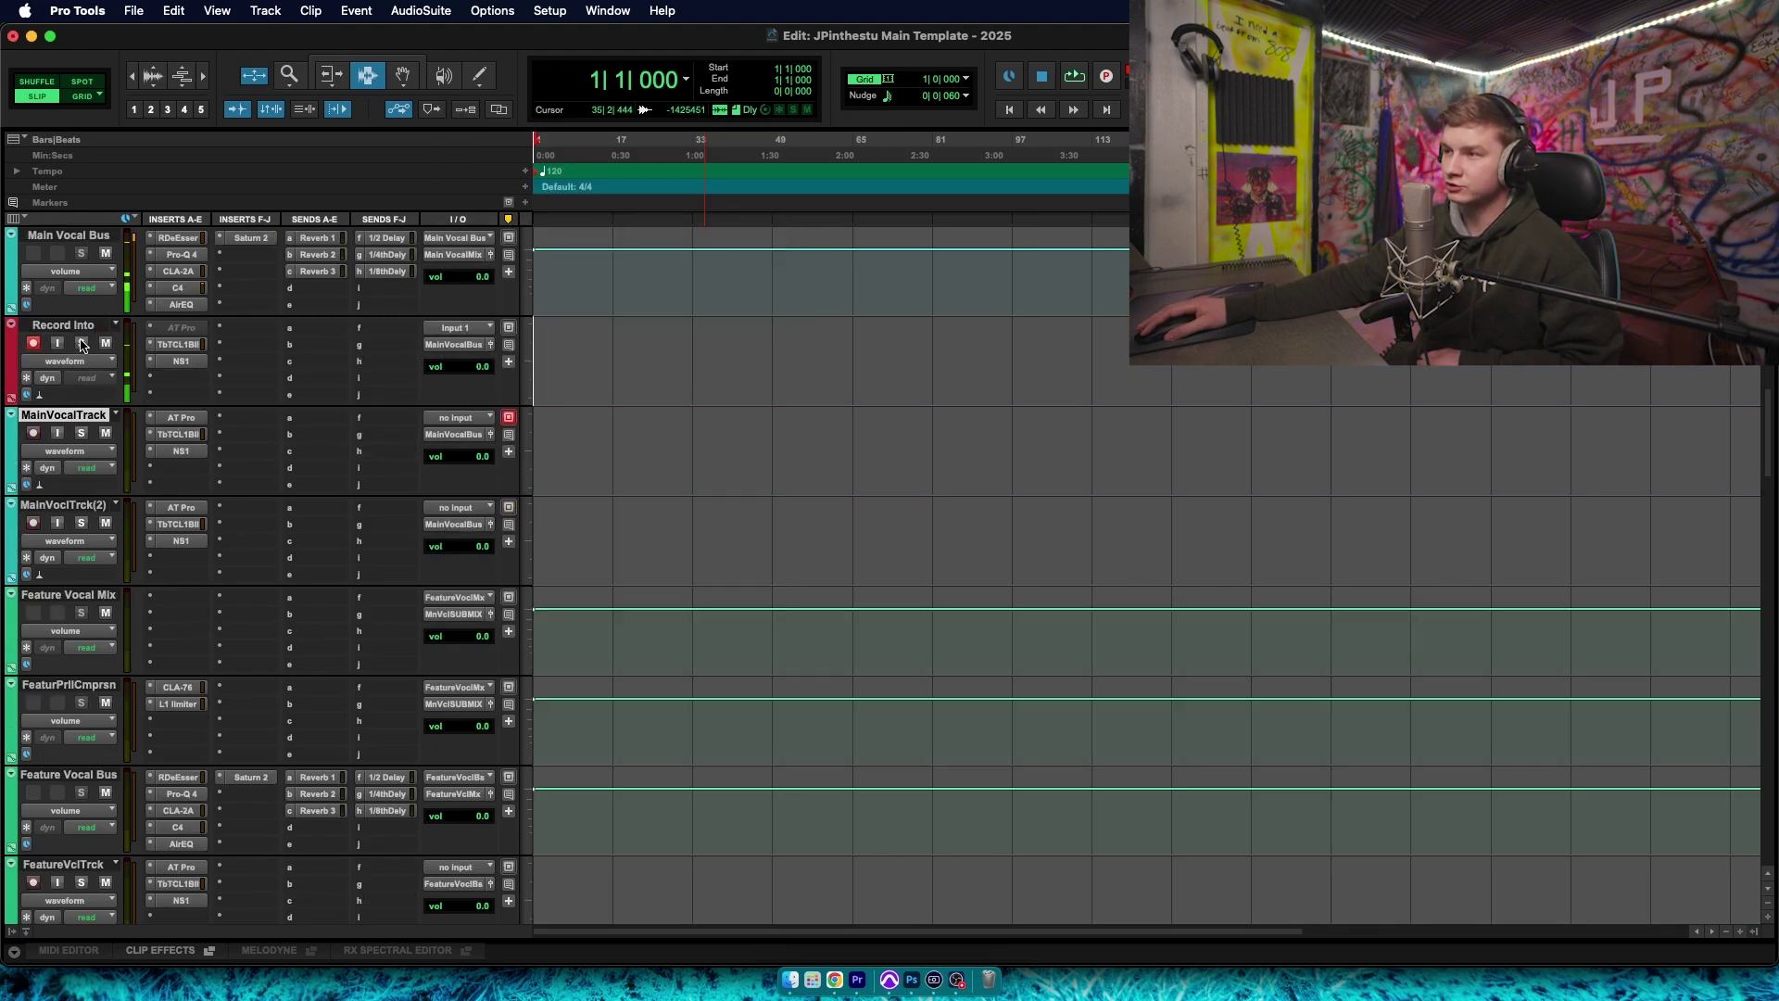
{"action": "left_click", "coordinate": [84, 329]}
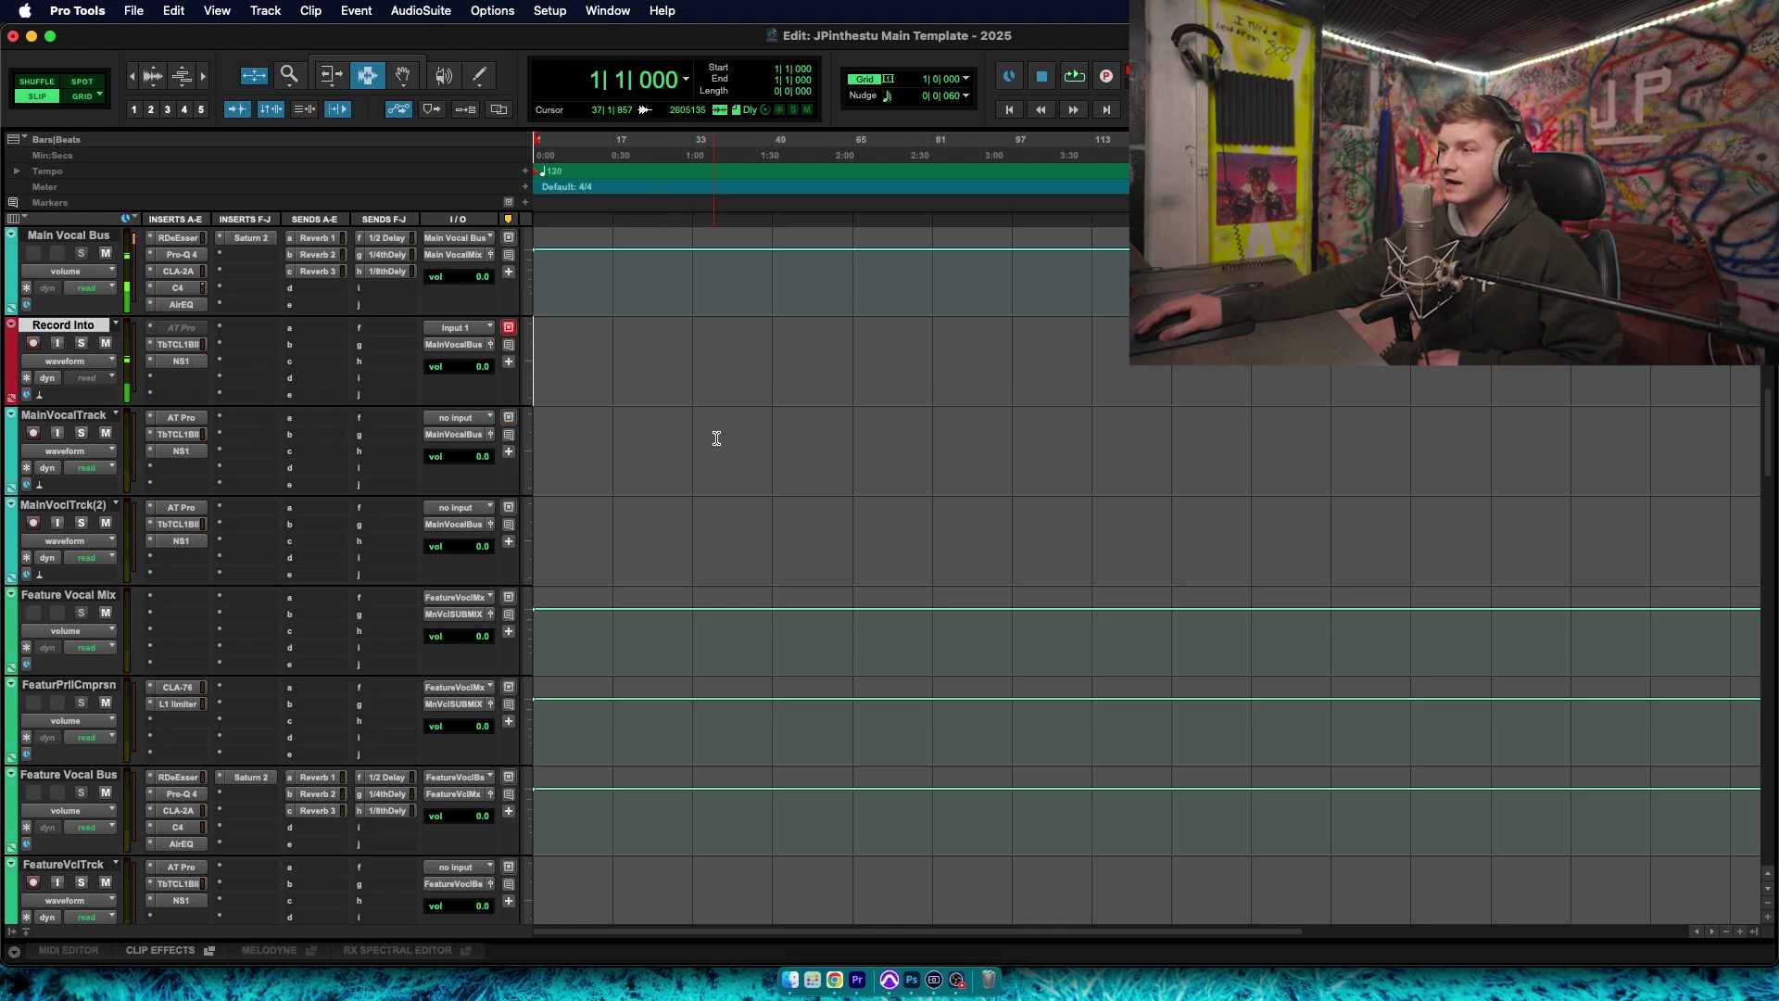
{"action": "left_click", "coordinate": [63, 417]}
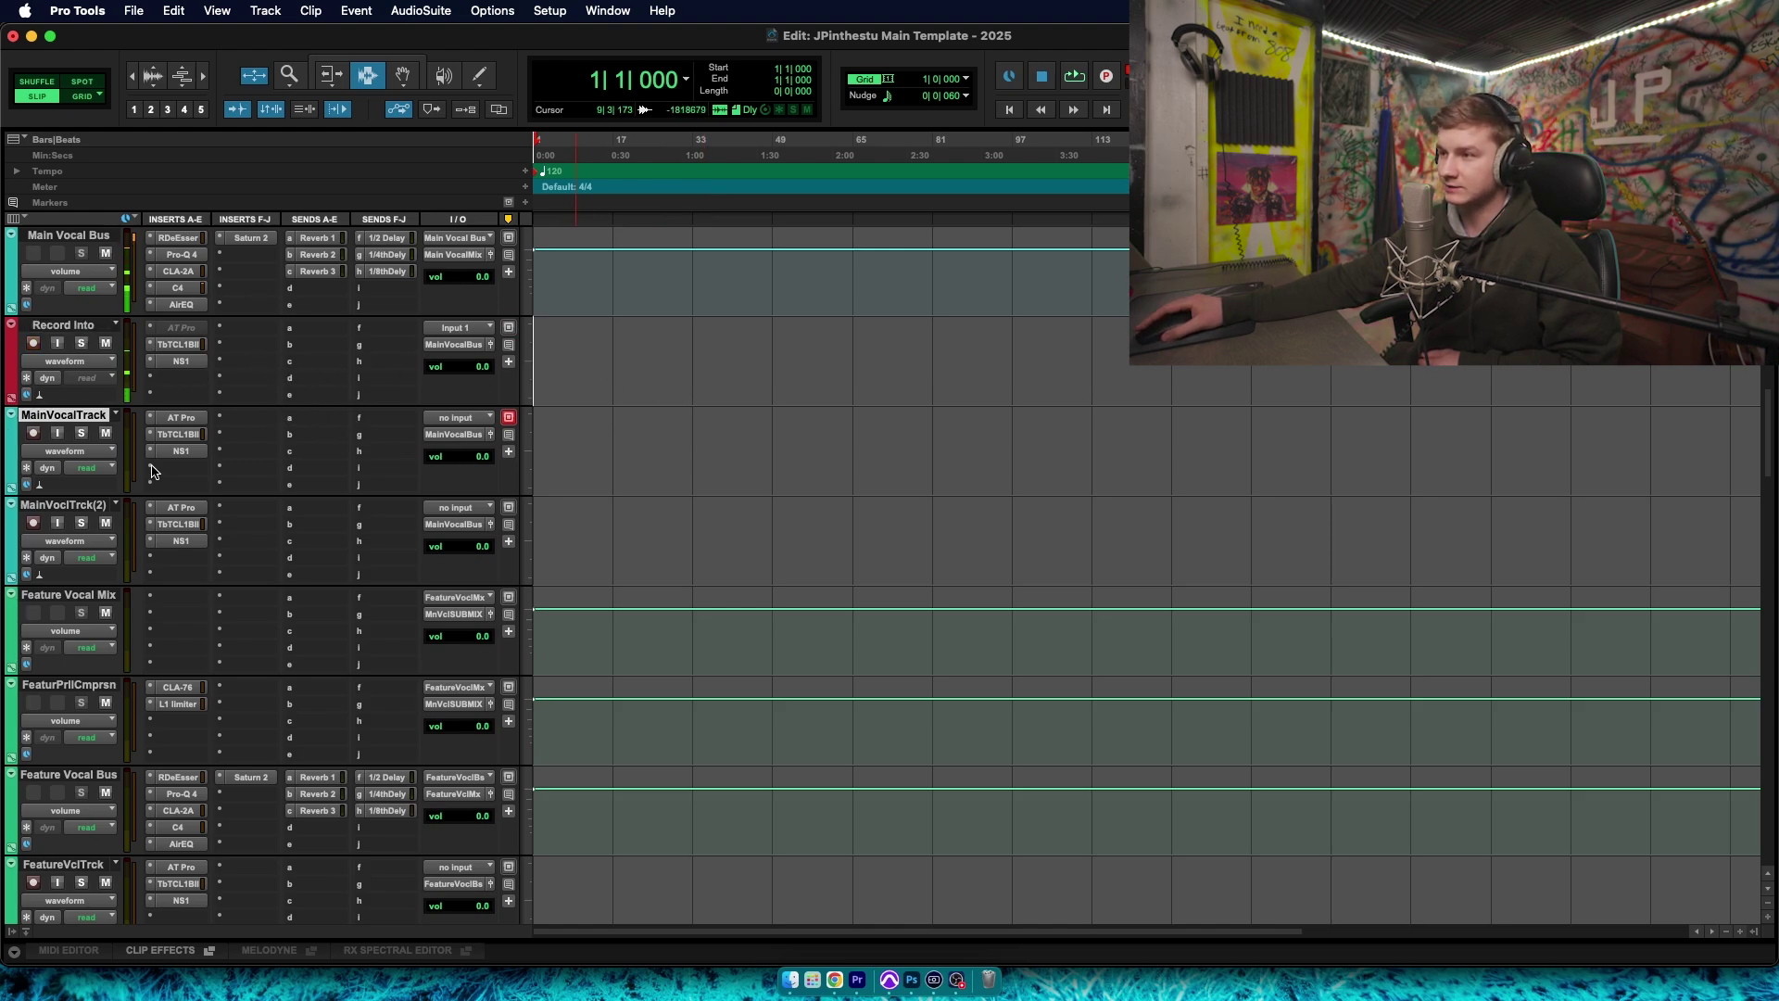
Look through the feature vocal mix, parallel compression, bus and tracks, ending with the Main Adlib Bus selected
{"action": "scroll", "coordinate": [140, 472], "scroll_direction": "down", "scroll_amount": 5}
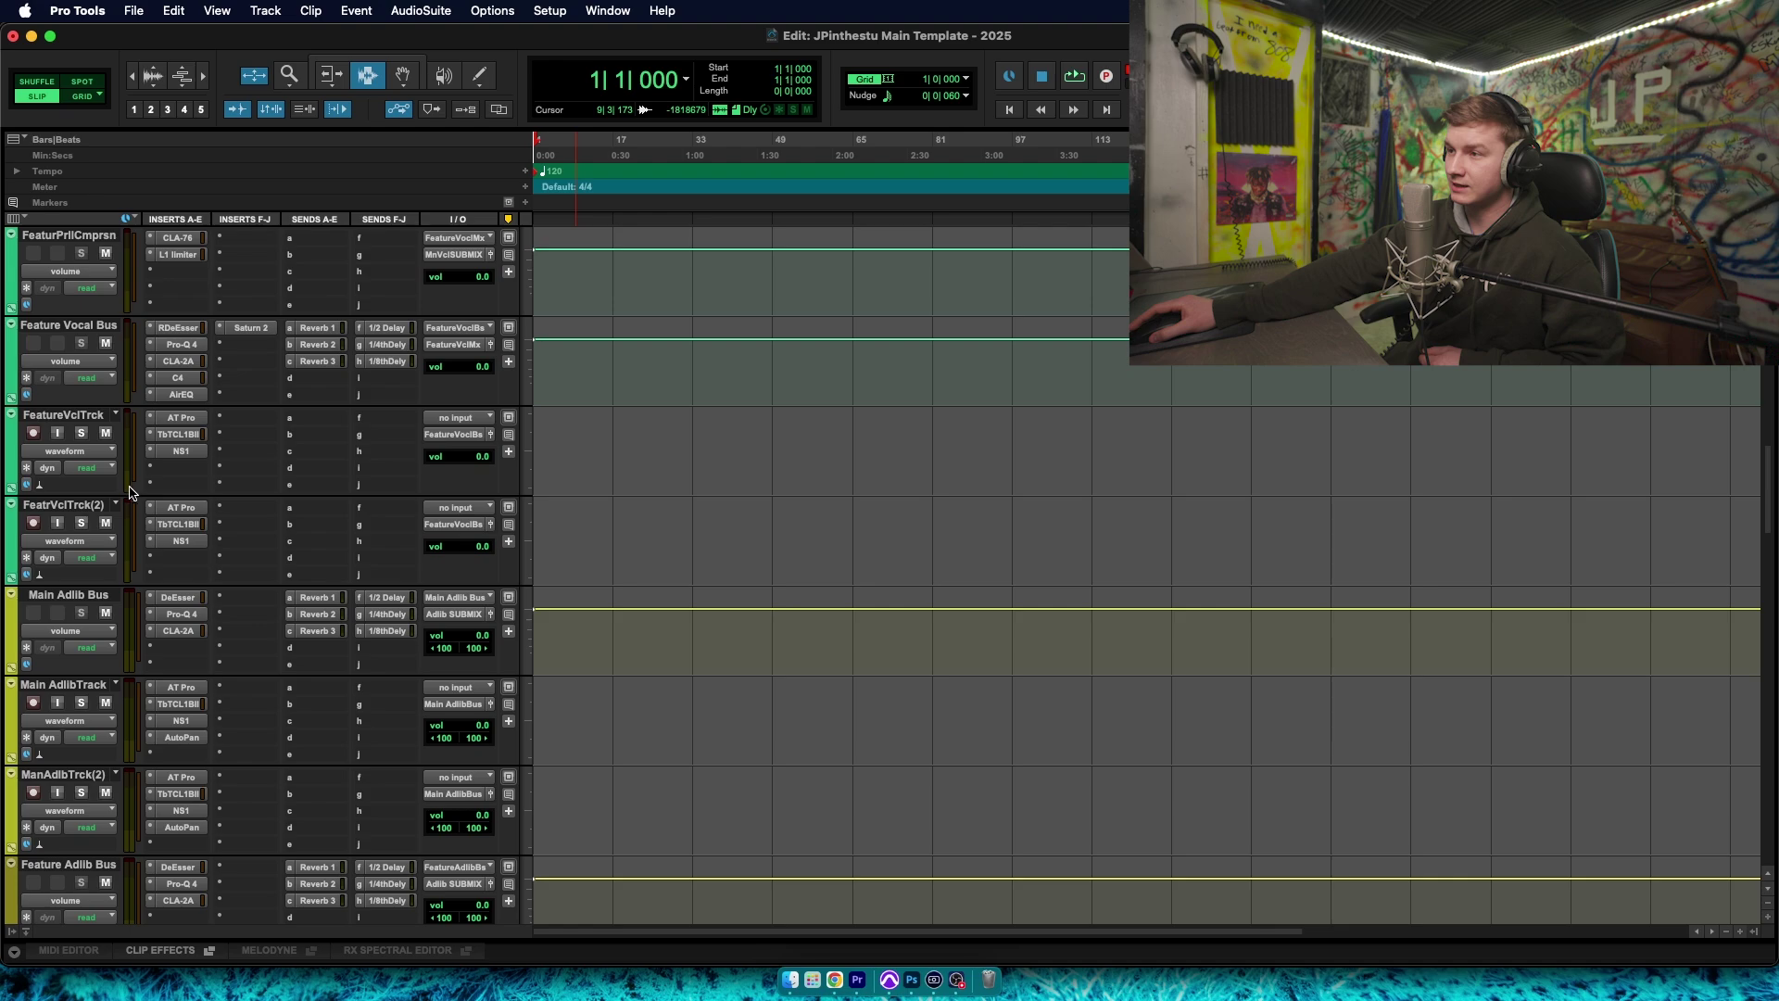
{"action": "scroll", "coordinate": [130, 493], "scroll_direction": "up", "scroll_amount": 2}
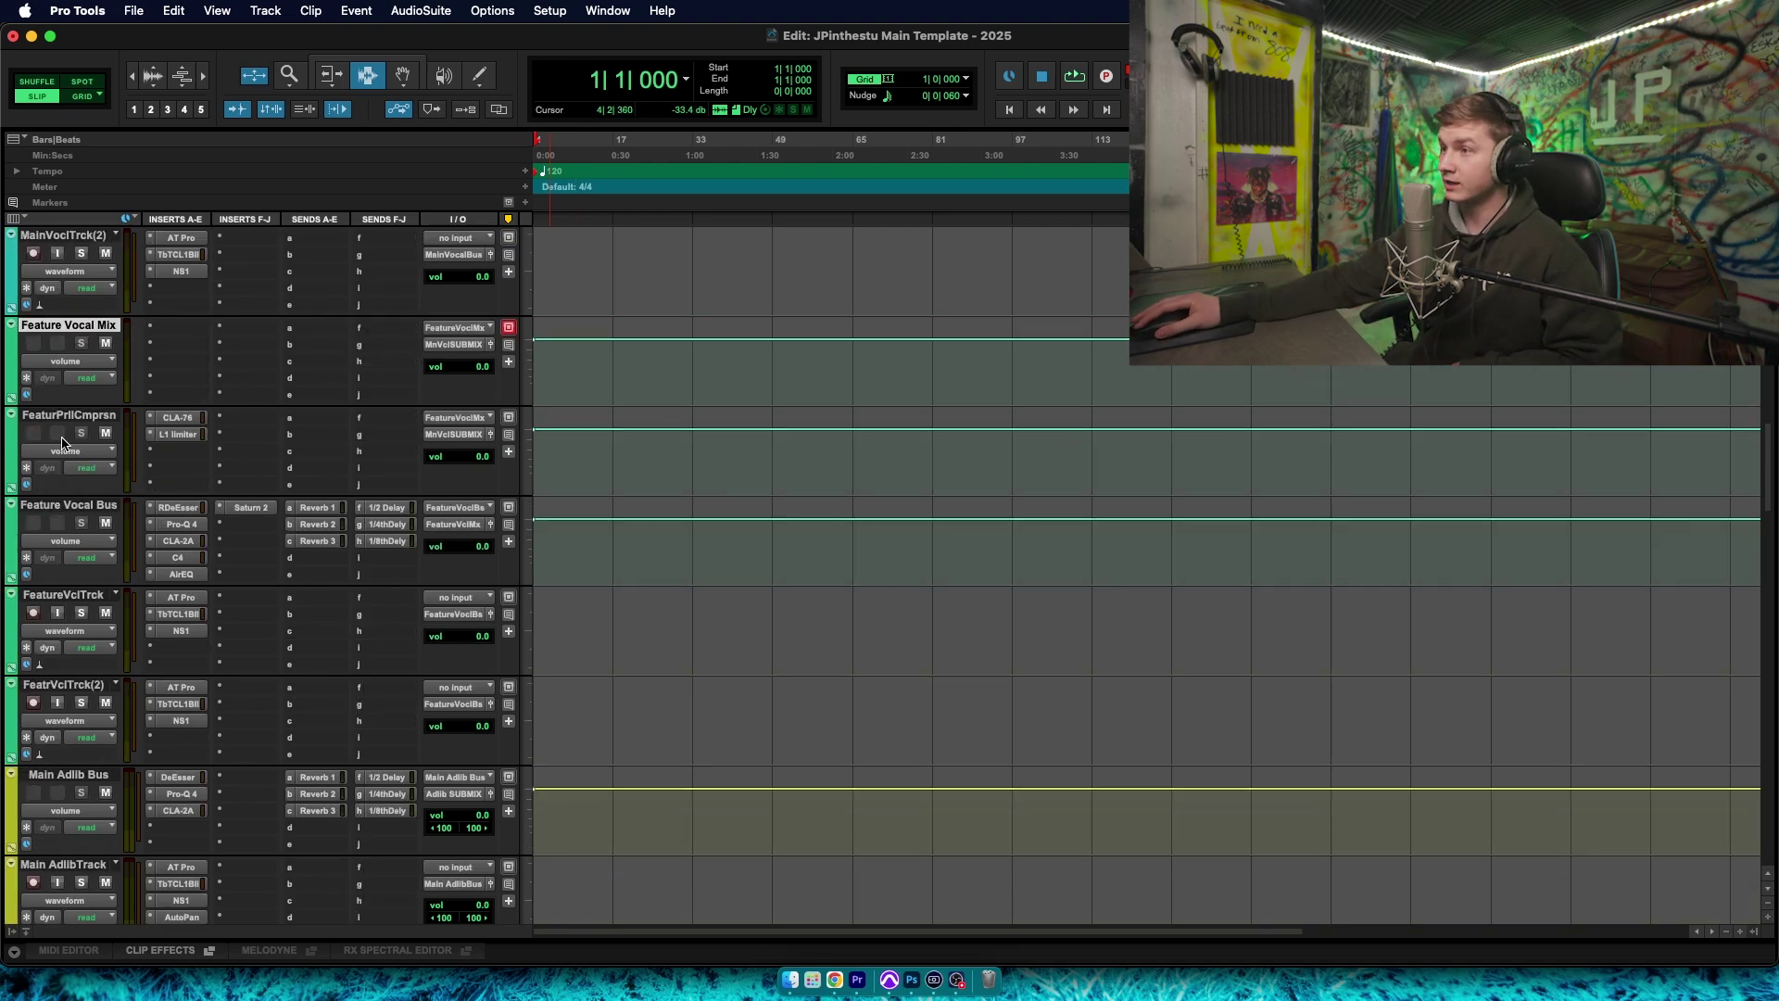
{"action": "scroll", "coordinate": [215, 651], "scroll_direction": "down", "scroll_amount": 3}
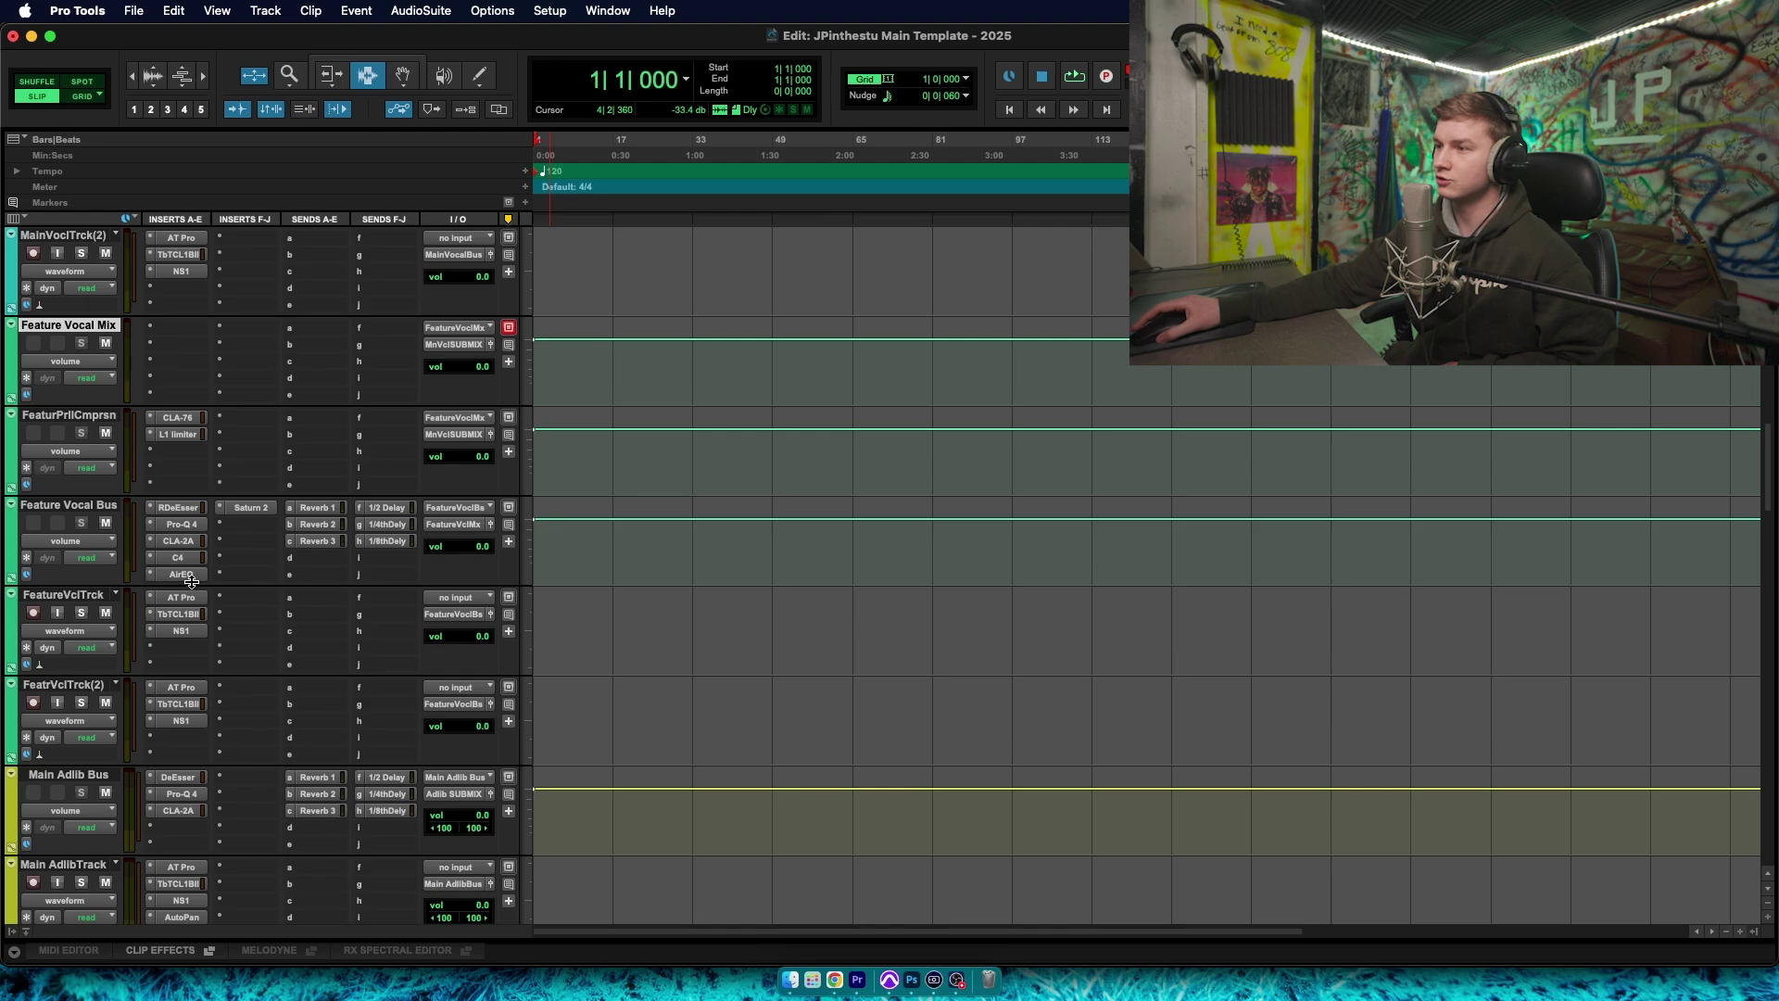
{"action": "scroll", "coordinate": [211, 571], "scroll_direction": "down", "scroll_amount": 2}
{"action": "left_click", "coordinate": [70, 324]}
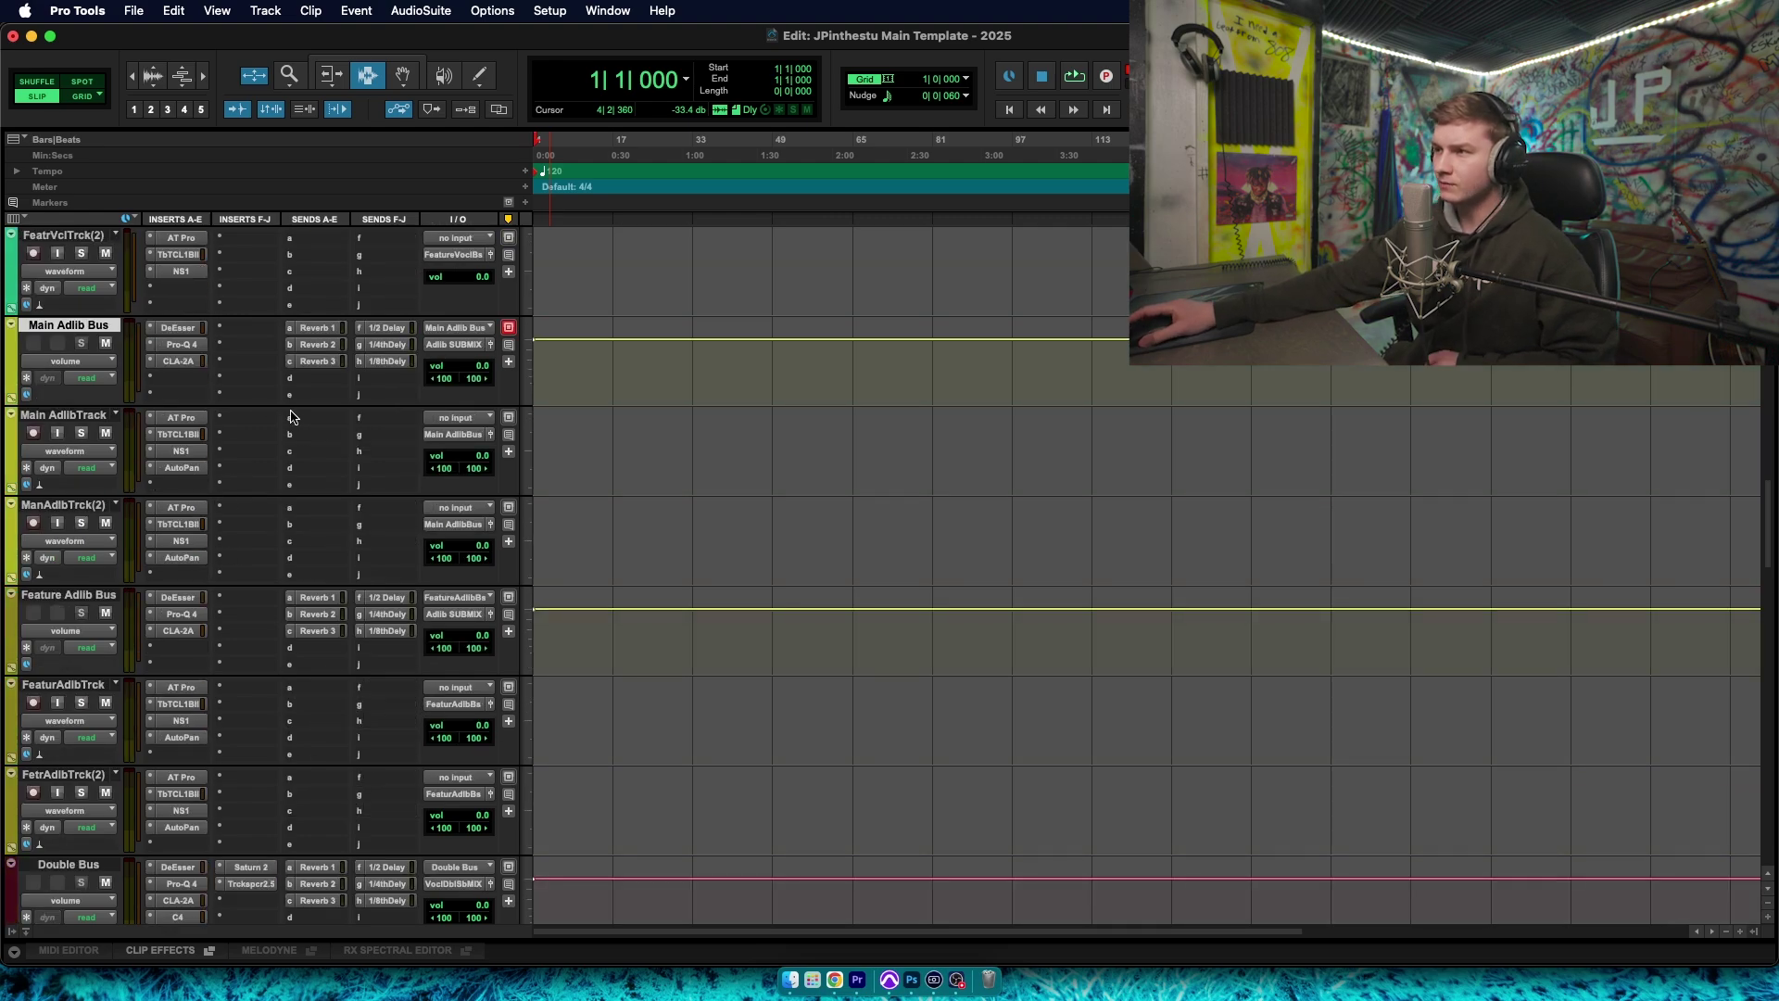
Inspect the Main Adlib Bus's DeEsser, Pro-Q 4 and CLA-2A inserts and the Main Adlib Track's AutoPan, closing the plug-in window
{"action": "scroll", "coordinate": [278, 466], "scroll_direction": "up", "scroll_amount": 3}
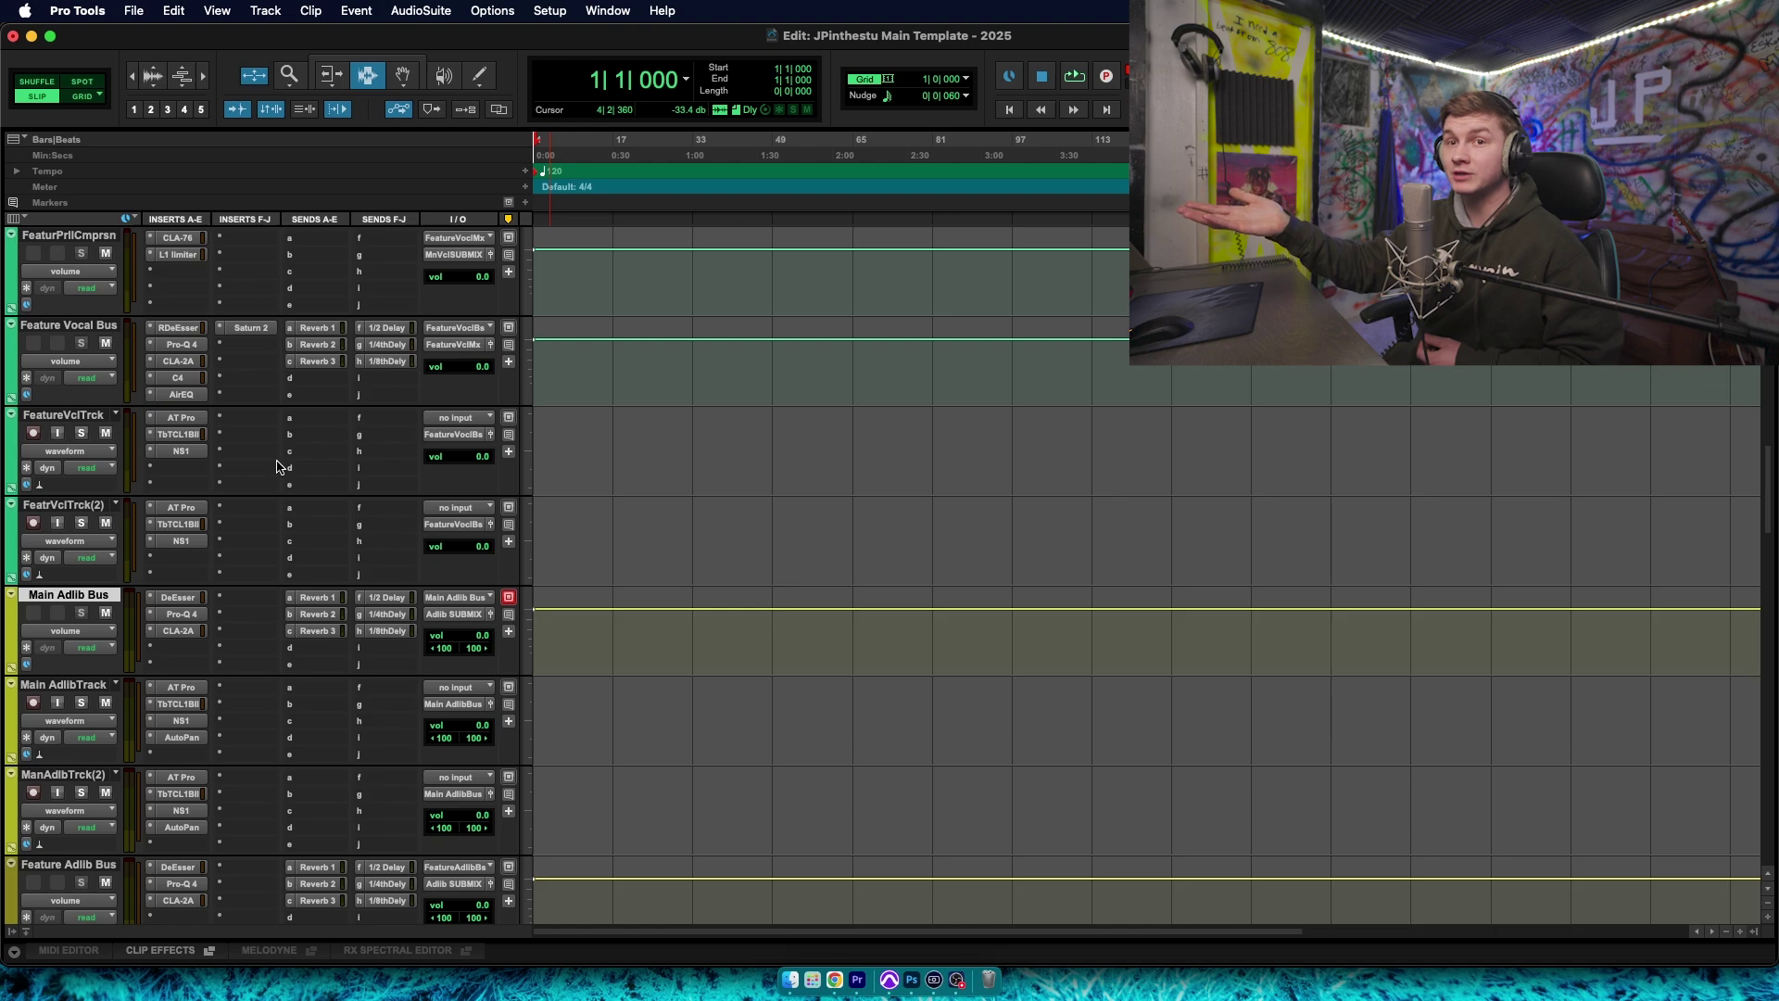
{"action": "scroll", "coordinate": [195, 559], "scroll_direction": "down", "scroll_amount": 1}
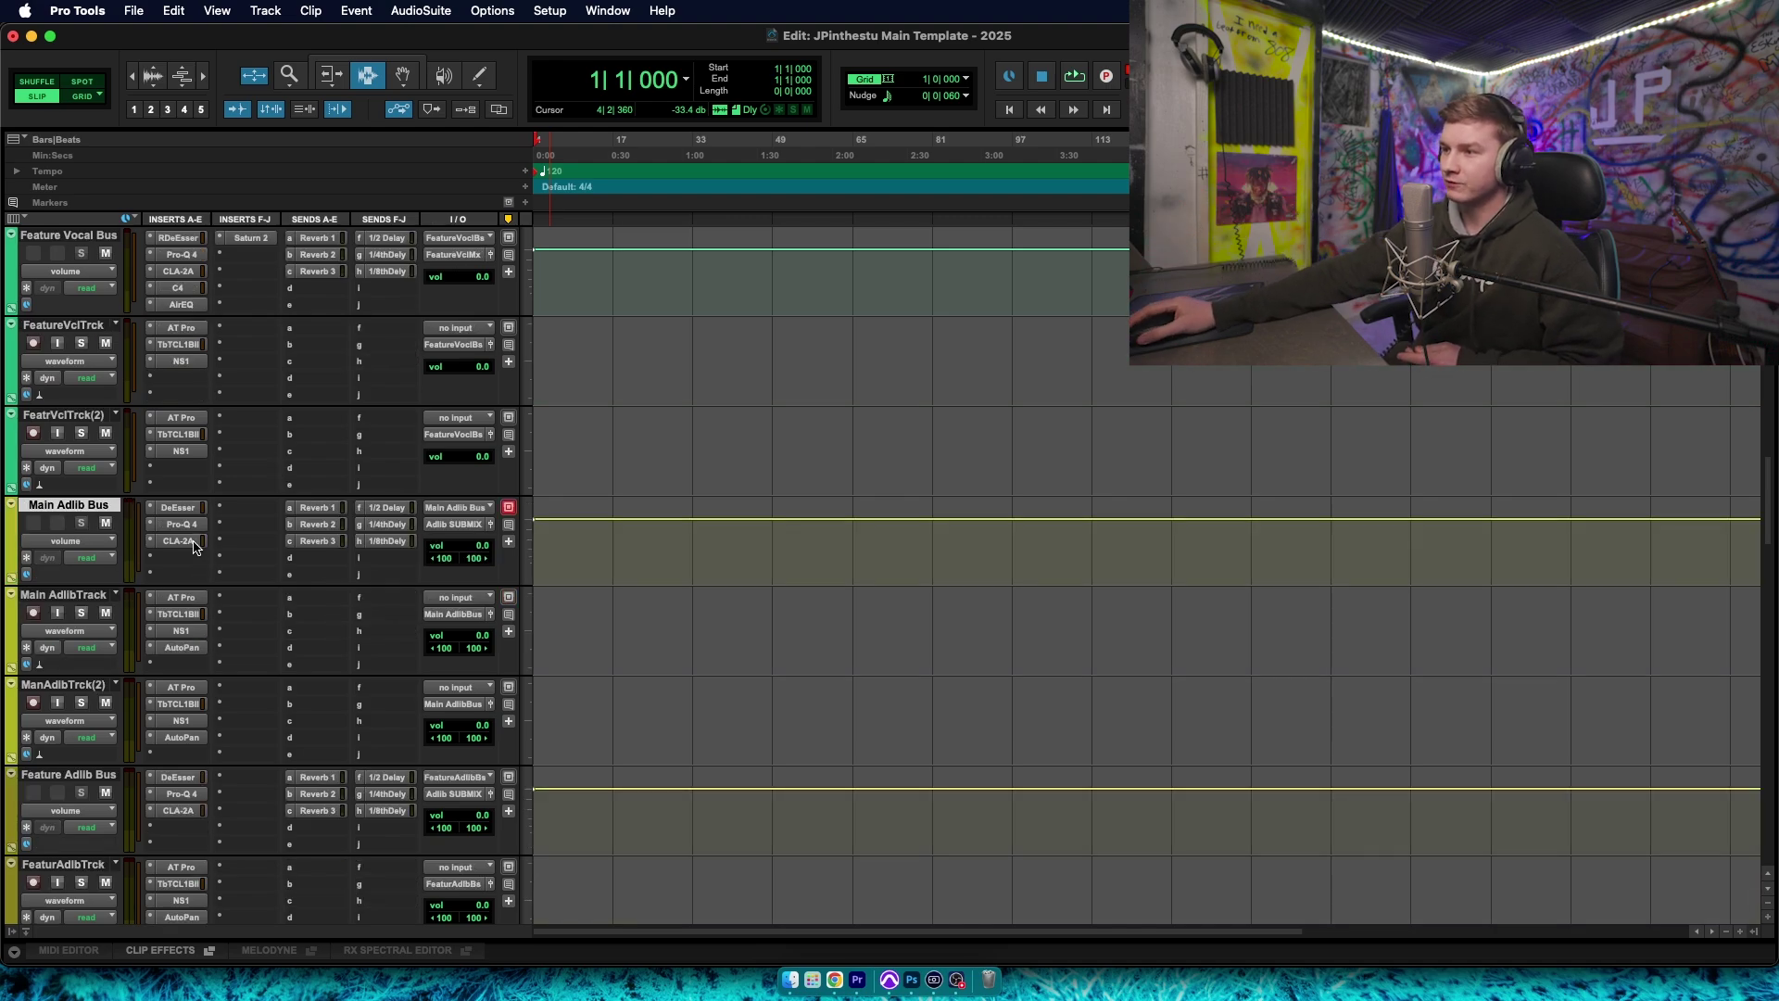
{"action": "scroll", "coordinate": [162, 555], "scroll_direction": "down", "scroll_amount": 2}
{"action": "left_click", "coordinate": [182, 329]}
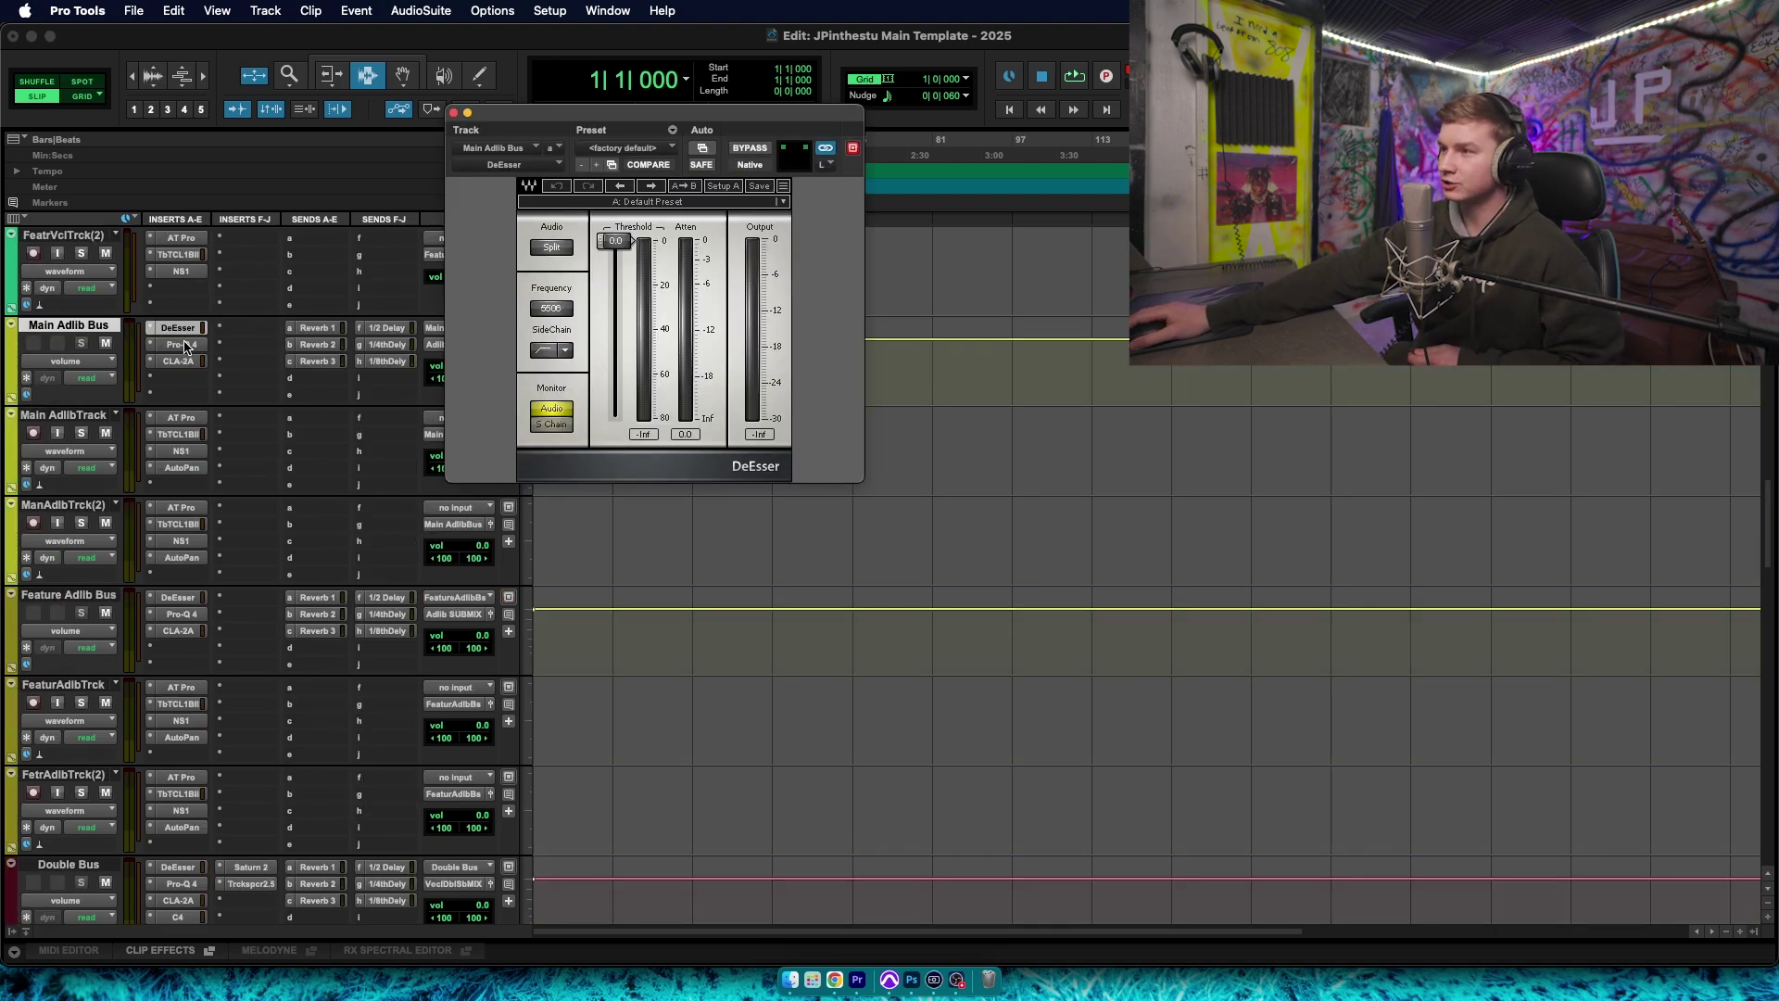
{"action": "left_click", "coordinate": [184, 345]}
{"action": "left_click", "coordinate": [178, 361]}
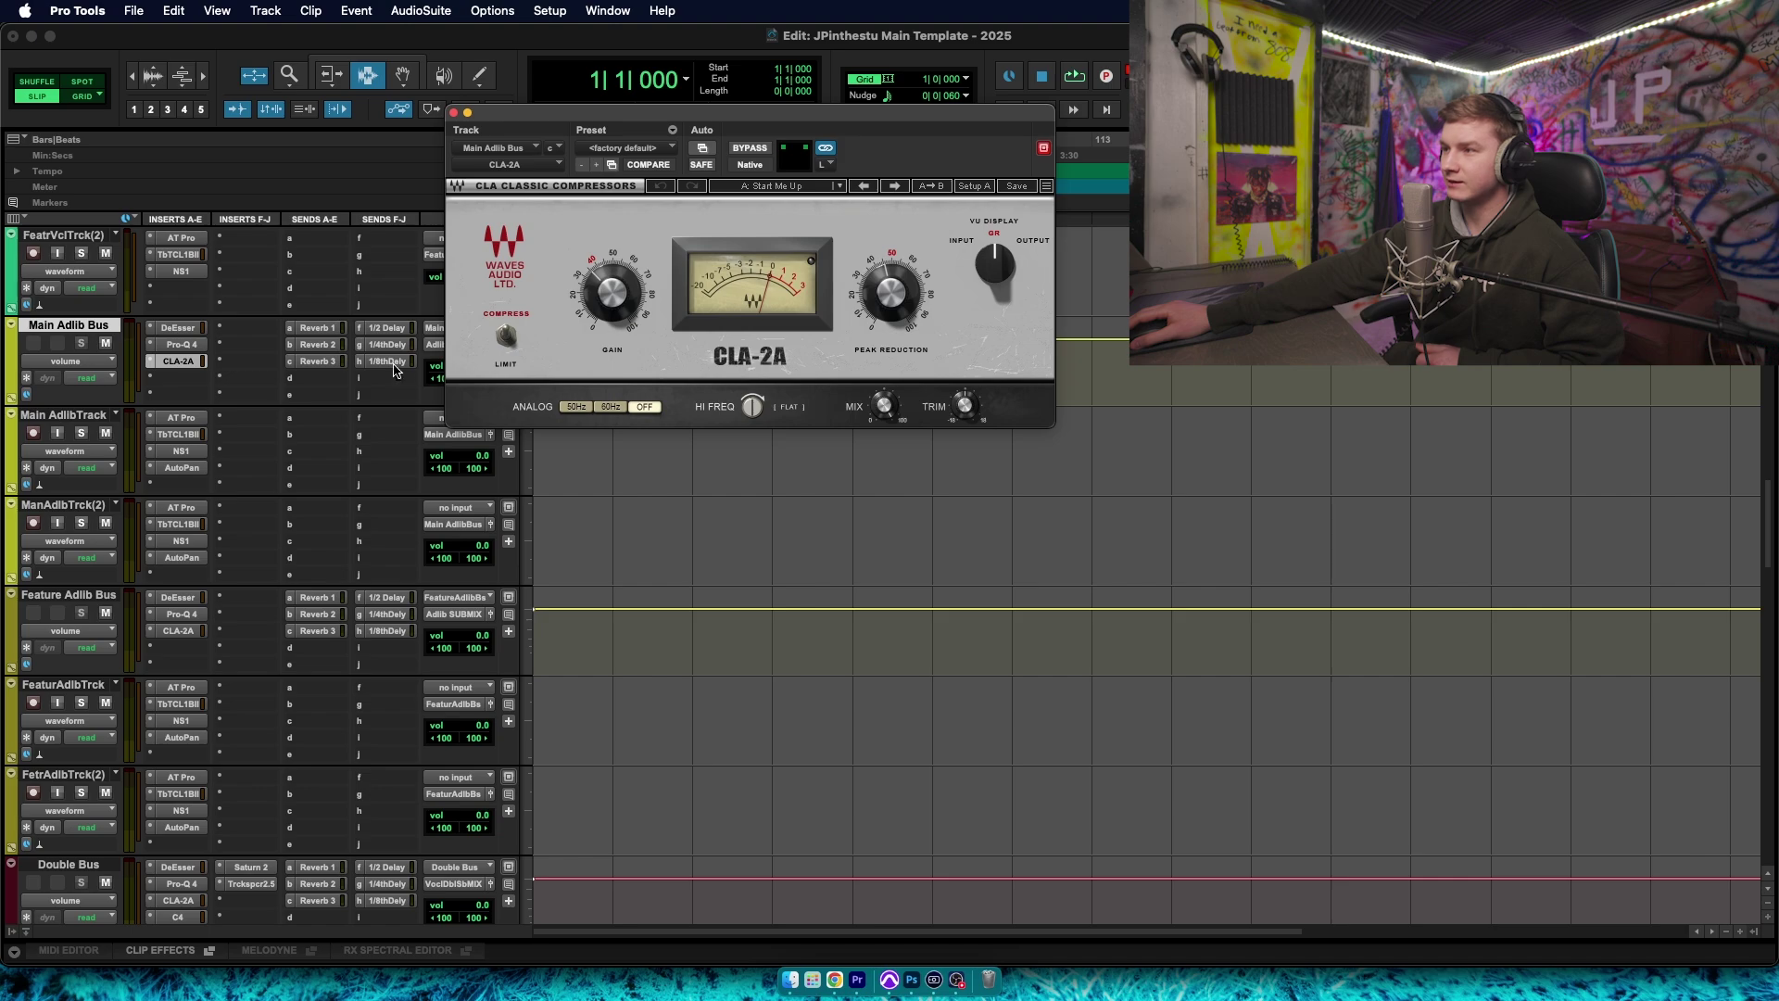
{"action": "left_click", "coordinate": [182, 468]}
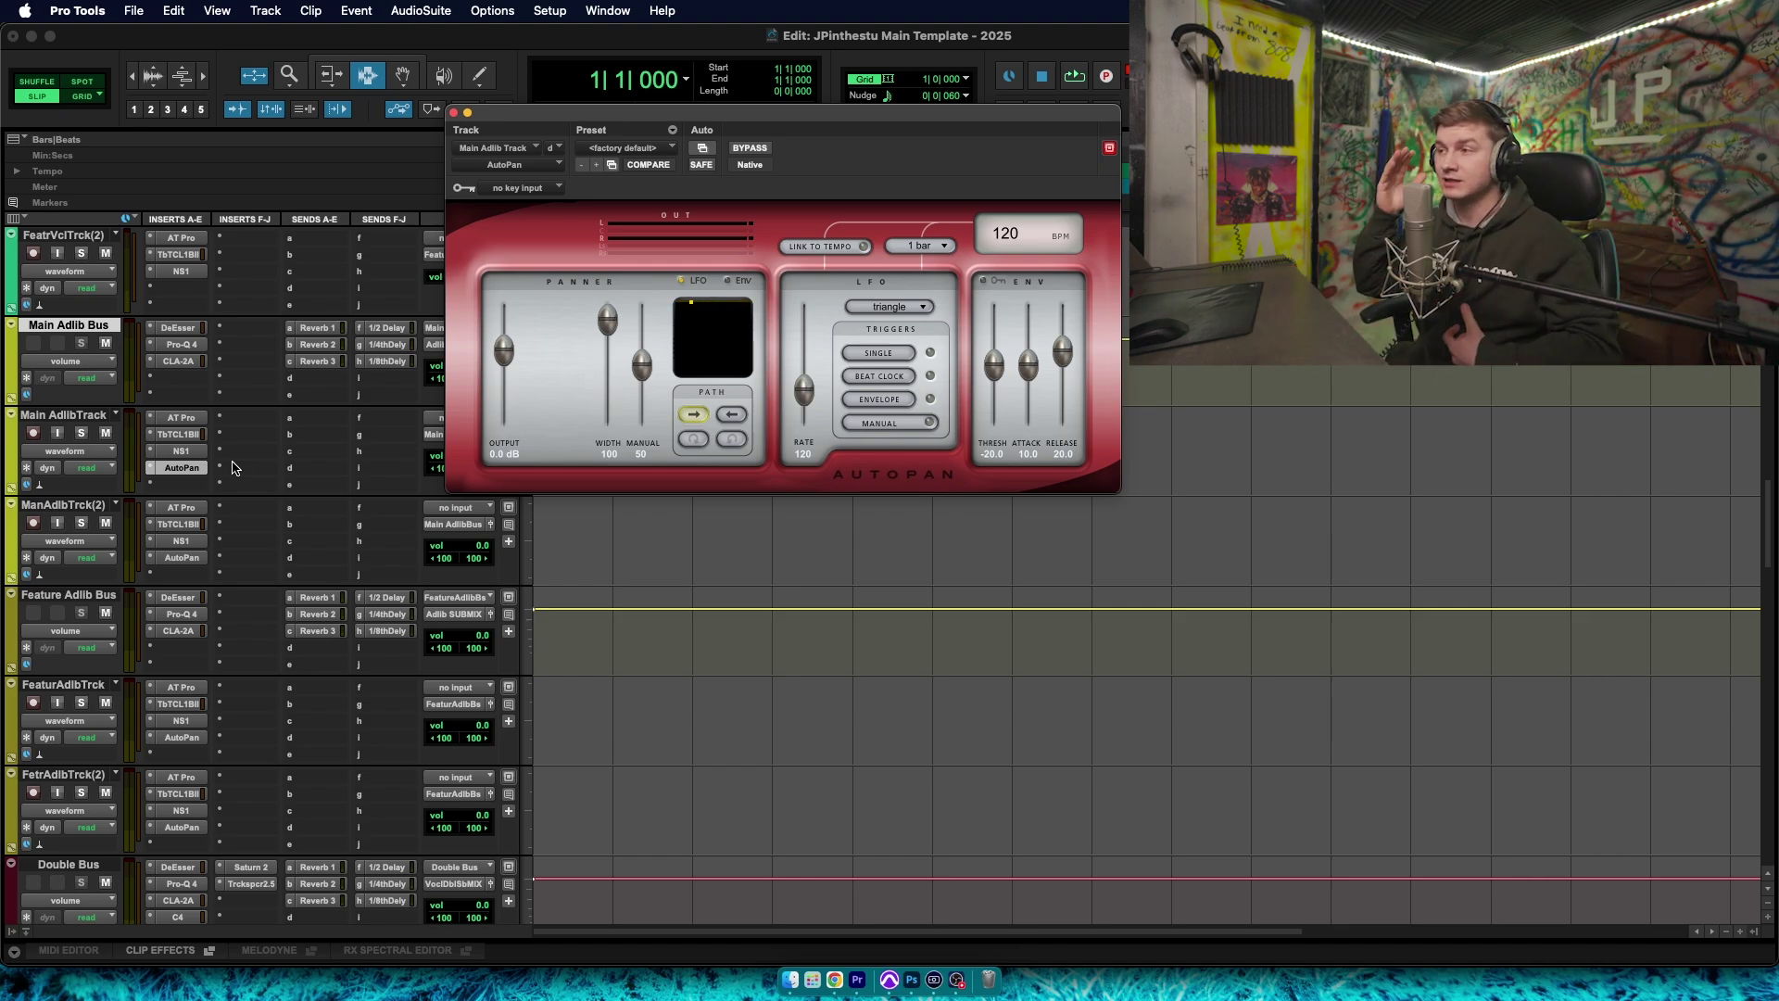
{"action": "left_click", "coordinate": [454, 113]}
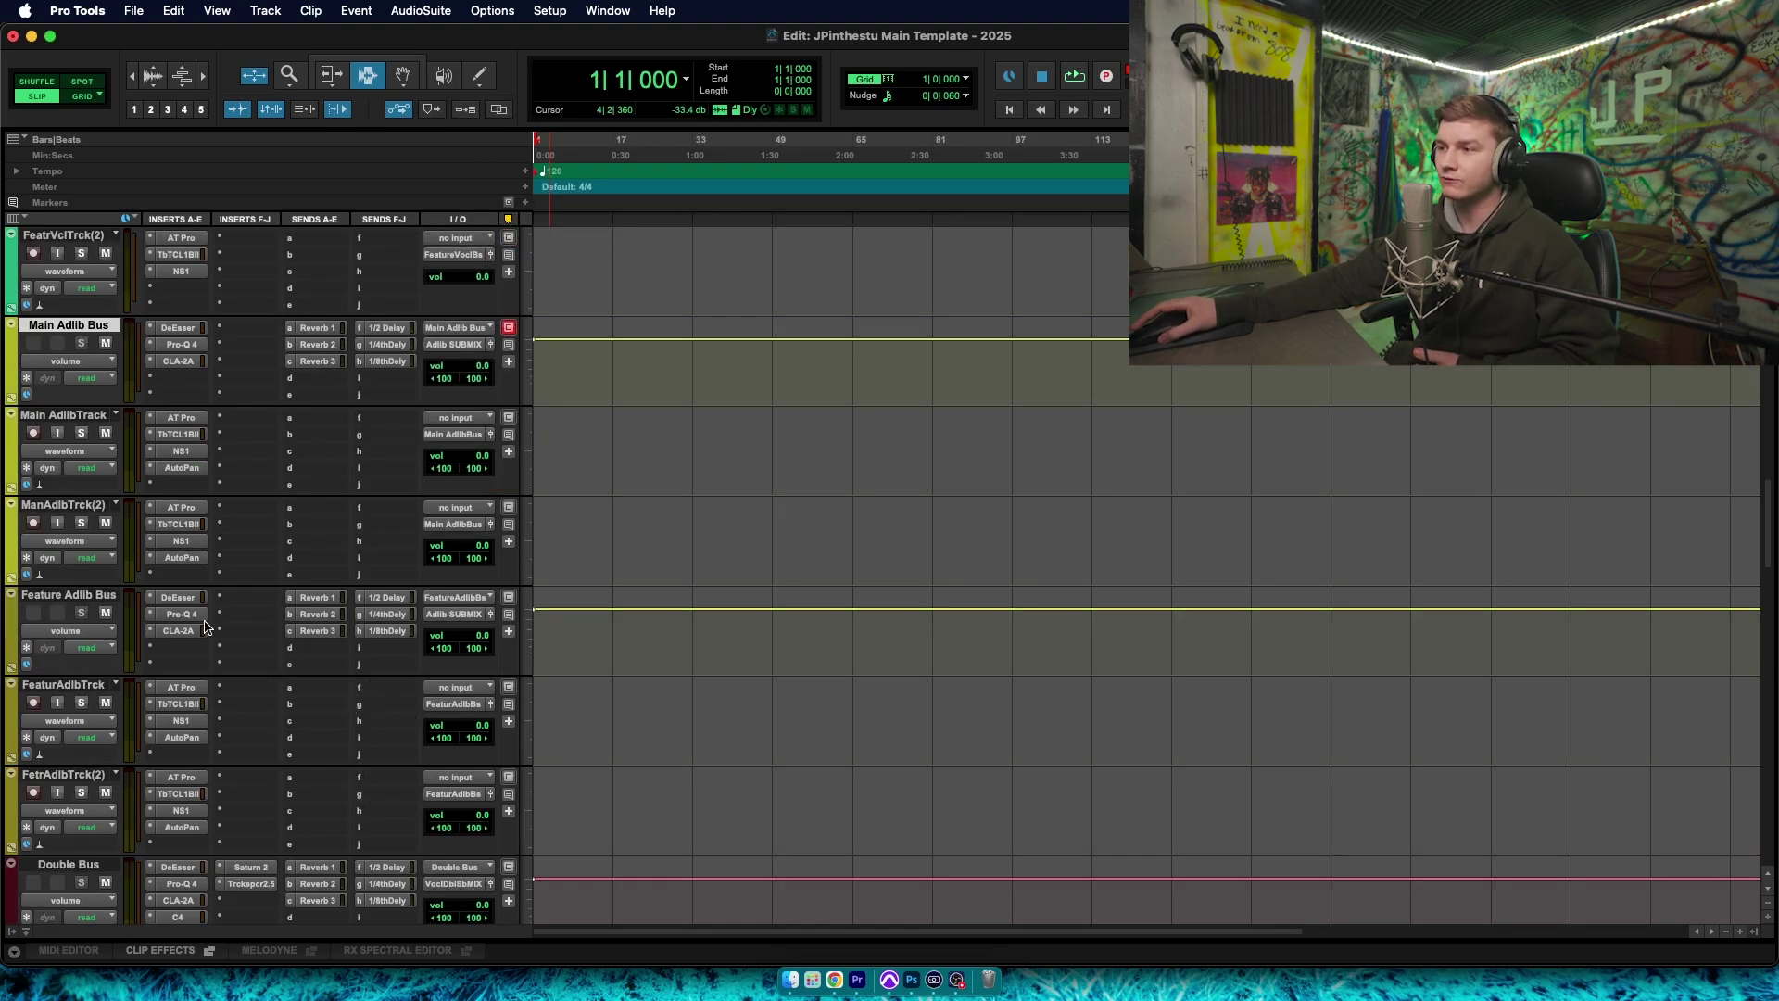
Select the Feature Adlib Bus and the Double Bus in turn to review their tracks
{"action": "left_click", "coordinate": [67, 598]}
{"action": "scroll", "coordinate": [126, 633], "scroll_direction": "down", "scroll_amount": 3}
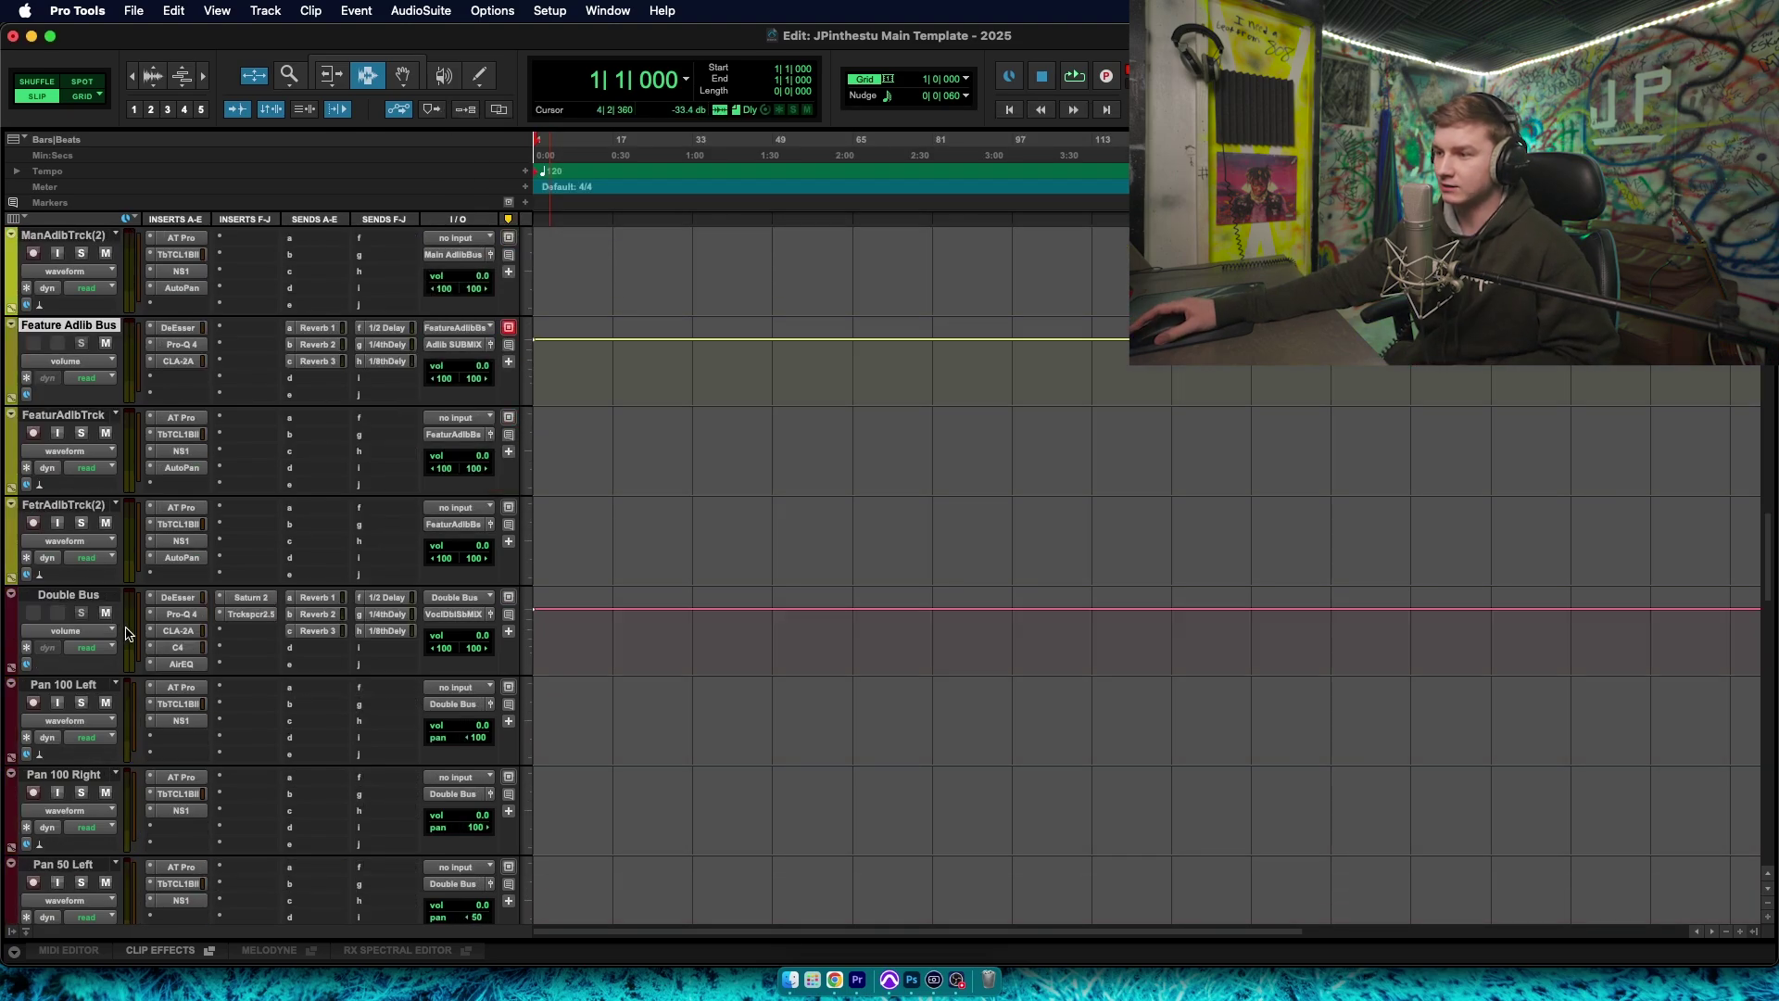
{"action": "left_click", "coordinate": [79, 594]}
{"action": "scroll", "coordinate": [130, 612], "scroll_direction": "down", "scroll_amount": 2}
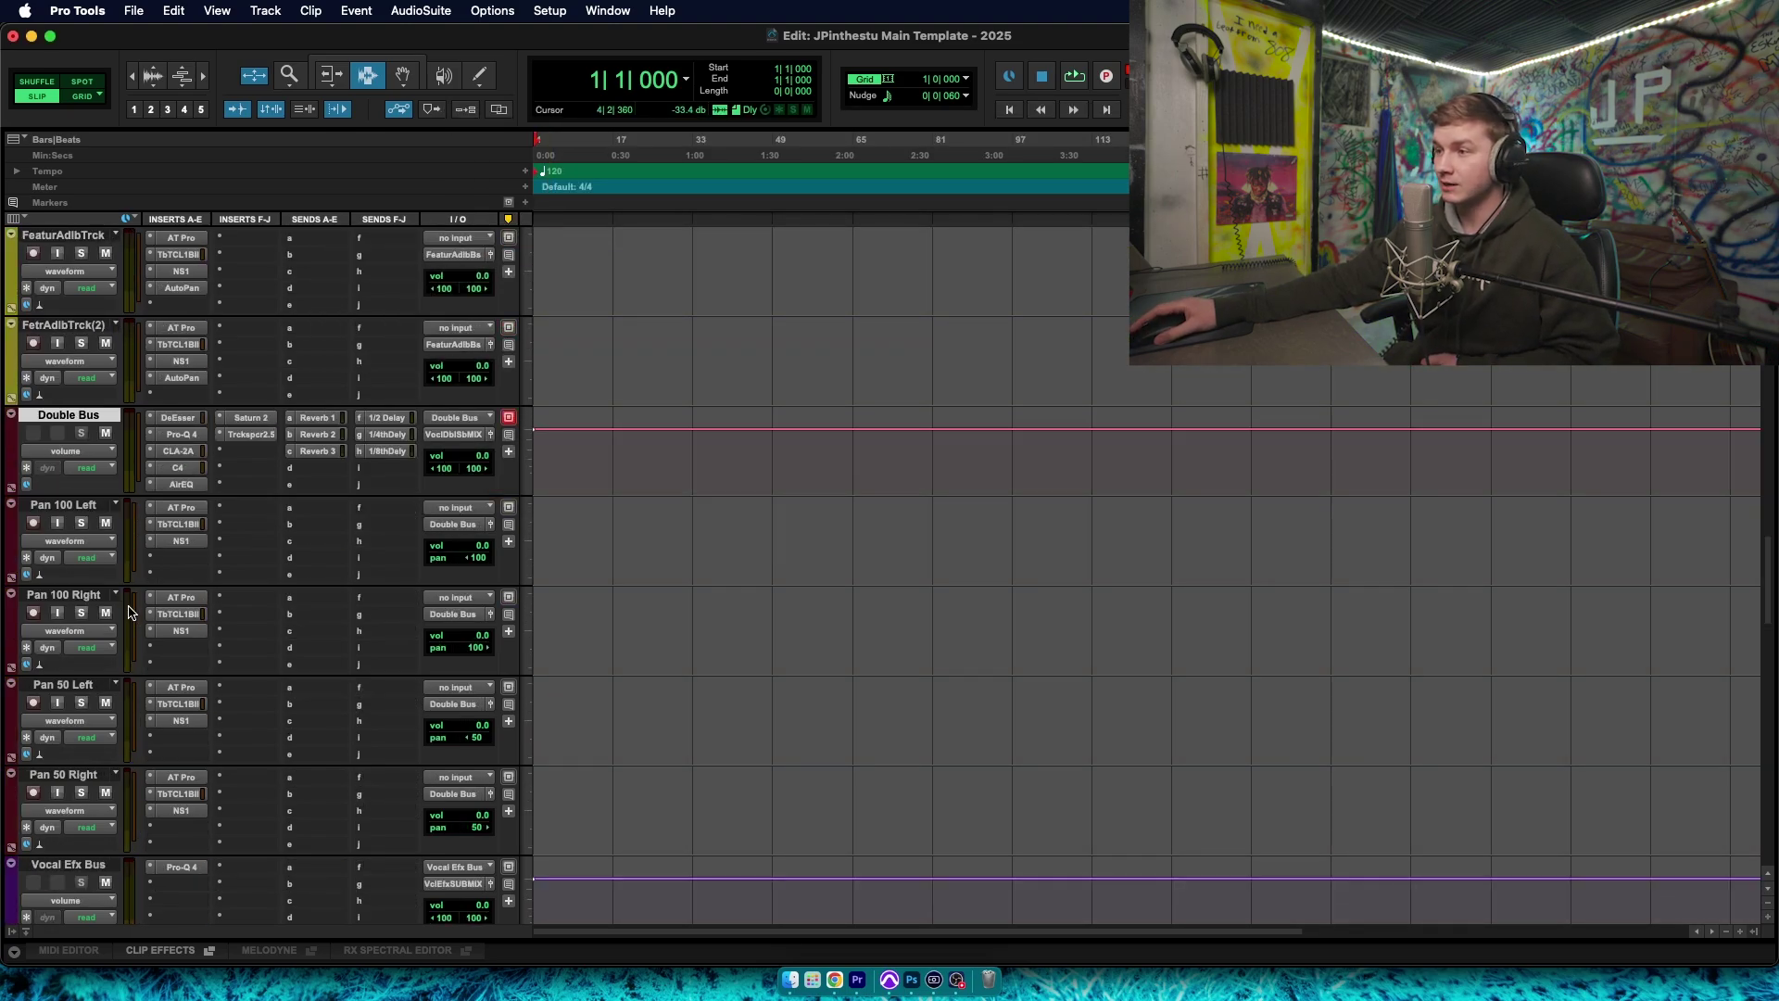
Inspect the DeEsser, Pro-Q 4, CLA-2A and Trackspacer inserts on the Double Bus, closing the plug-in windows
{"action": "left_click", "coordinate": [193, 419]}
{"action": "left_click", "coordinate": [190, 435]}
{"action": "left_click", "coordinate": [188, 451]}
{"action": "left_click", "coordinate": [453, 112]}
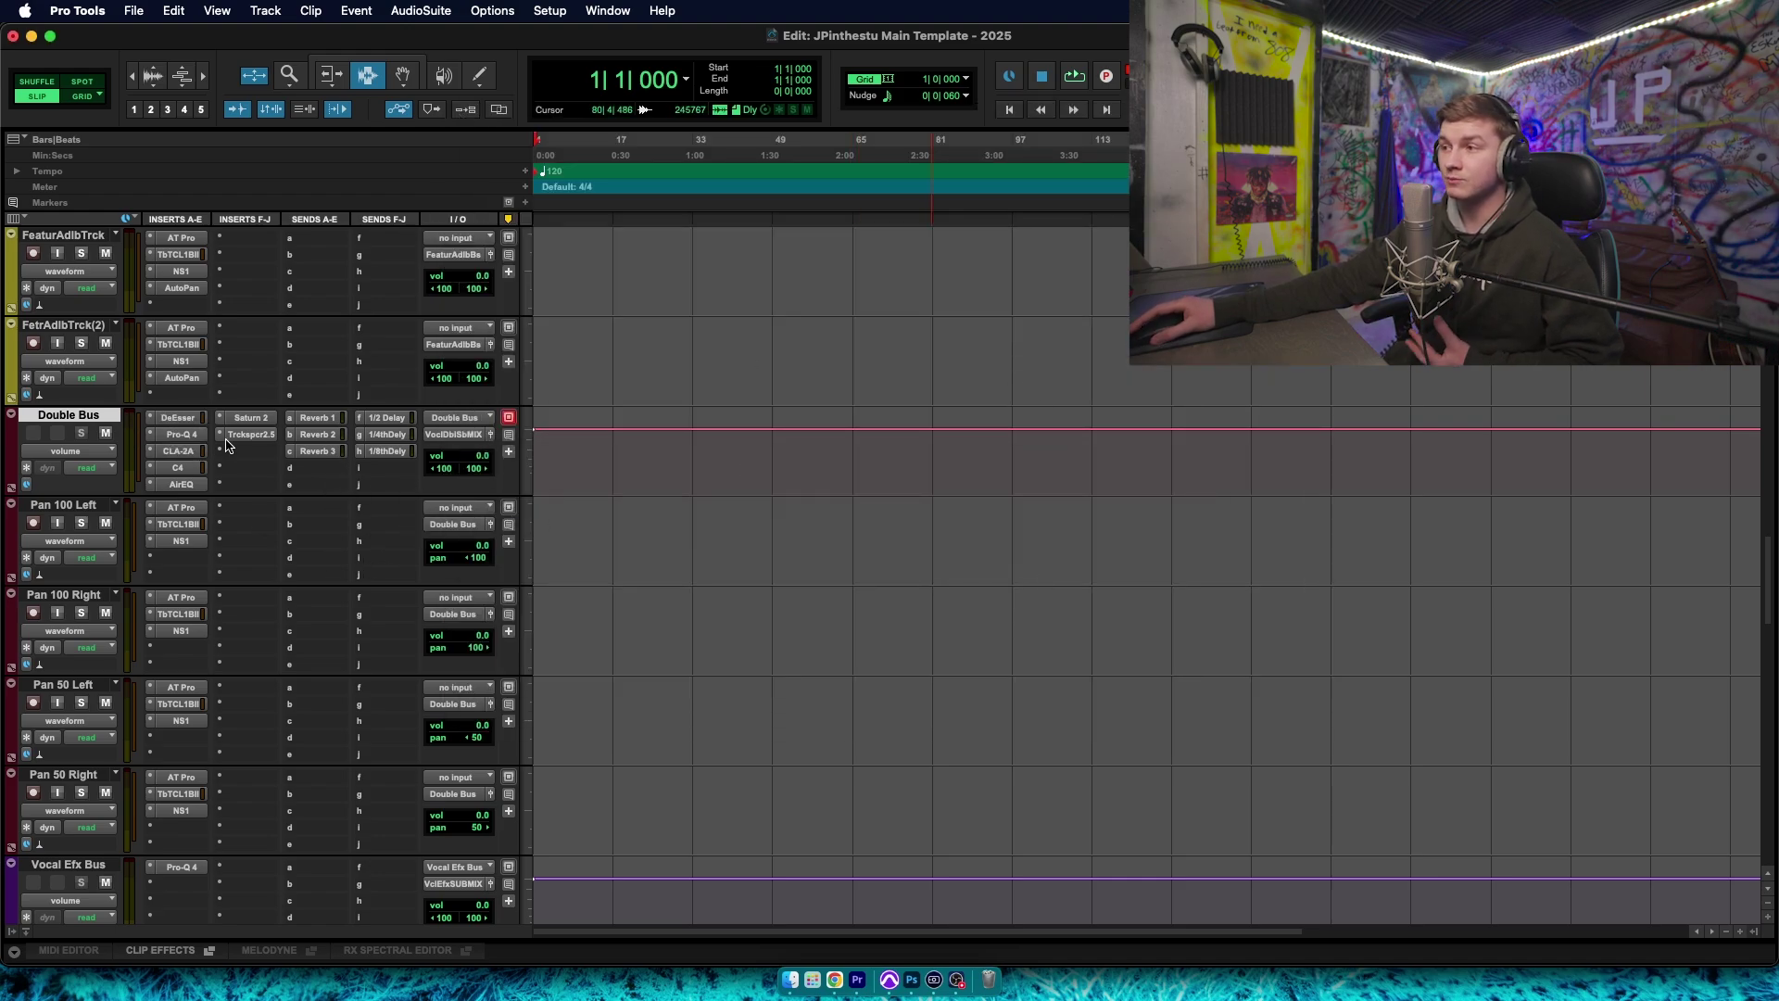
{"action": "left_click", "coordinate": [258, 435]}
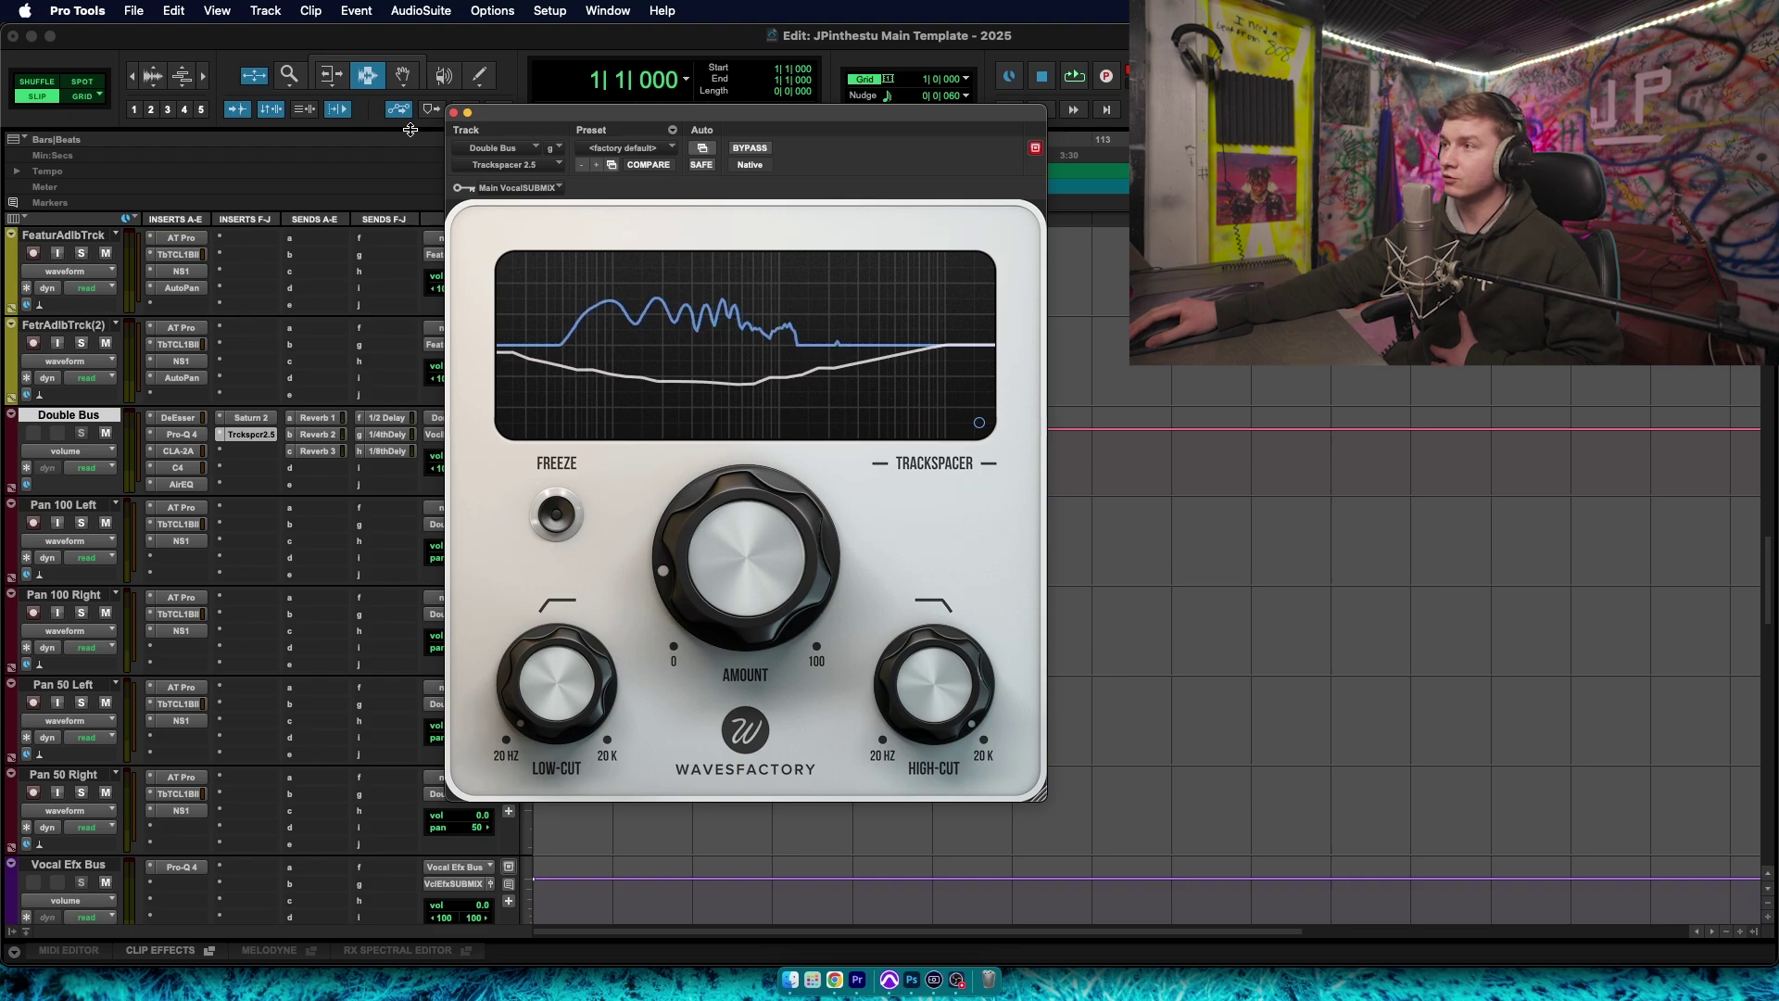
{"action": "left_click", "coordinate": [453, 112]}
Select the Vocal Efx Bus and examine the filter curve in its Pro-Q 4 insert
{"action": "scroll", "coordinate": [167, 580], "scroll_direction": "down", "scroll_amount": 5}
{"action": "left_click", "coordinate": [85, 594]}
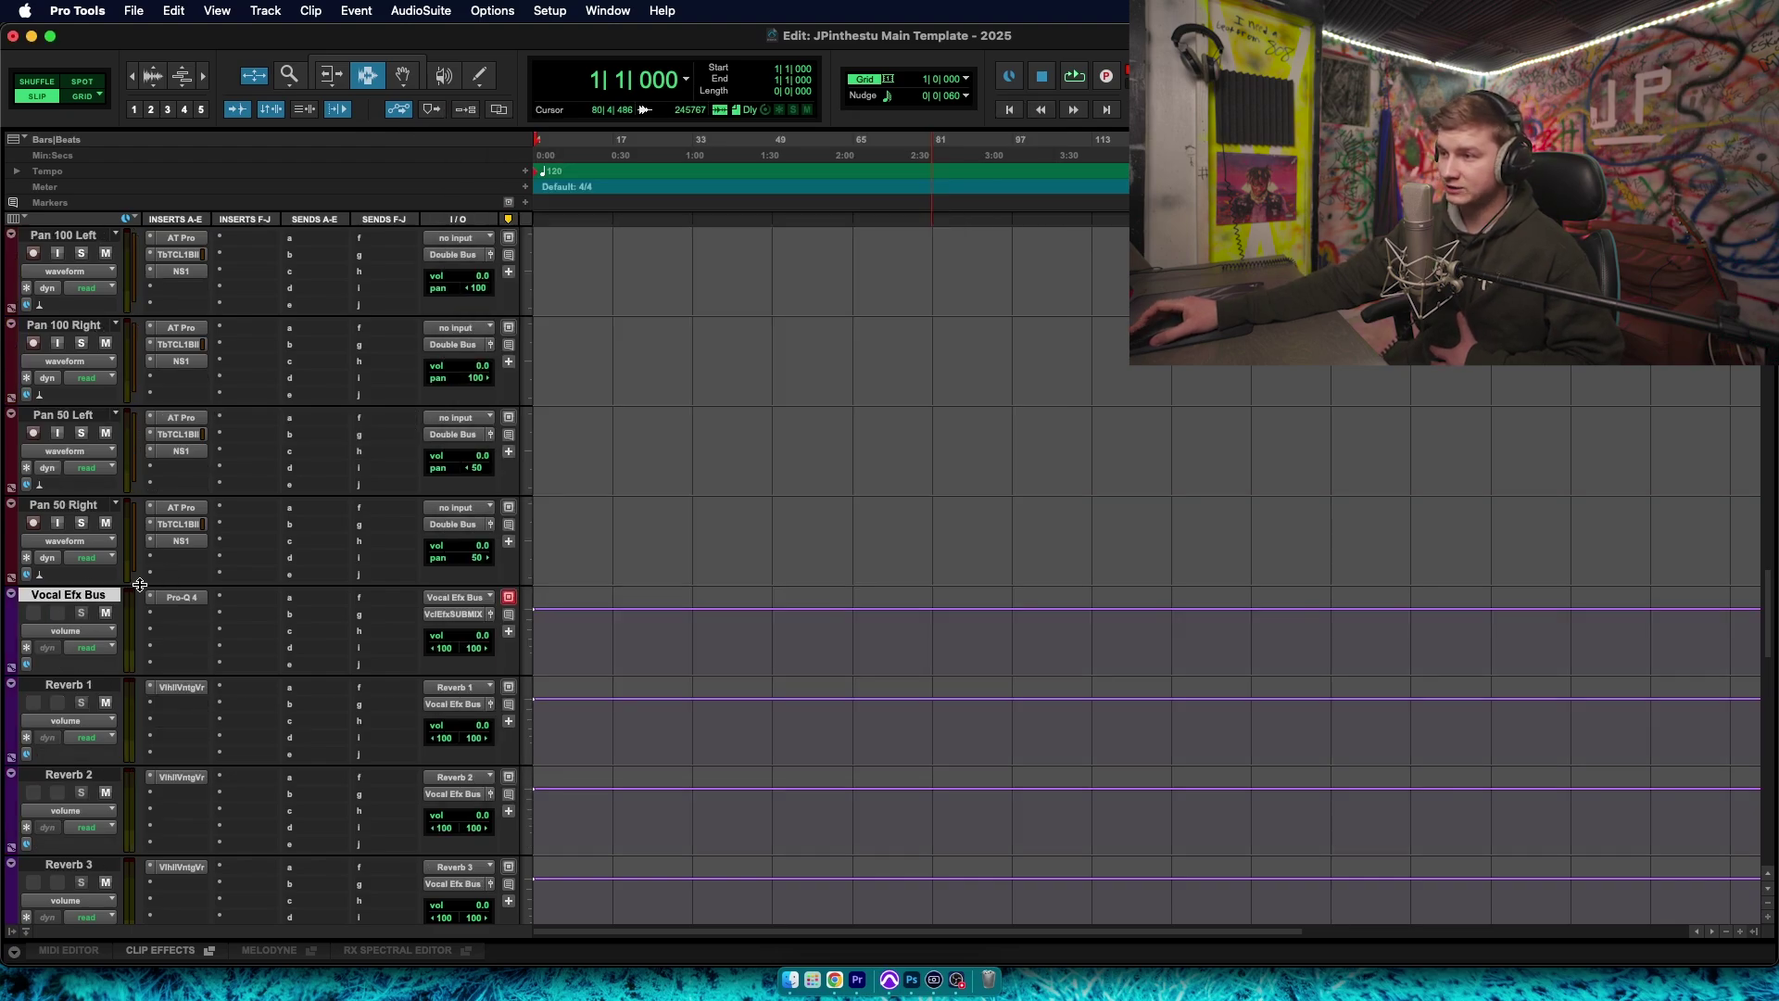
{"action": "scroll", "coordinate": [148, 583], "scroll_direction": "down", "scroll_amount": 3}
{"action": "left_click", "coordinate": [183, 418]}
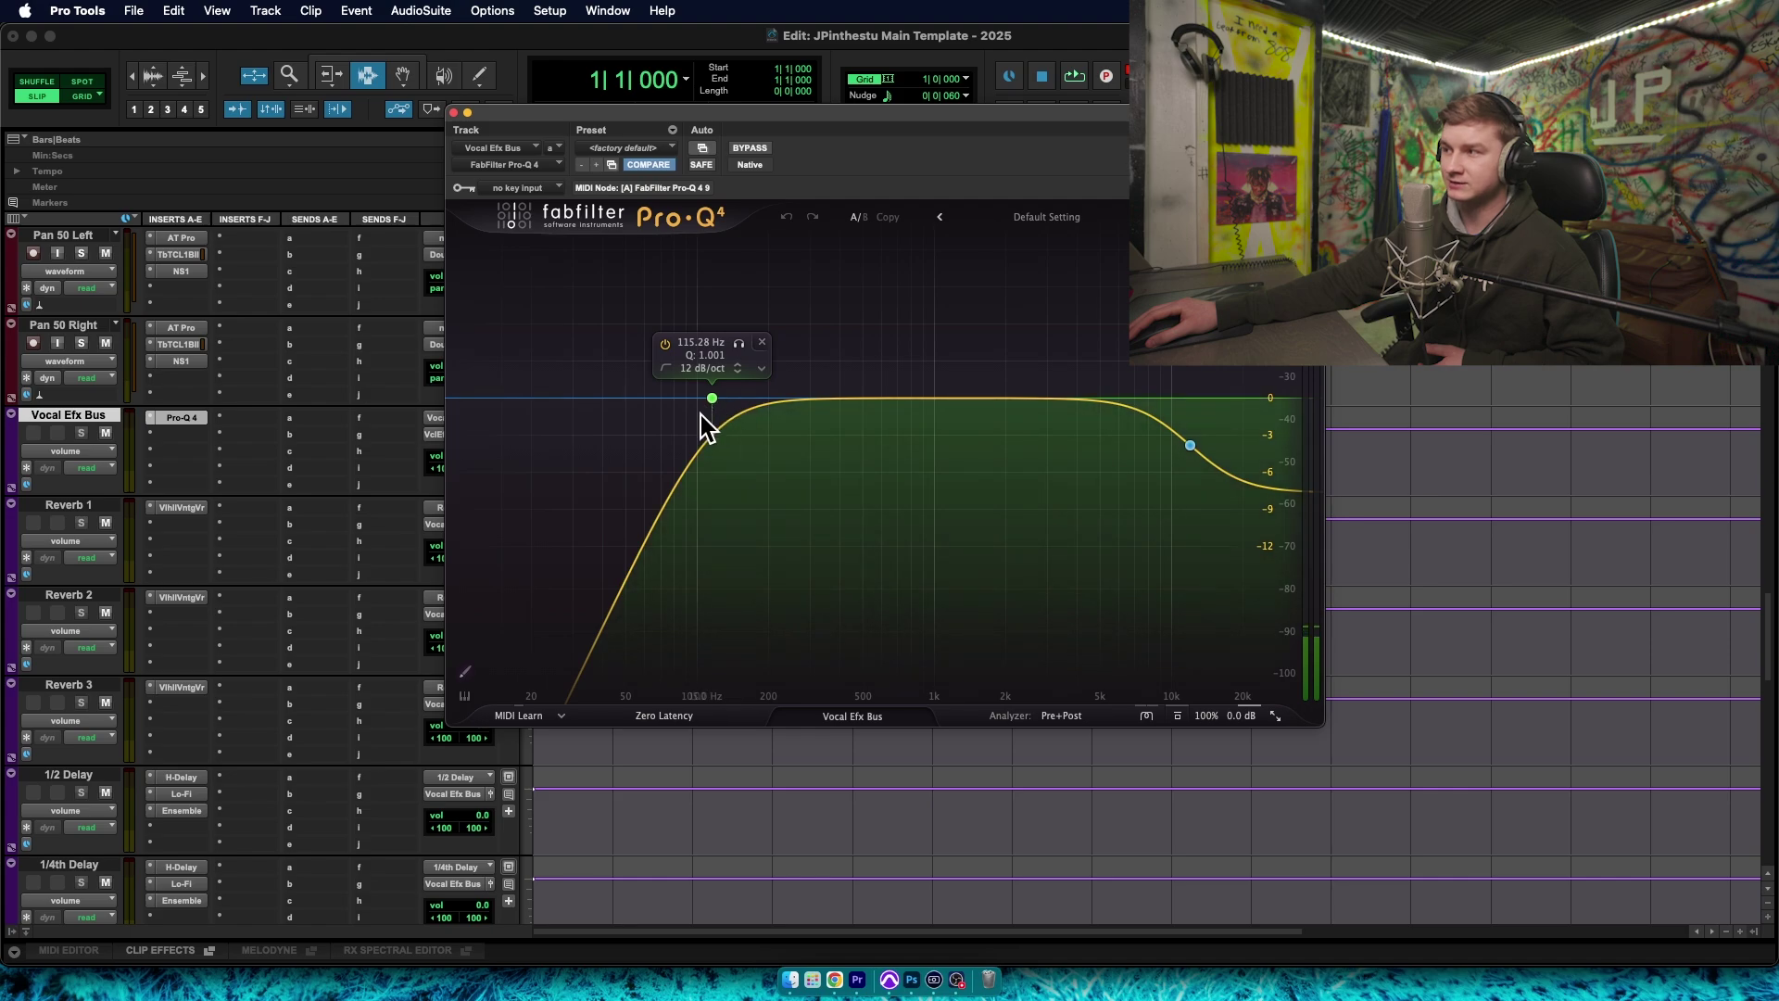
Open the ValhallaVintageVerb insert on Reverb 1 and view its reverb mode choices without changing the mode
{"action": "left_click", "coordinate": [184, 508]}
{"action": "scroll", "coordinate": [189, 549], "scroll_direction": "down", "scroll_amount": 3}
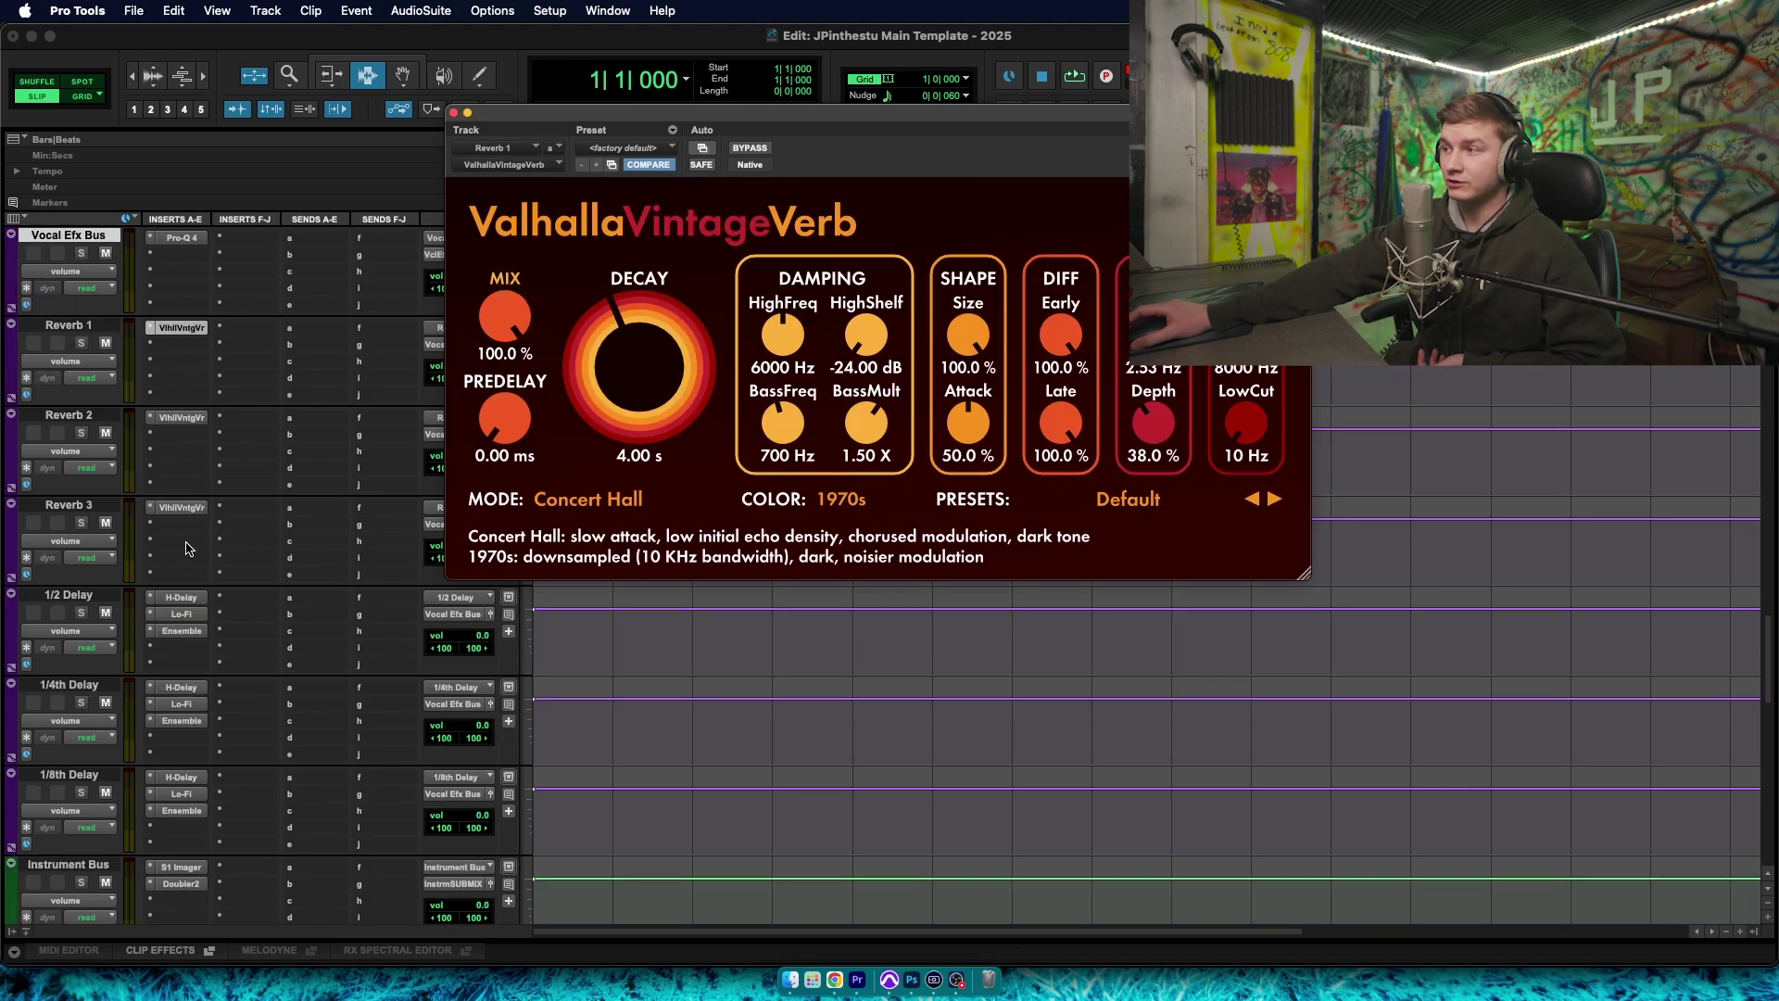
{"action": "scroll", "coordinate": [324, 496], "scroll_direction": "up", "scroll_amount": 2}
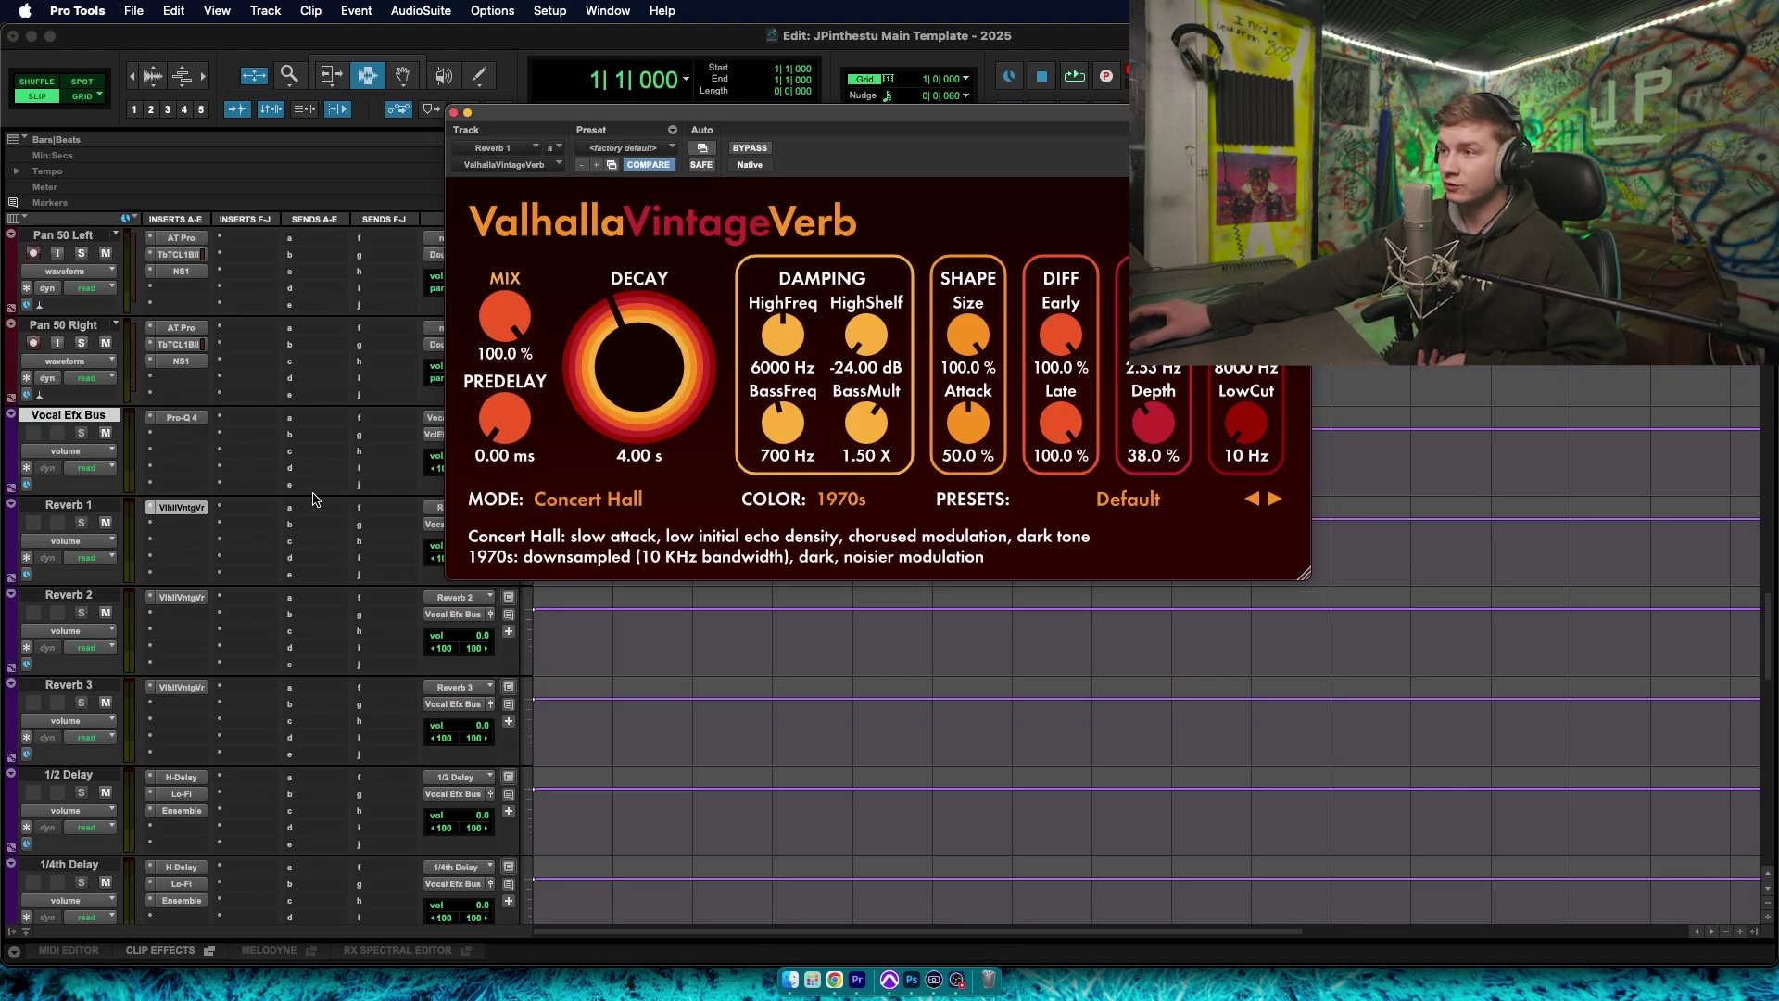
{"action": "left_click", "coordinate": [617, 500]}
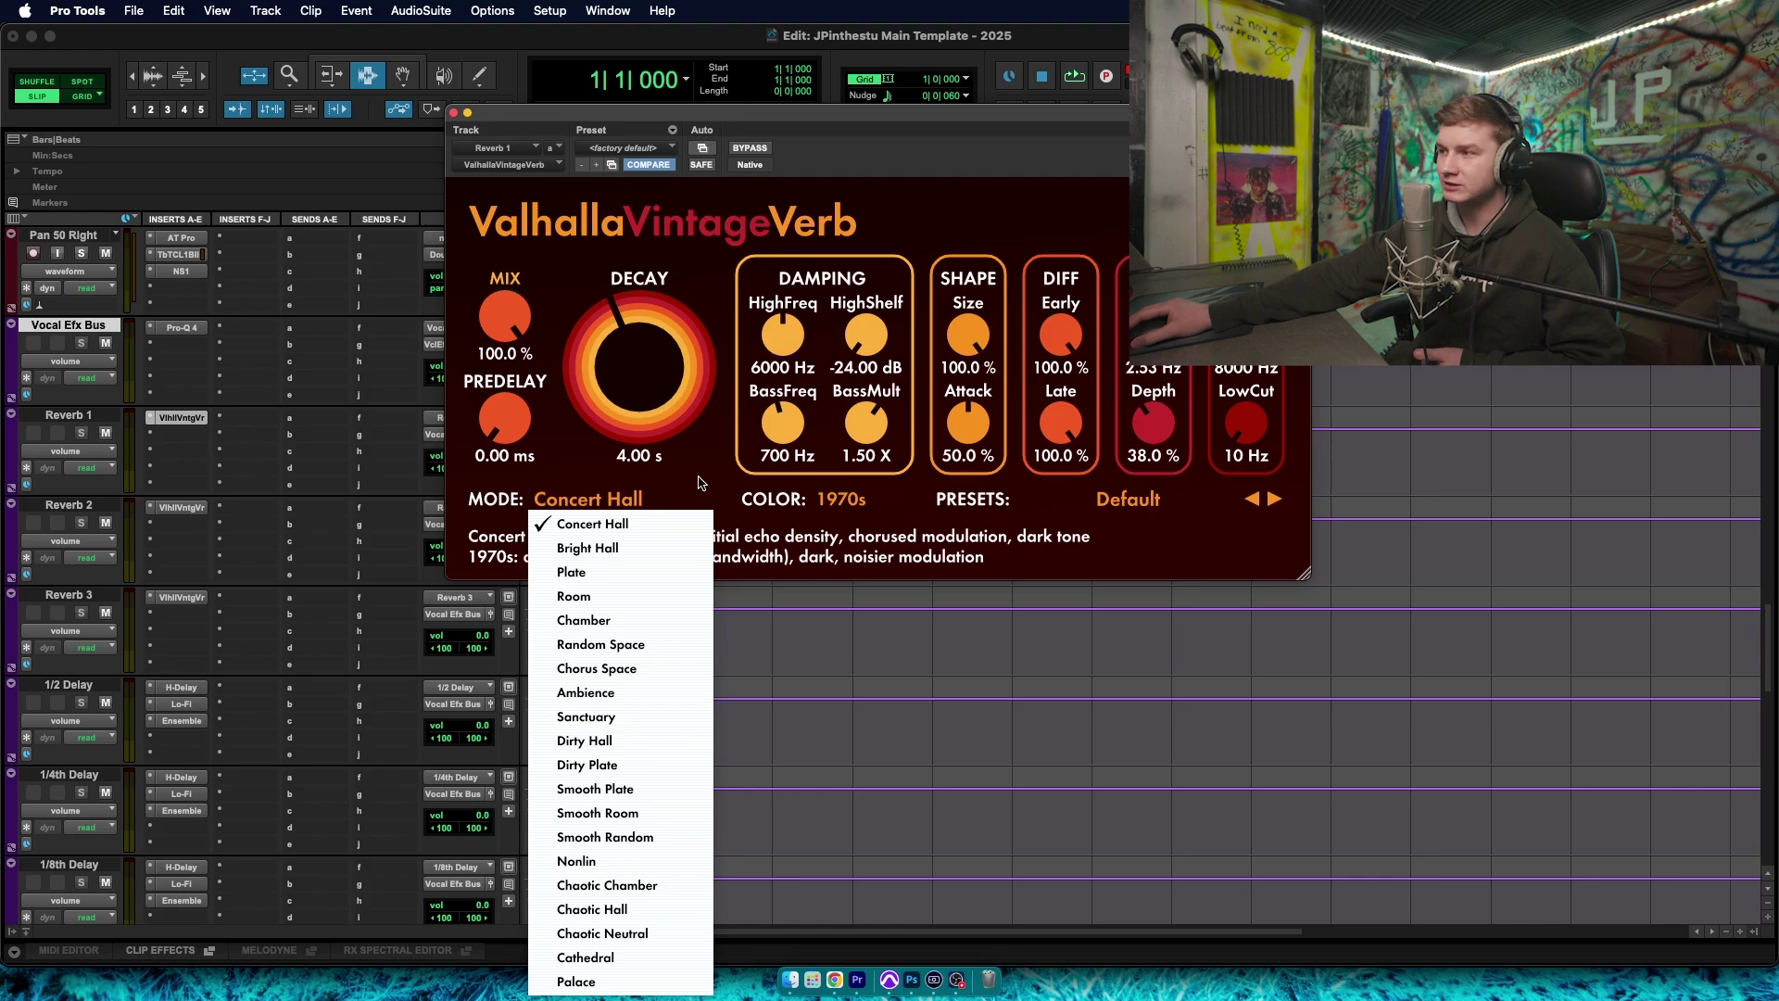
{"action": "left_click", "coordinate": [601, 492]}
Inspect the ValhallaVintageVerb inserts on the Reverb 3 and Reverb 2 tracks
{"action": "scroll", "coordinate": [222, 612], "scroll_direction": "down", "scroll_amount": 2}
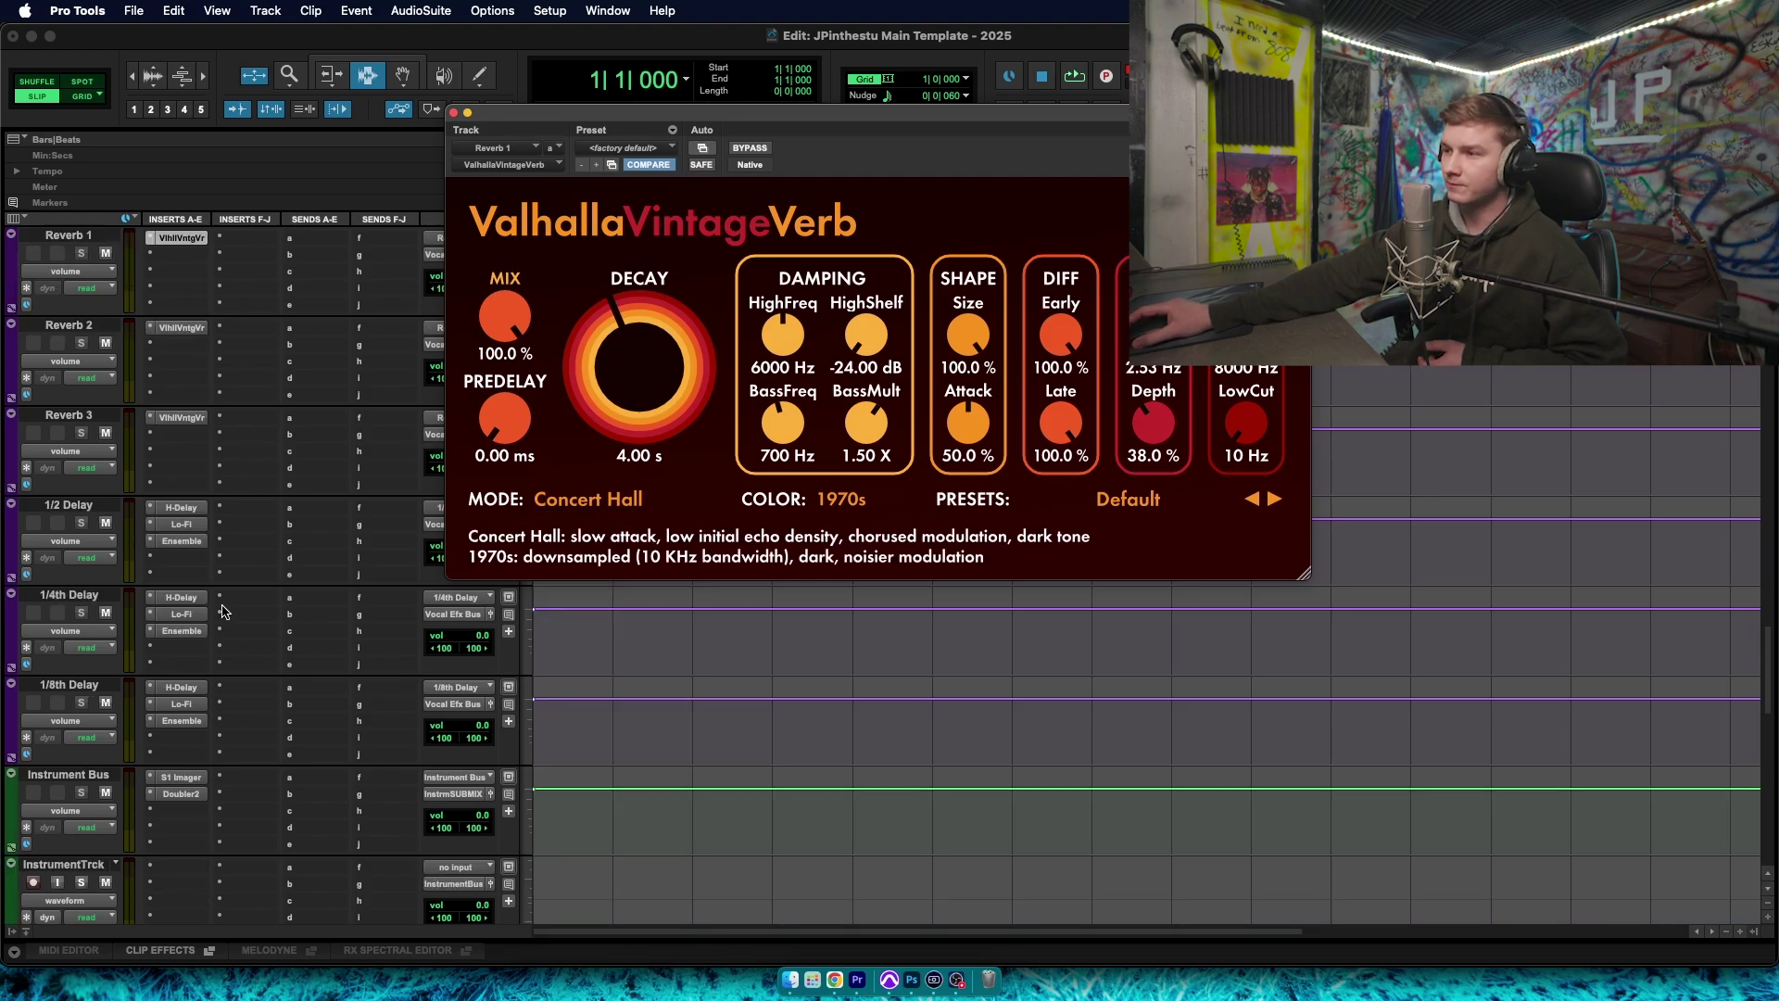
{"action": "left_click", "coordinate": [180, 419]}
{"action": "left_click", "coordinate": [191, 329]}
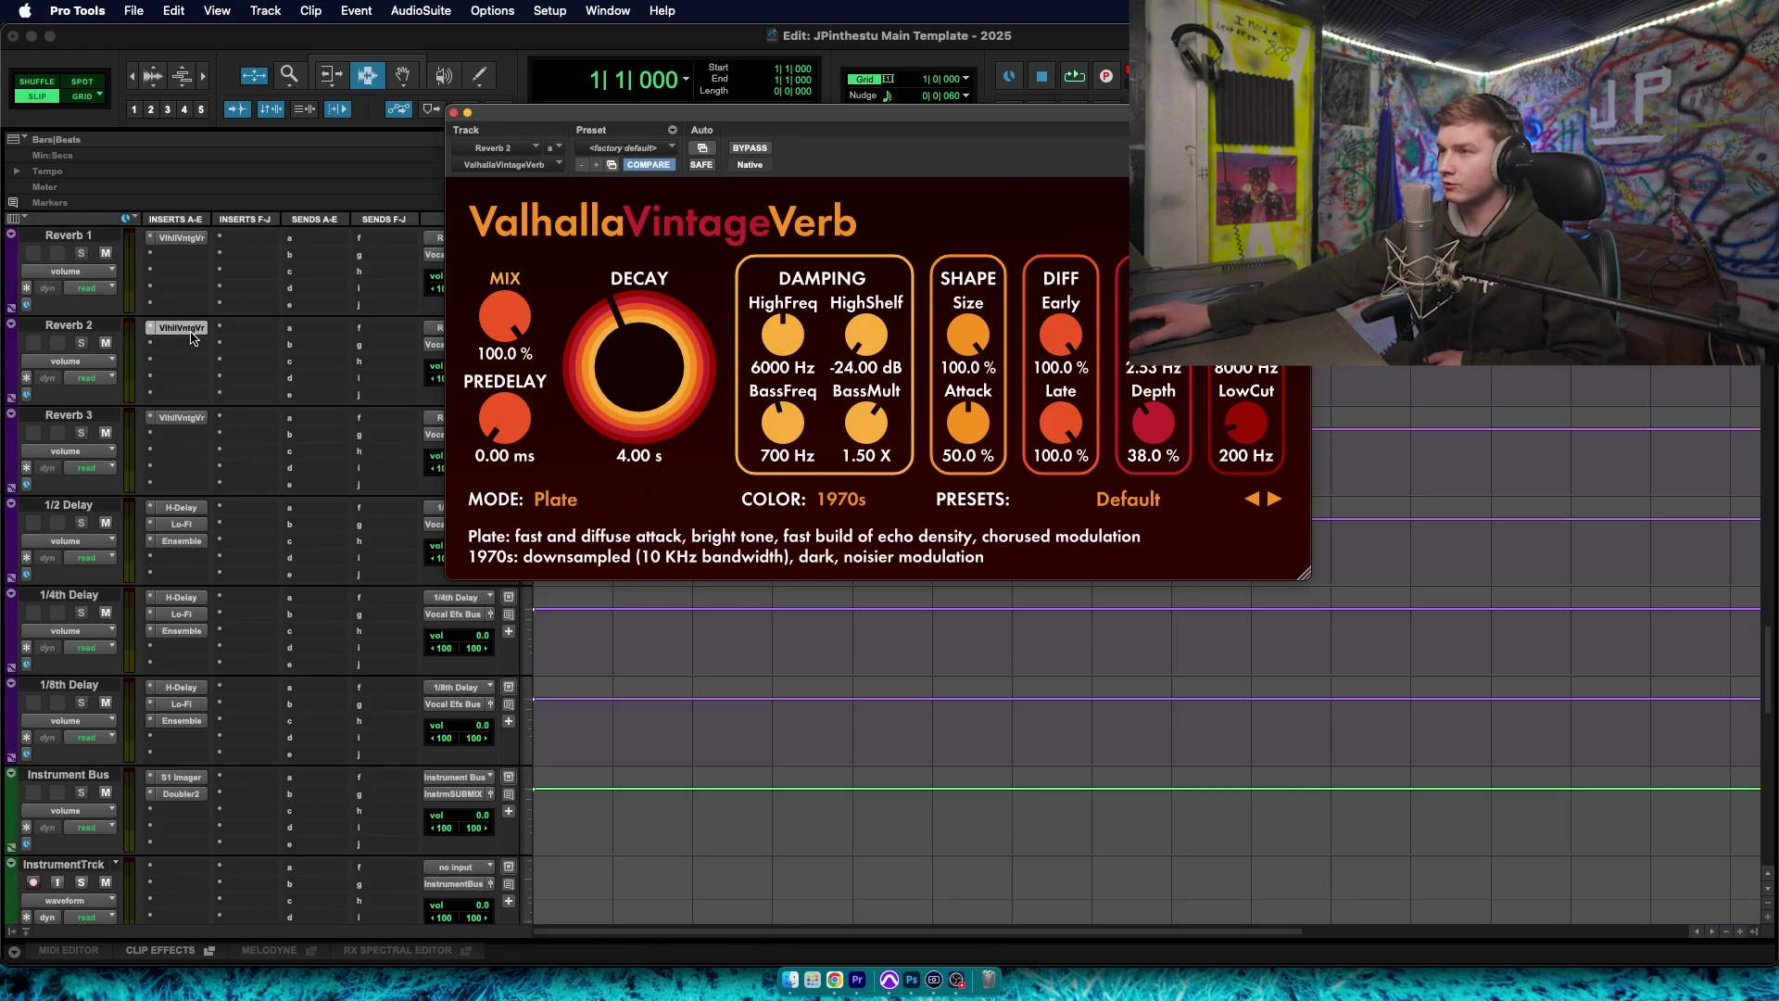
Inspect the H-Delay, Lo-Fi and Ensemble inserts on the 1/2 Delay track, including the H-Delay's filter, analog and feedback controls
{"action": "scroll", "coordinate": [202, 445], "scroll_direction": "up", "scroll_amount": 1}
{"action": "scroll", "coordinate": [194, 434], "scroll_direction": "down", "scroll_amount": 1}
{"action": "left_click", "coordinate": [180, 507]}
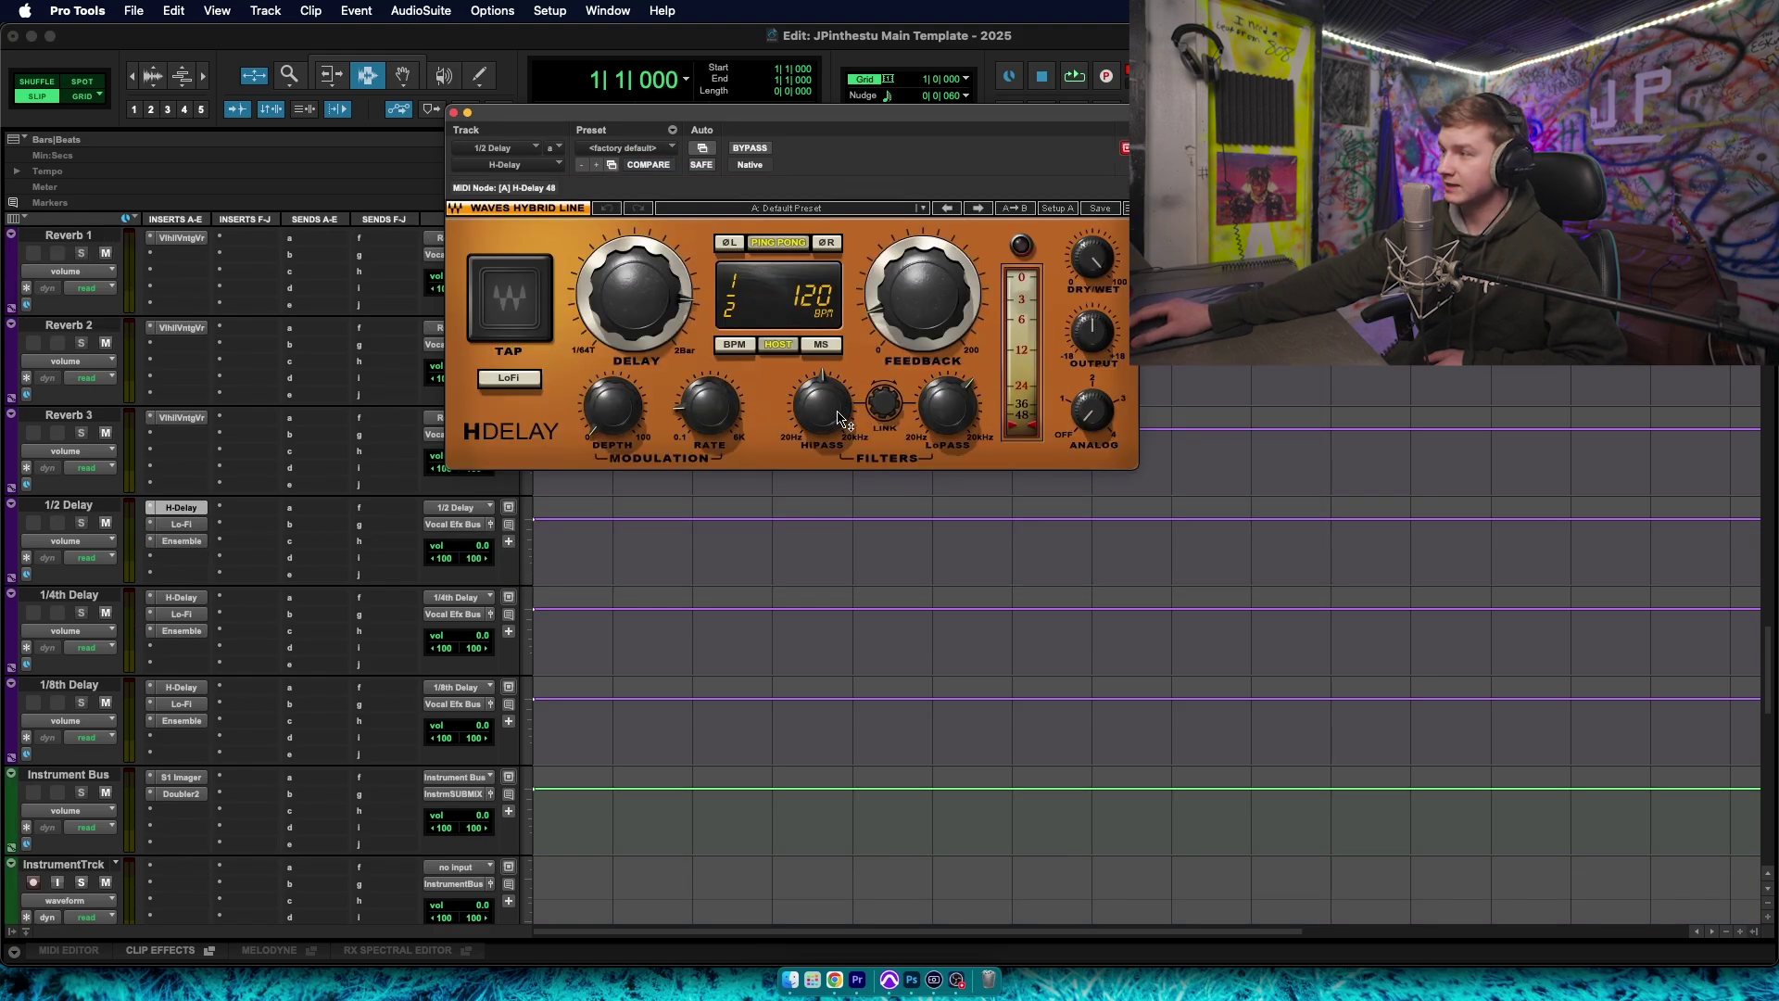
{"action": "mouse_move", "coordinate": [947, 408]}
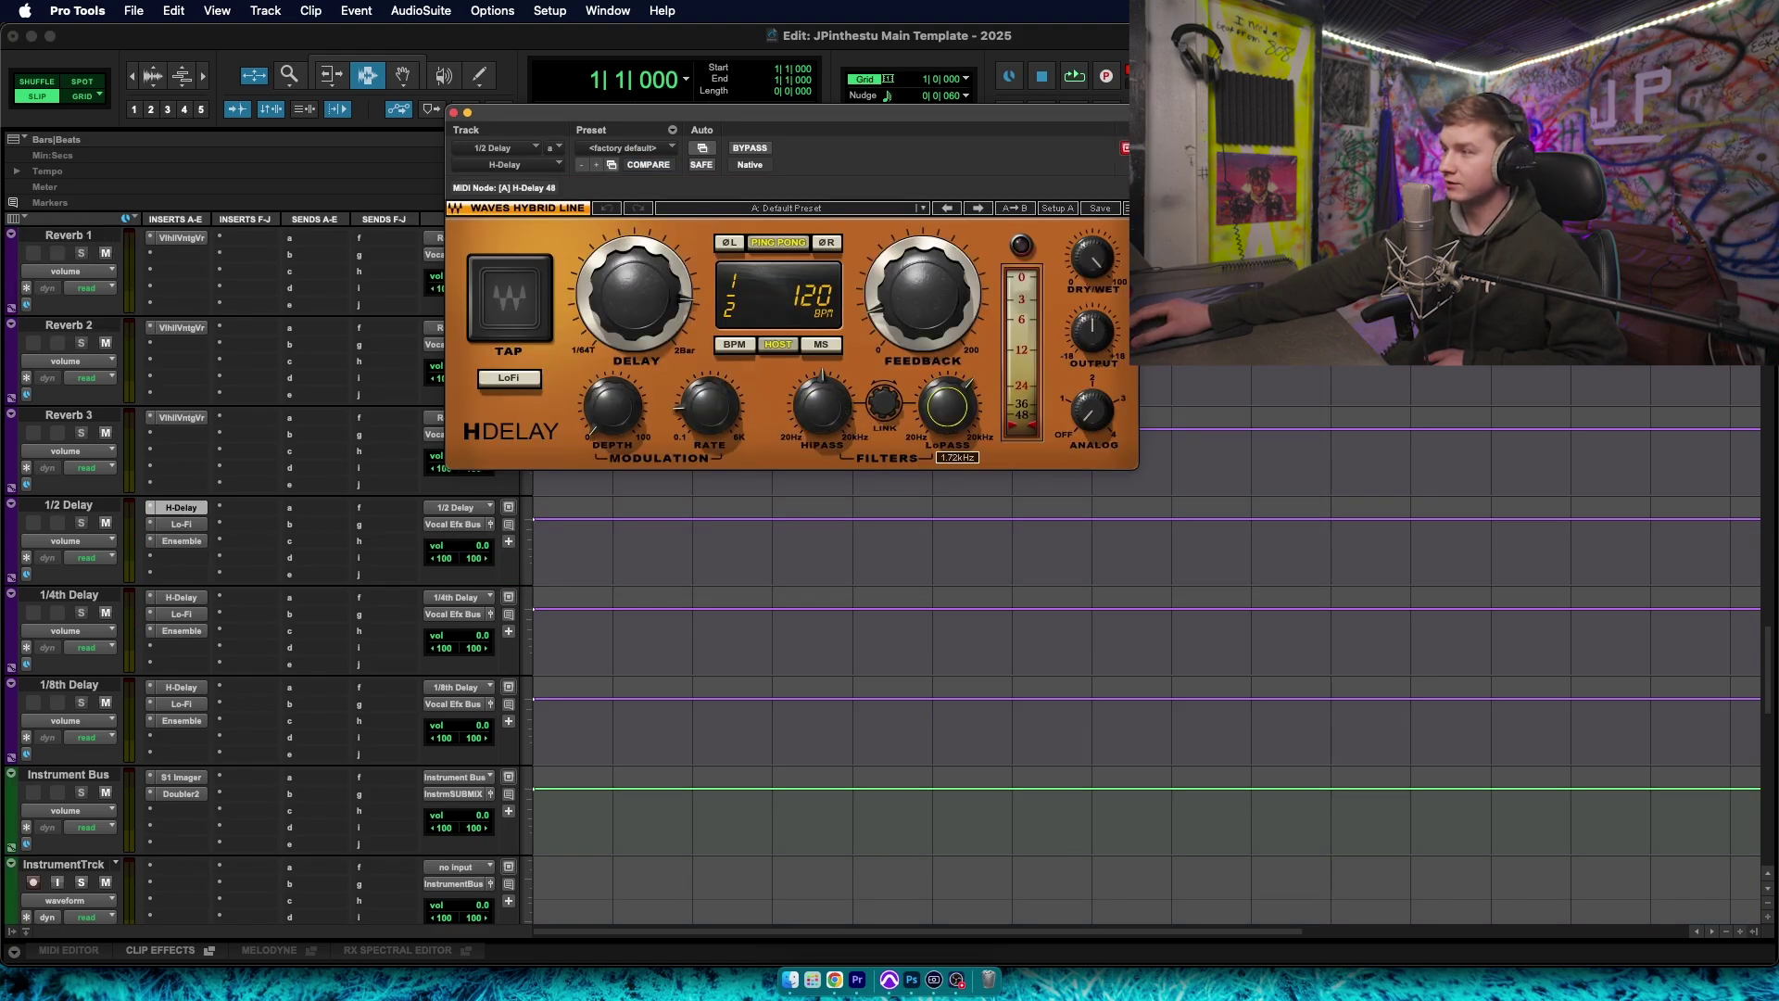
{"action": "mouse_move", "coordinate": [710, 407]}
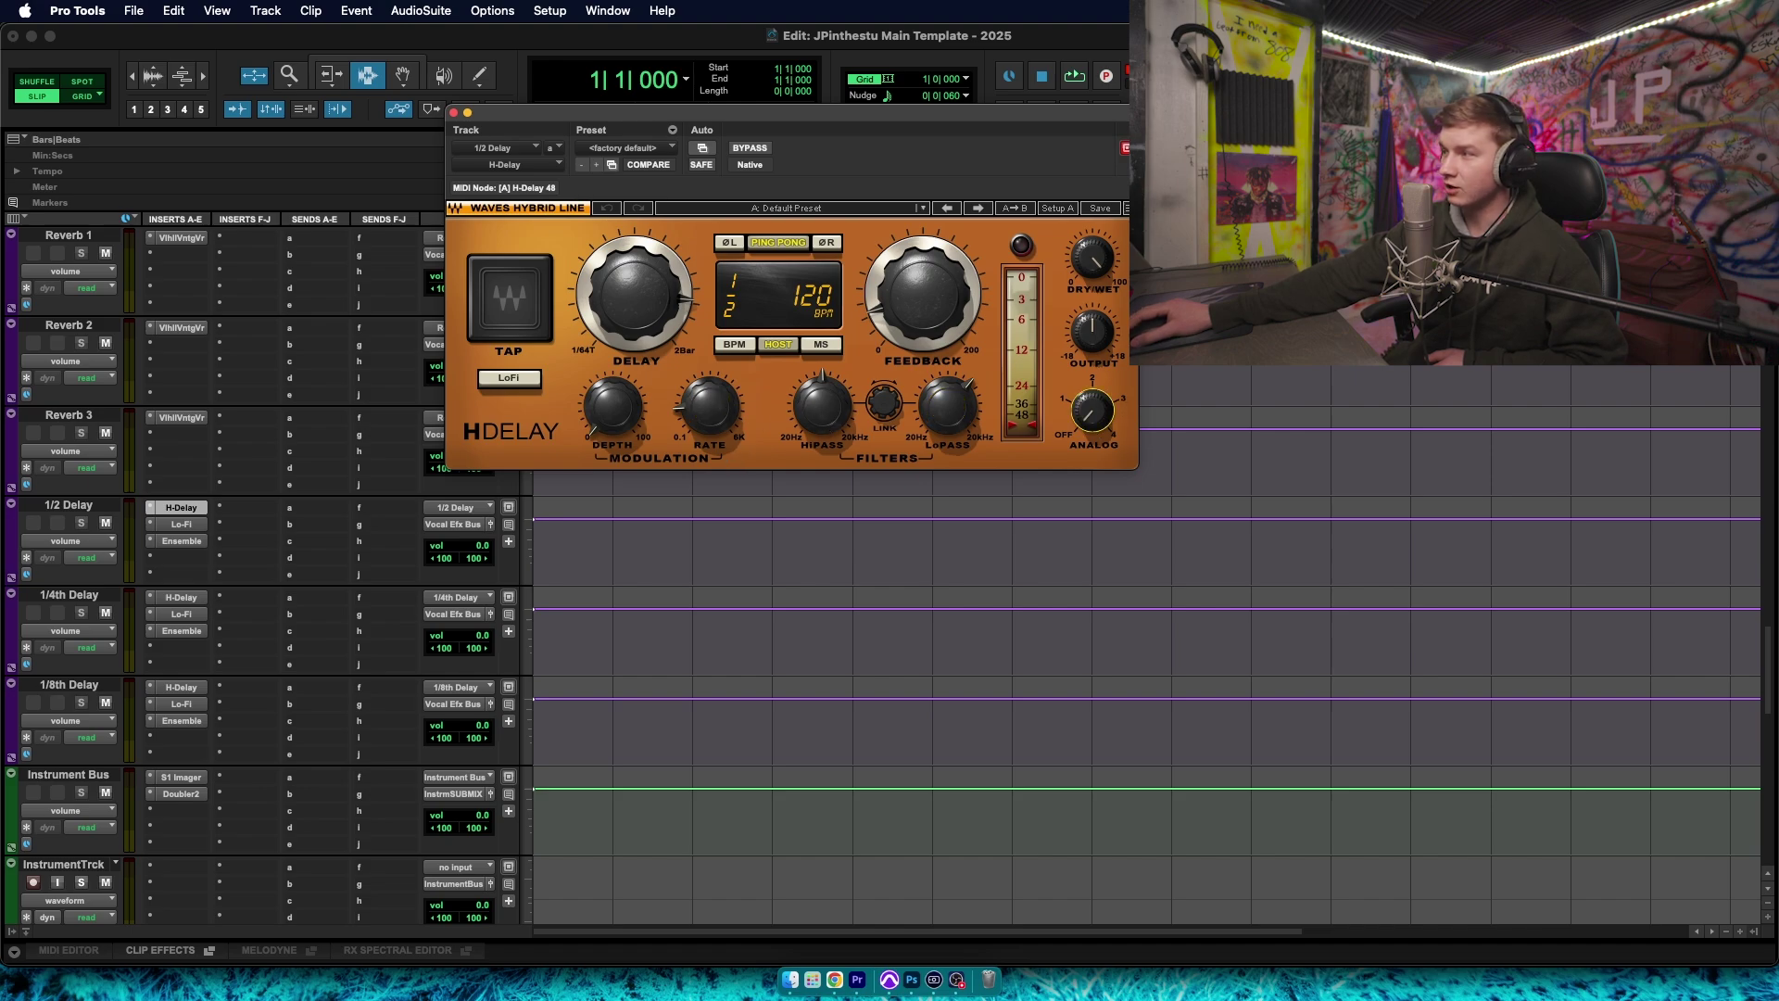
{"action": "left_click", "coordinate": [1092, 409]}
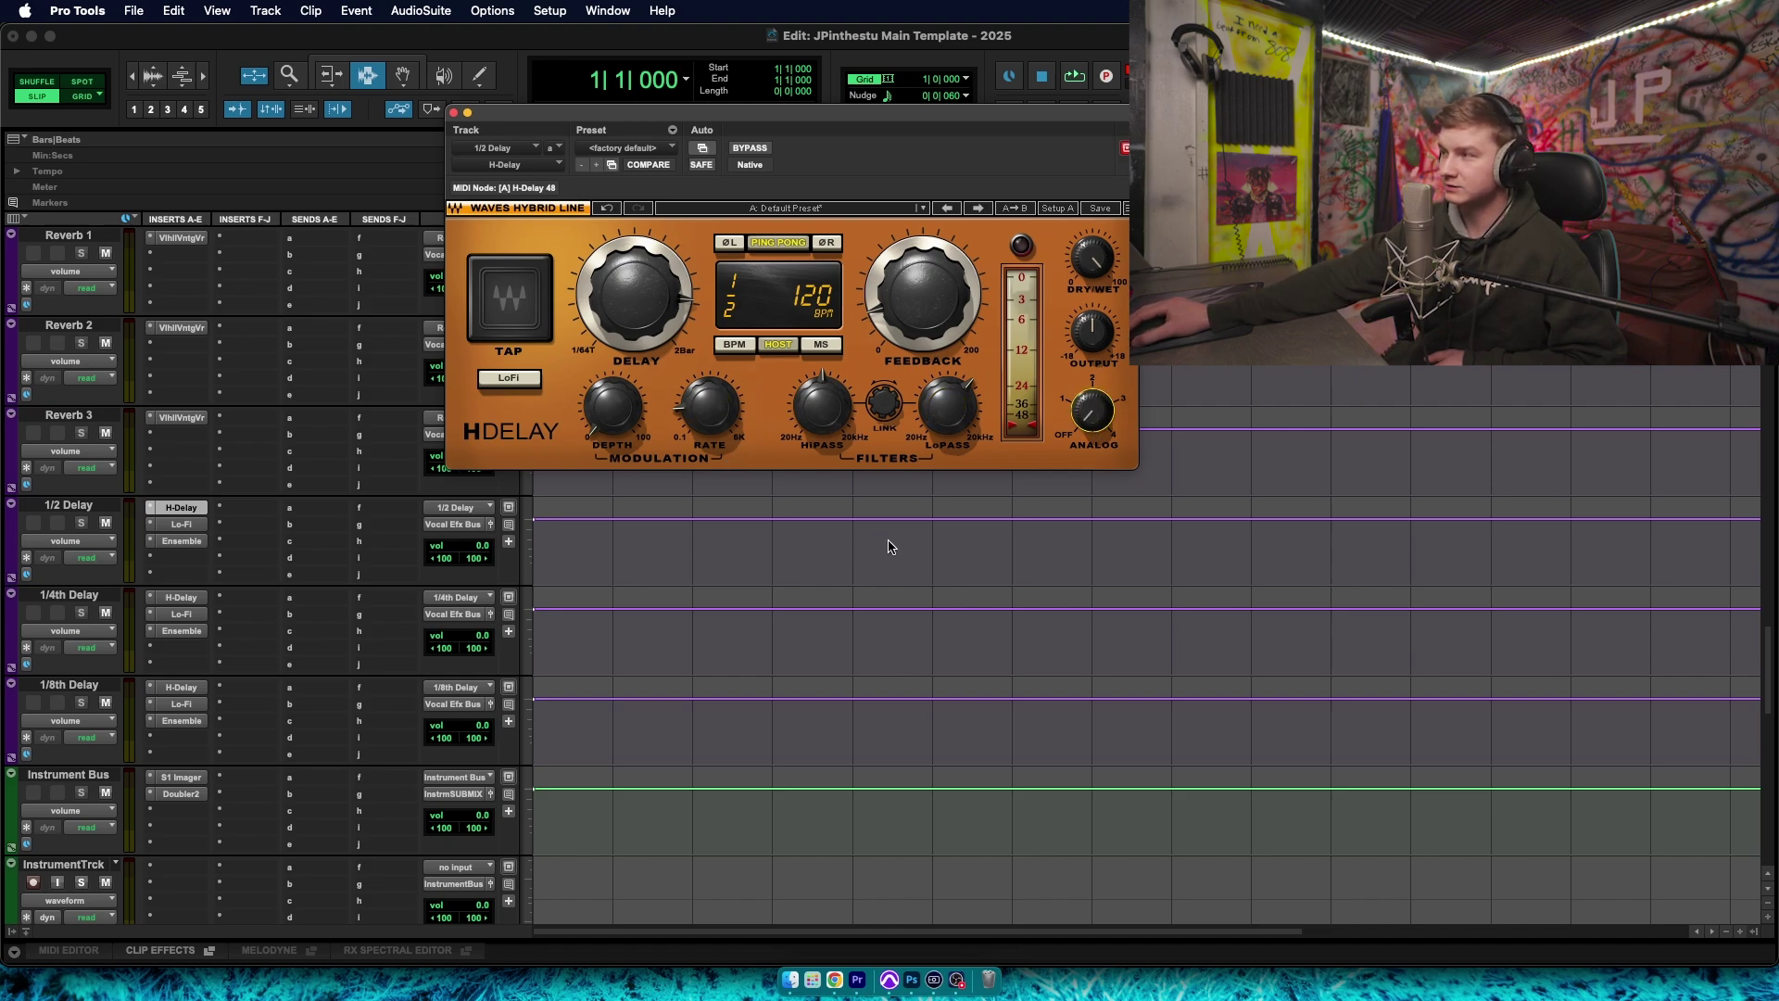
{"action": "left_click", "coordinate": [923, 295]}
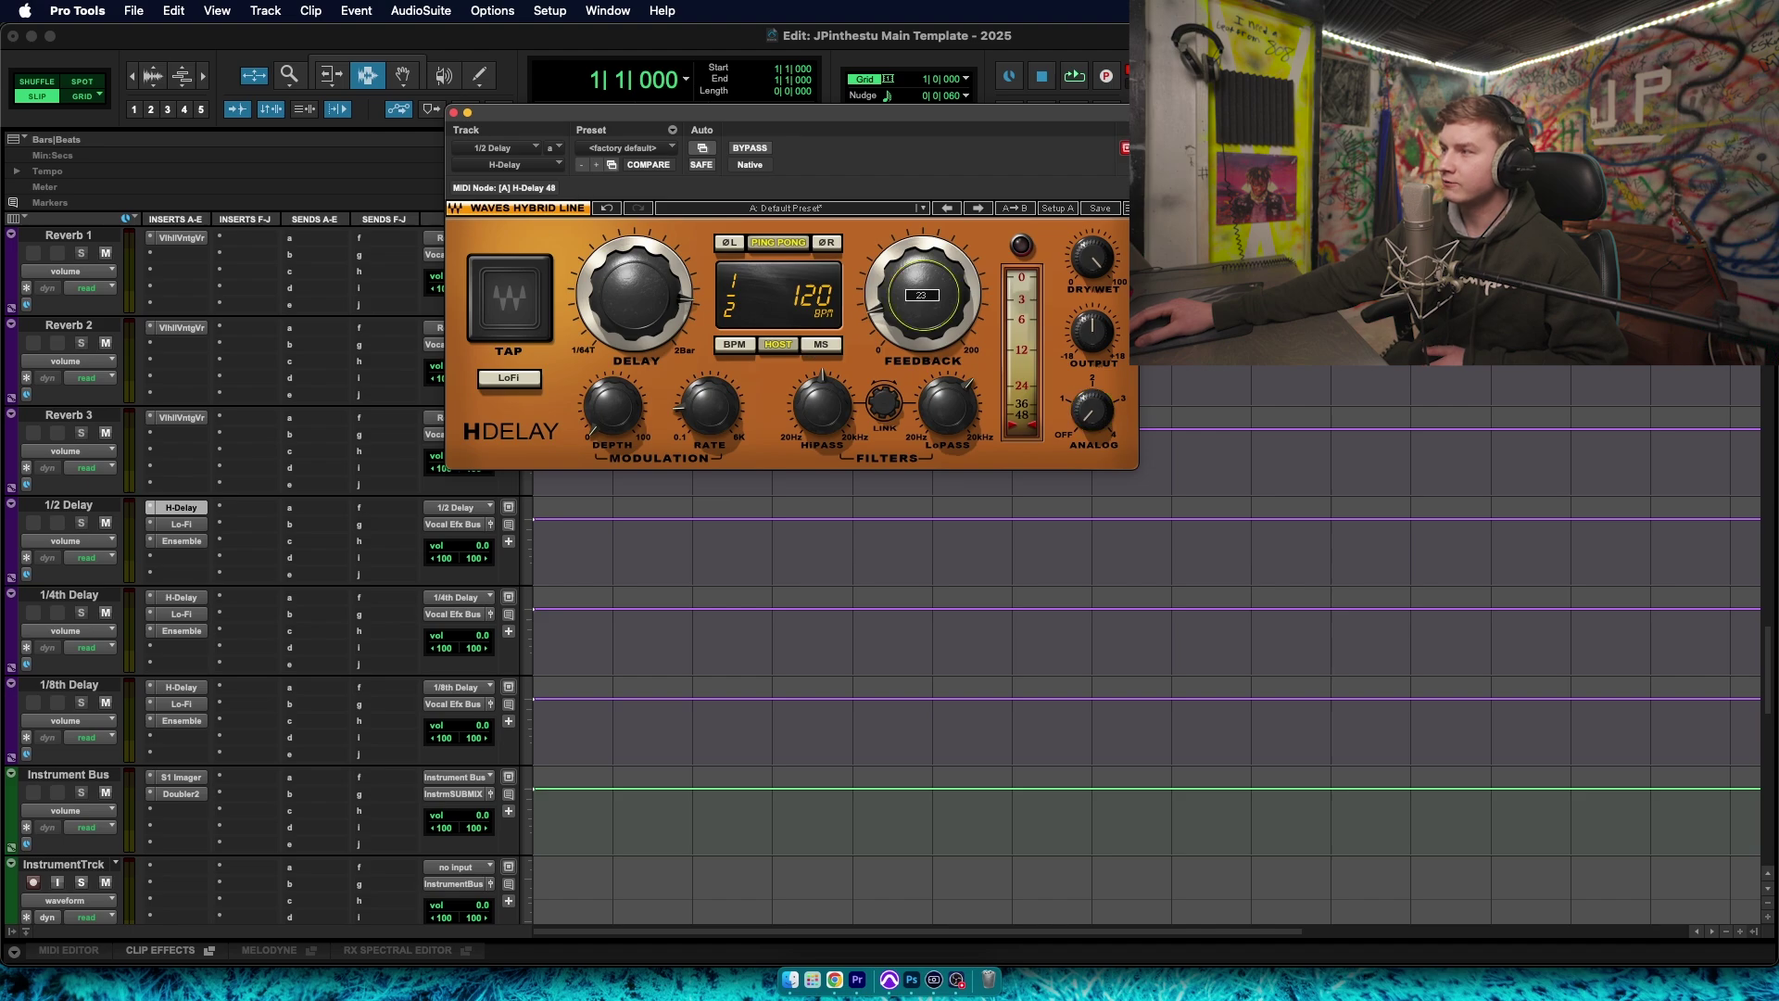
{"action": "left_click", "coordinate": [166, 526]}
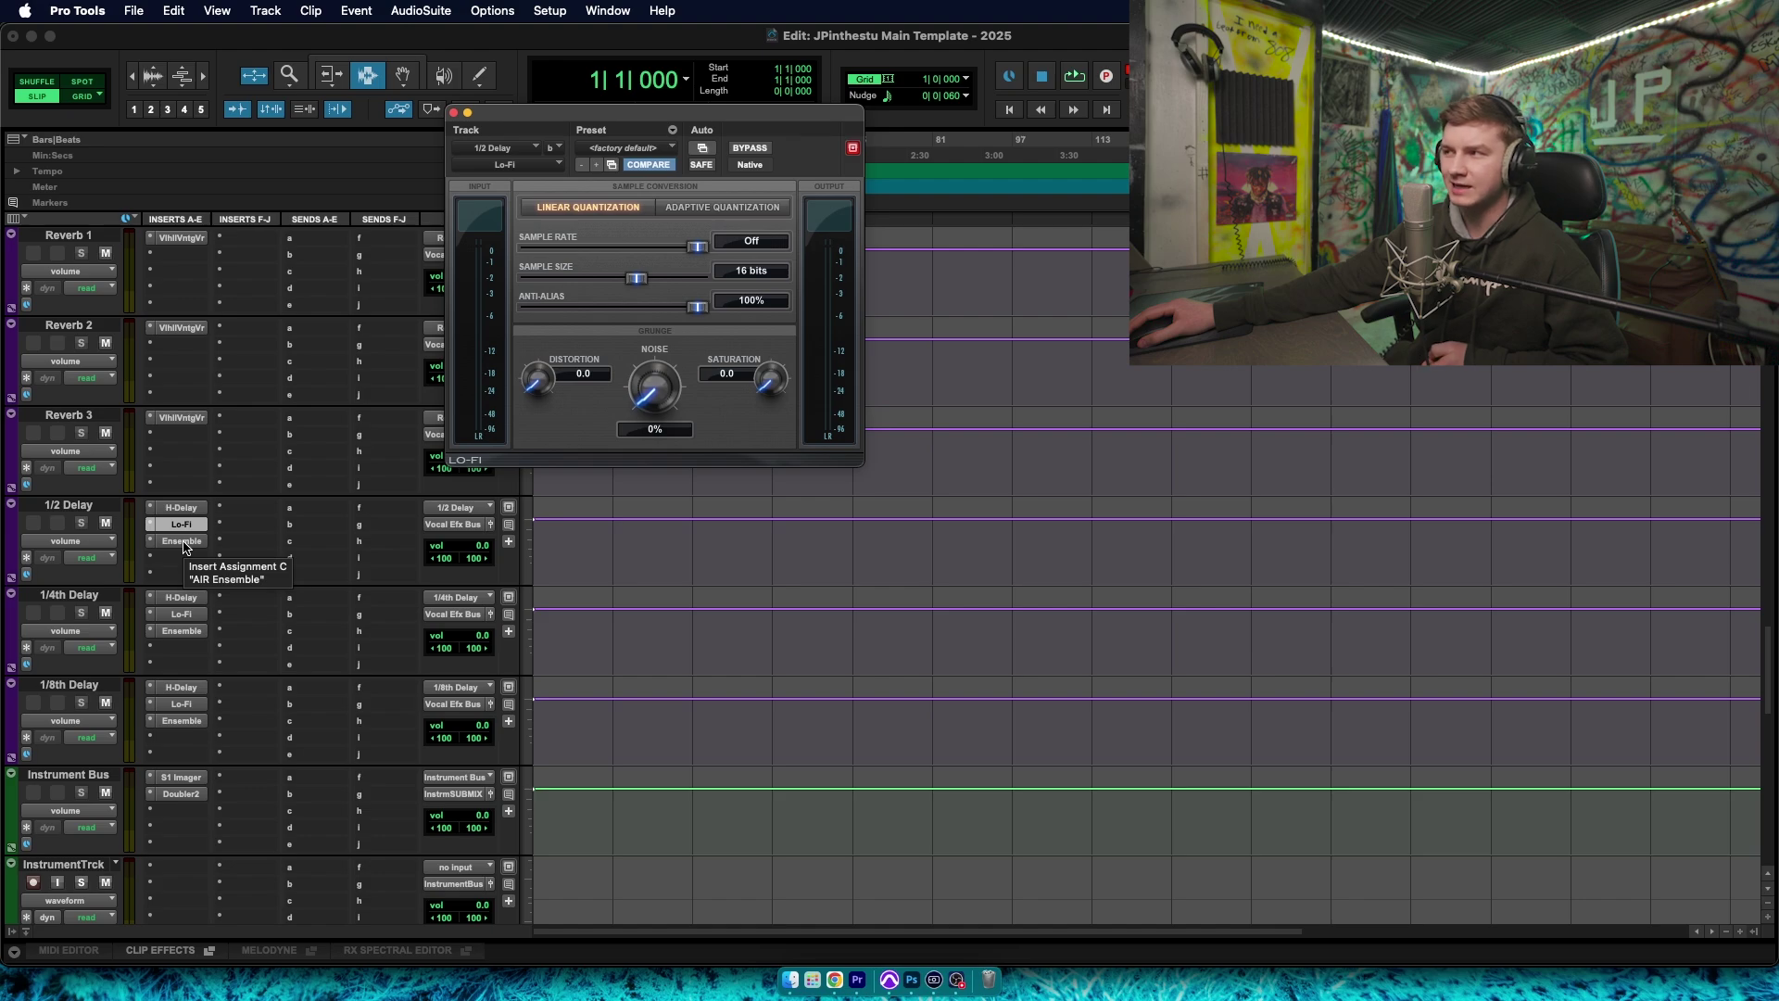
{"action": "left_click", "coordinate": [181, 541]}
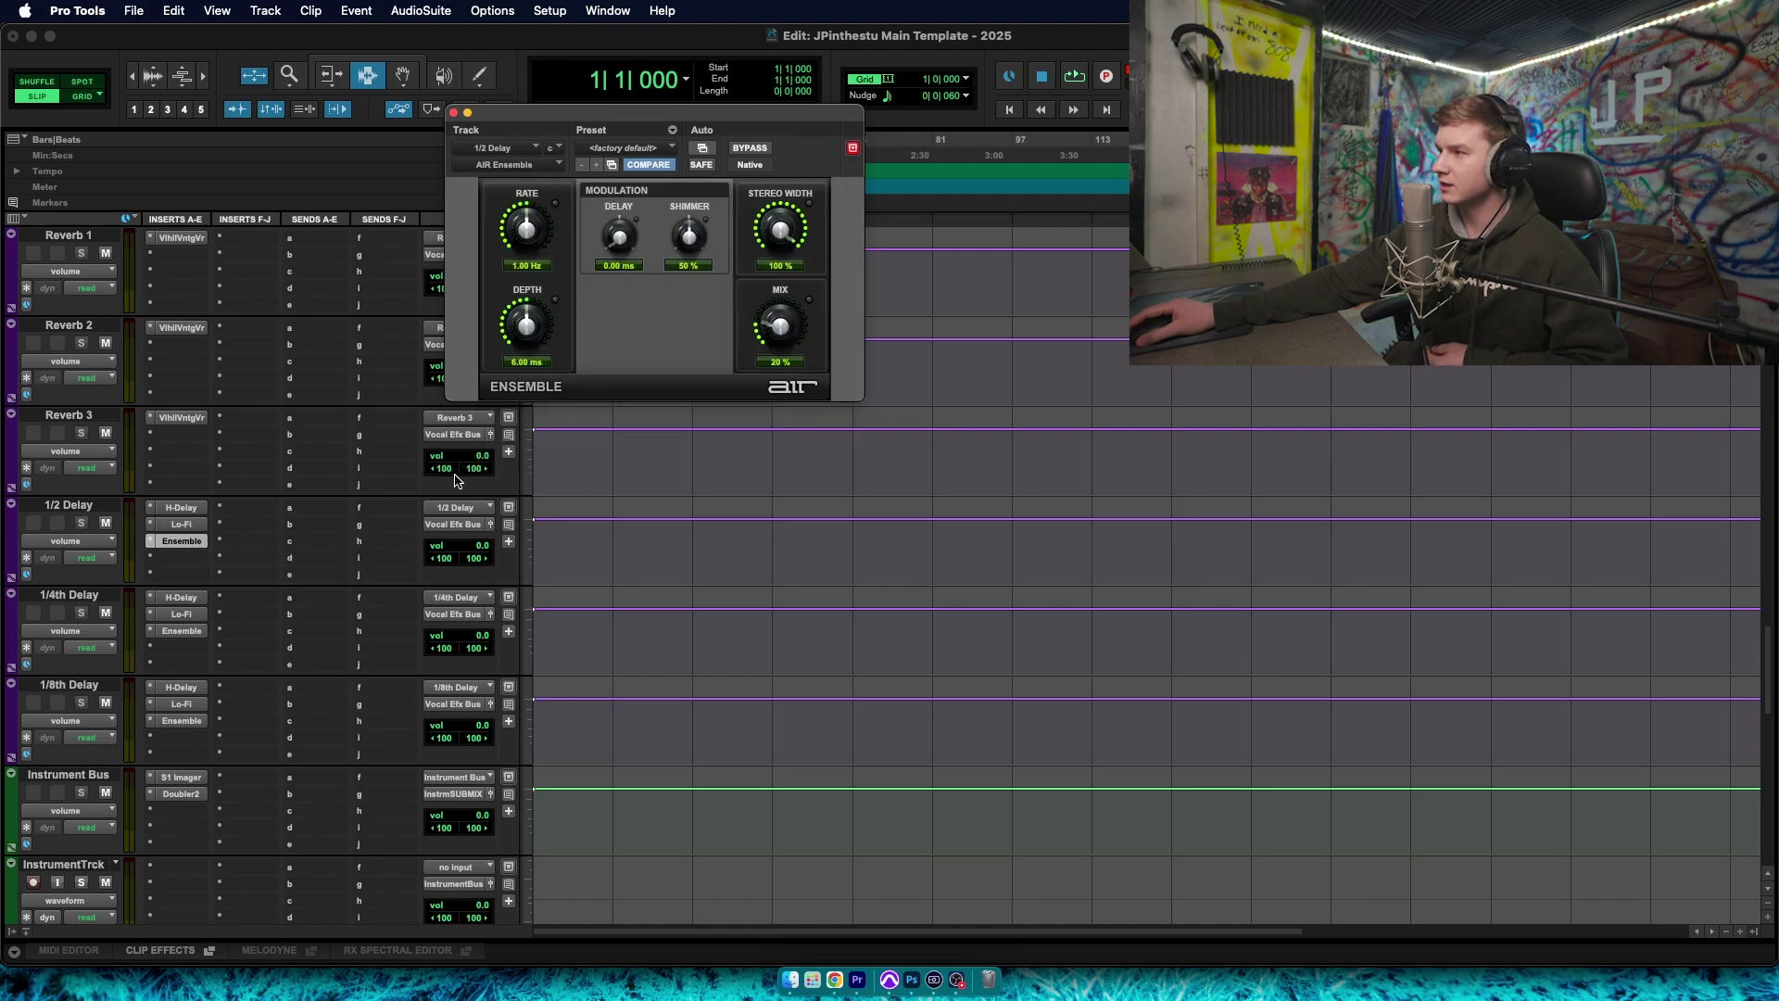
Select the Instrument Bus and inspect its S1 Imager and Doubler2 inserts
{"action": "scroll", "coordinate": [194, 602], "scroll_direction": "down", "scroll_amount": 4}
{"action": "left_click", "coordinate": [181, 596]}
{"action": "left_click", "coordinate": [87, 601]}
{"action": "scroll", "coordinate": [87, 603], "scroll_direction": "down", "scroll_amount": 4}
{"action": "left_click", "coordinate": [181, 433]}
{"action": "left_click", "coordinate": [183, 420]}
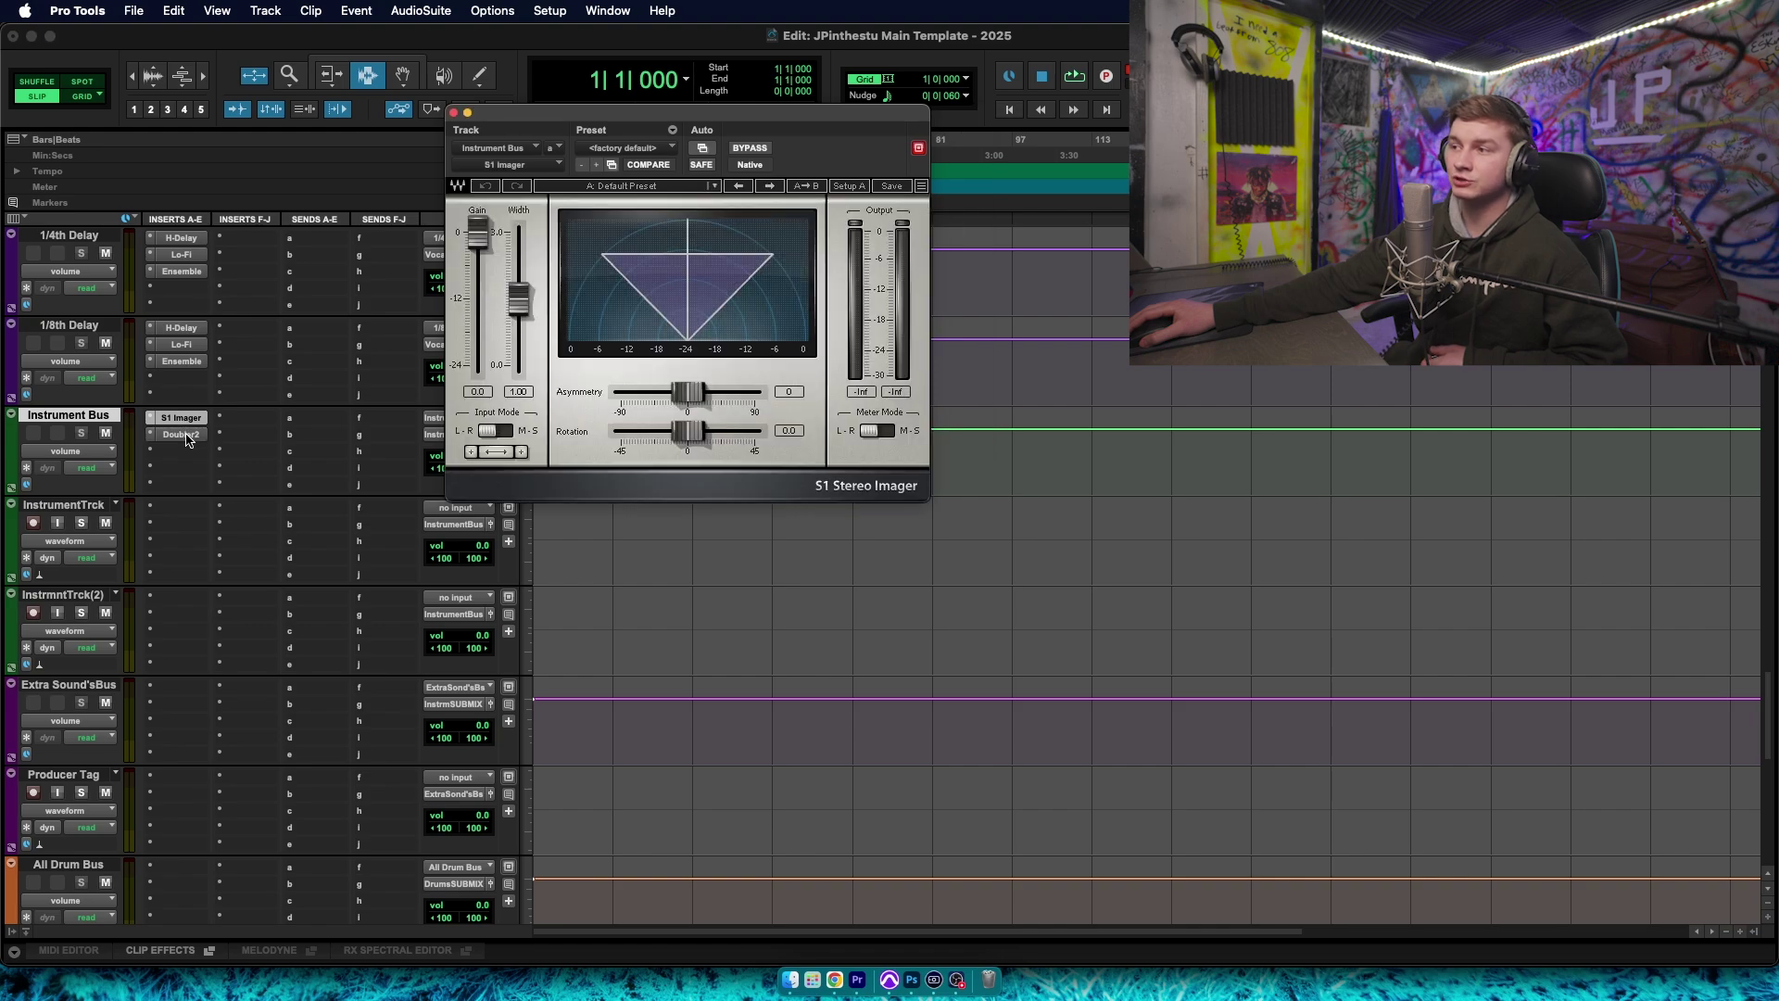
{"action": "left_click", "coordinate": [183, 434]}
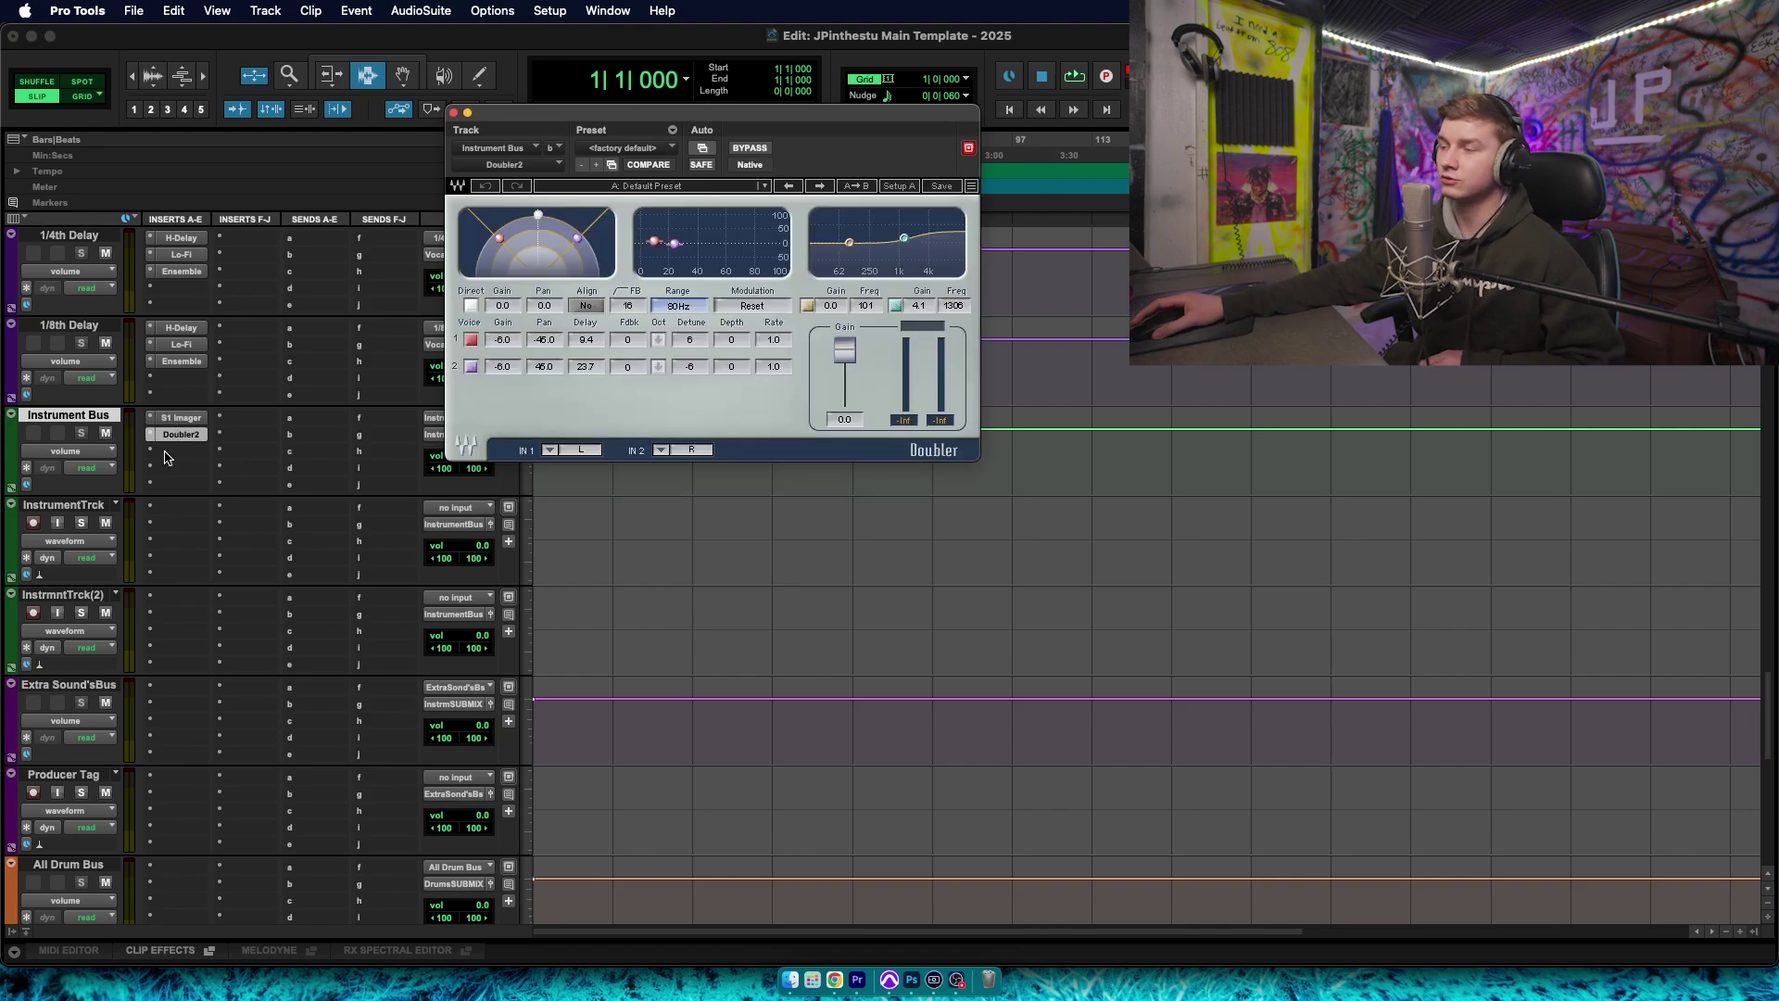
Select the Extra Sound'sBus track and close the open Doubler plug-in window
{"action": "scroll", "coordinate": [158, 542], "scroll_direction": "down", "scroll_amount": 4}
{"action": "left_click", "coordinate": [68, 504]}
{"action": "scroll", "coordinate": [388, 440], "scroll_direction": "down", "scroll_amount": 6}
{"action": "left_click", "coordinate": [454, 113]}
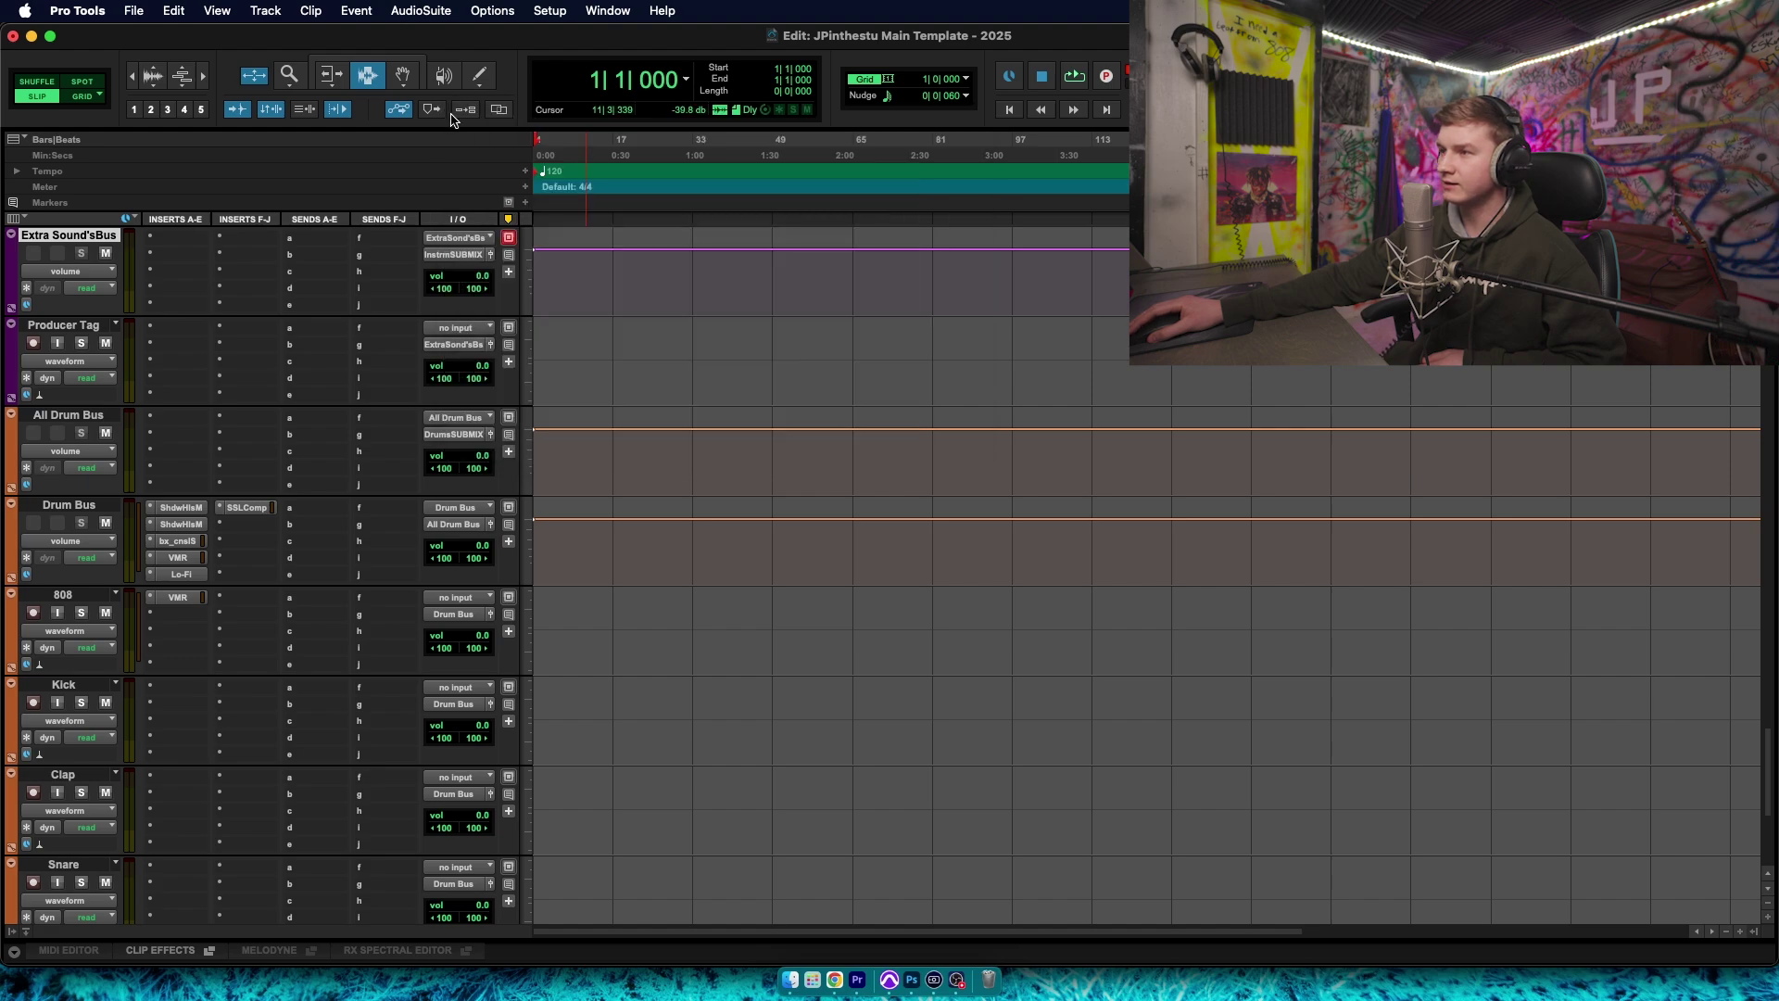
Select the Drum Bus and inspect its Shadow Hills Mastering Compressor, bx_console SSL 4000 G and Virtual Mix Rack inserts
{"action": "scroll", "coordinate": [74, 359], "scroll_direction": "down", "scroll_amount": 4}
{"action": "left_click", "coordinate": [76, 327]}
{"action": "left_click", "coordinate": [182, 329]}
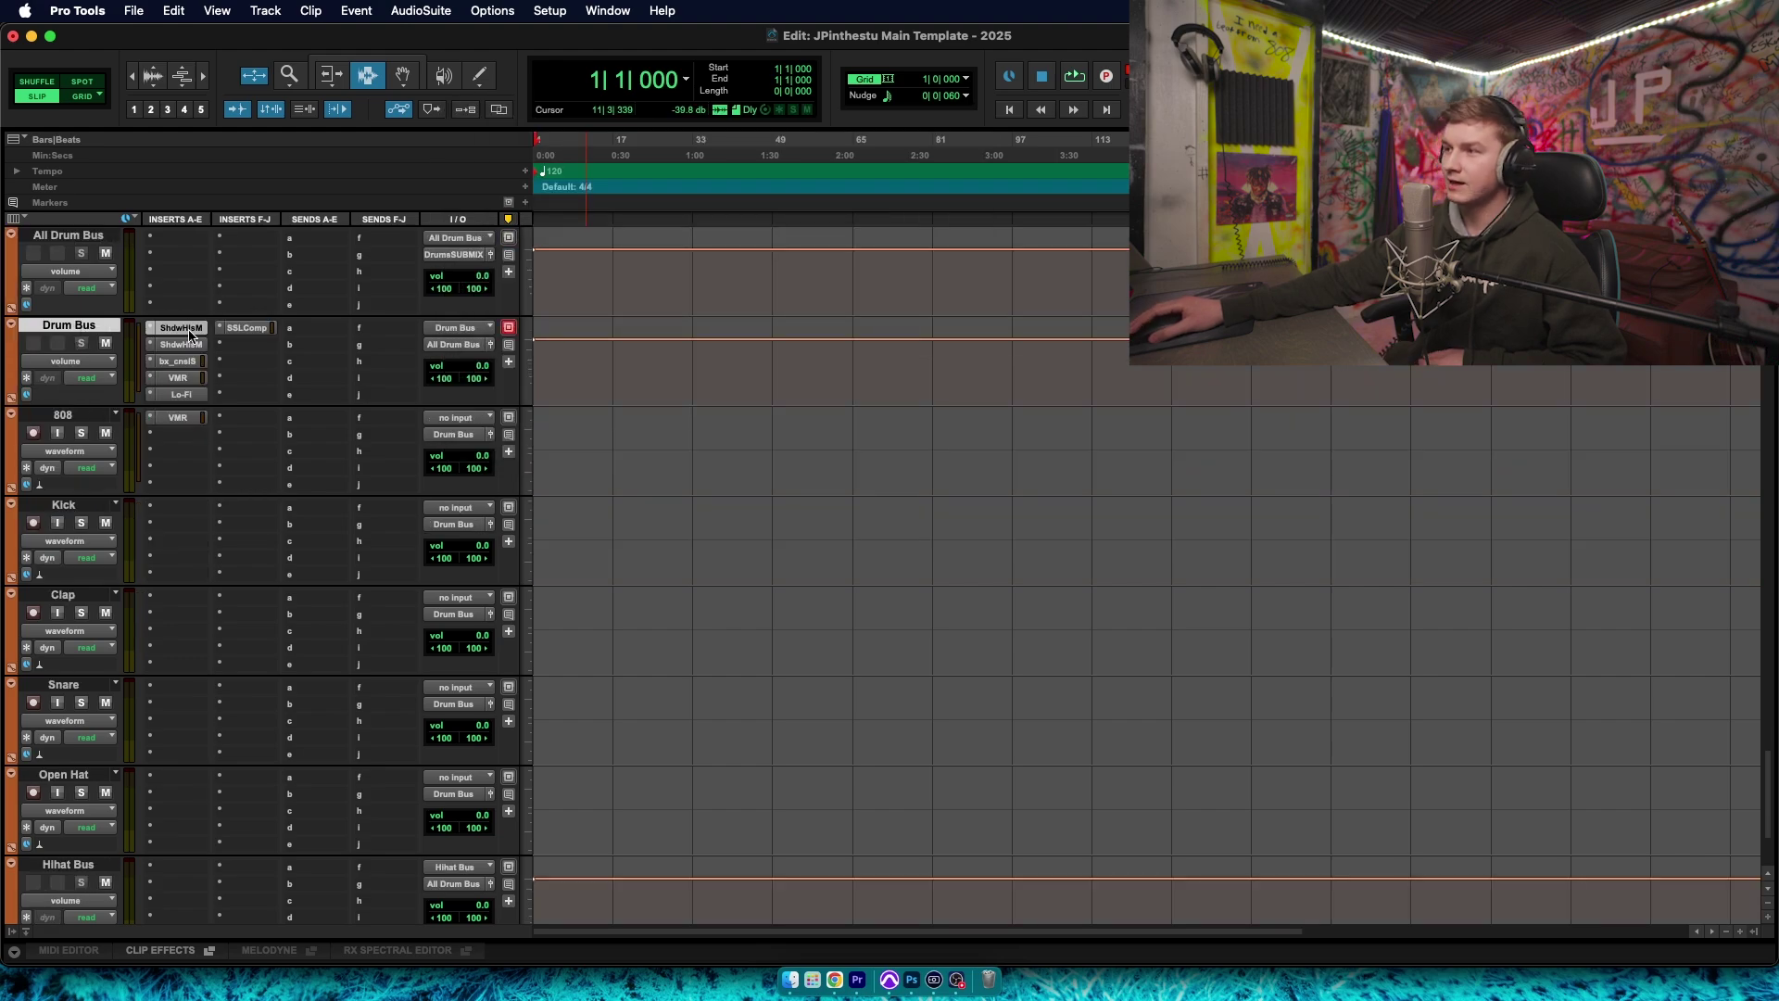
{"action": "left_click", "coordinate": [190, 345]}
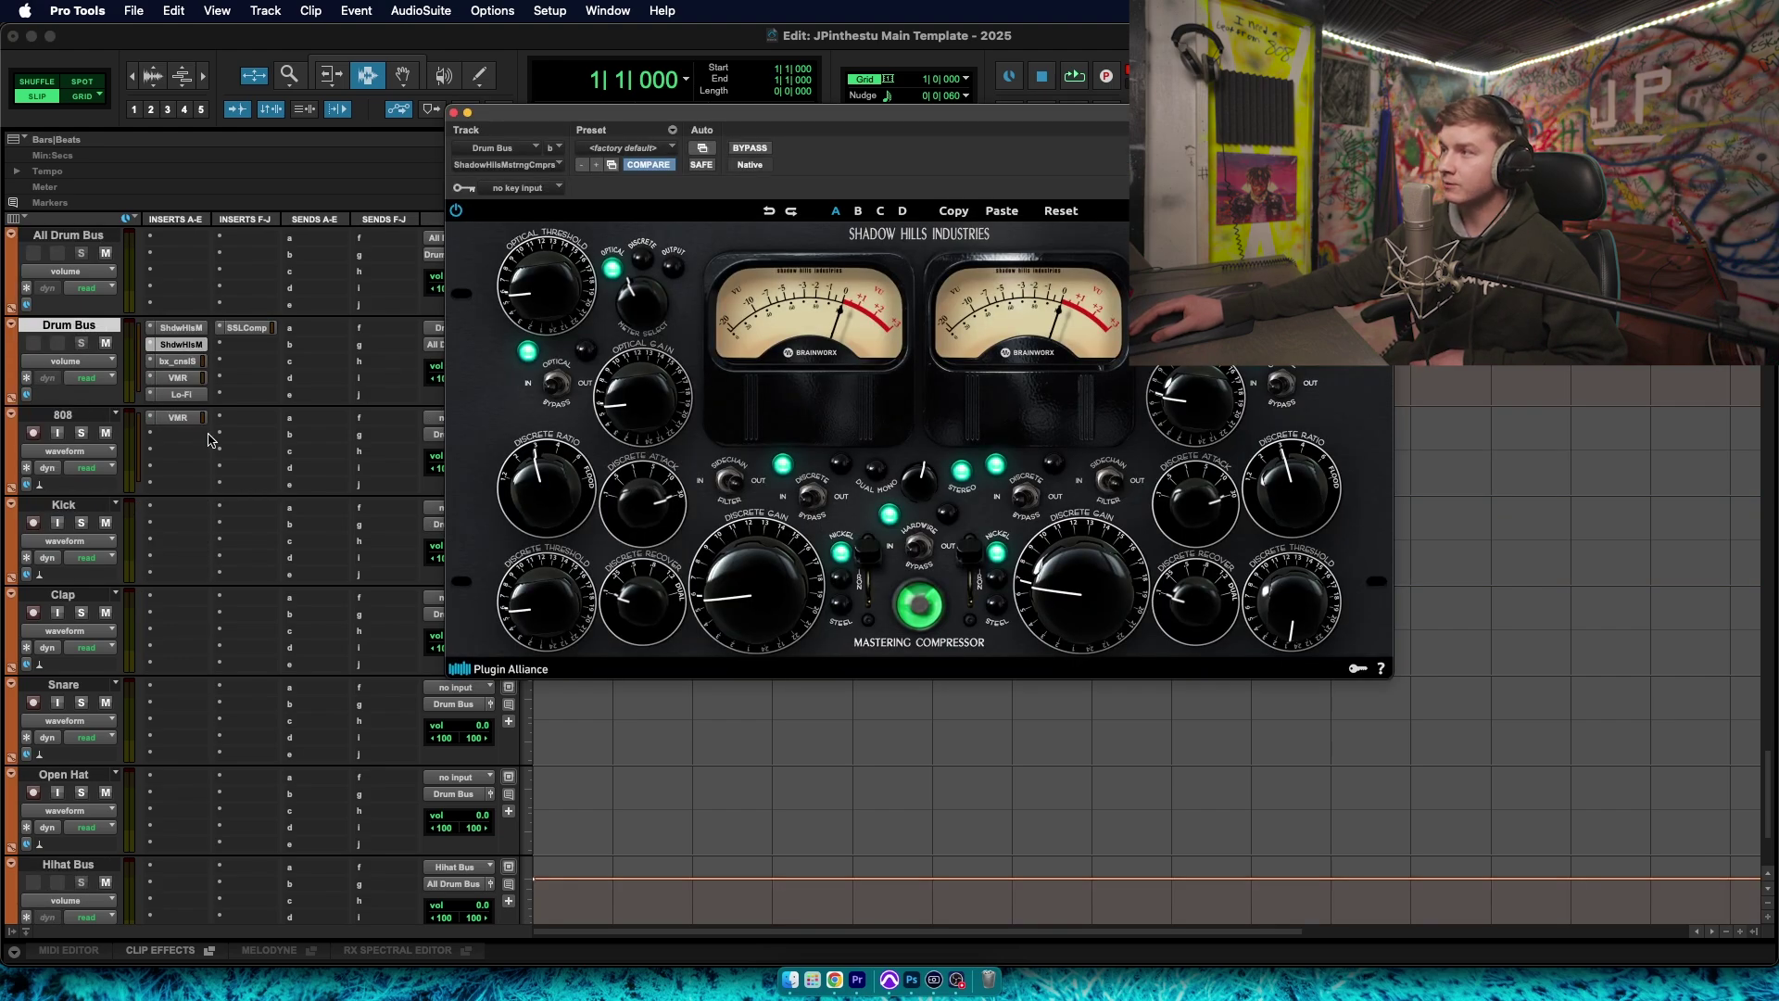
{"action": "left_click", "coordinate": [179, 363]}
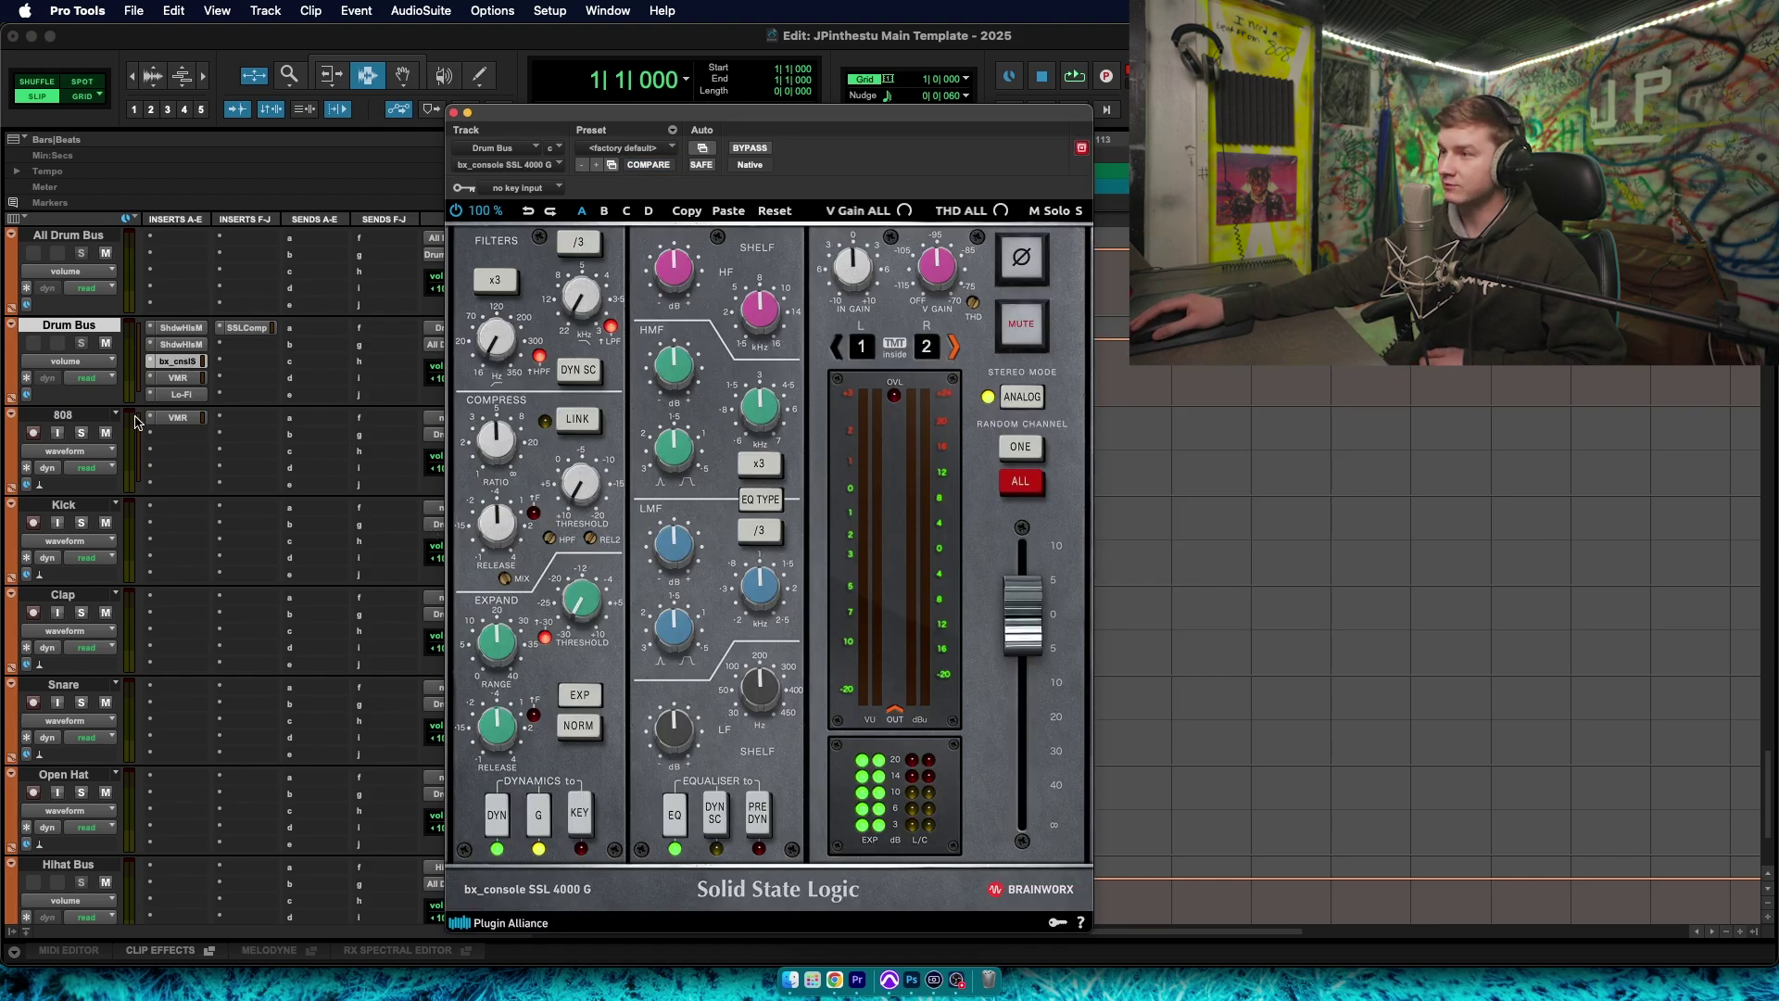
{"action": "left_click", "coordinate": [188, 380]}
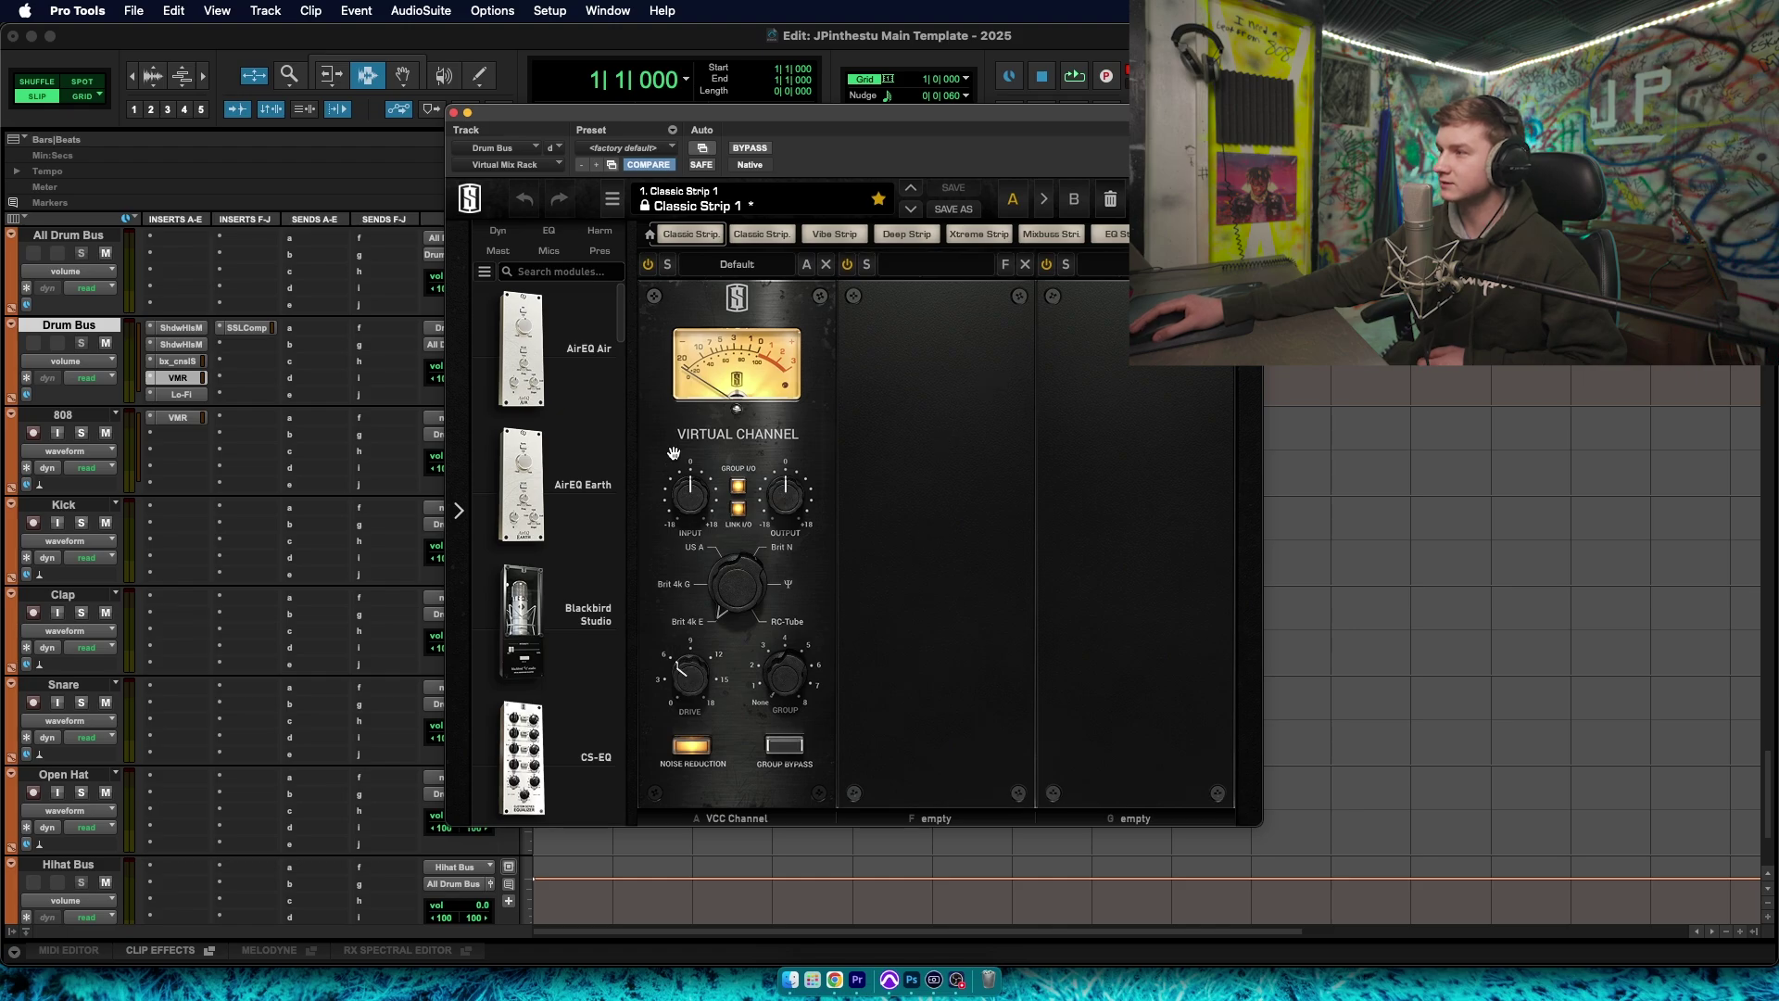
Browse the preamp, EQ, harmonics and dynamics module categories in the Drum Bus's Virtual Mix Rack, and close the plug-in window
{"action": "left_click", "coordinate": [602, 250]}
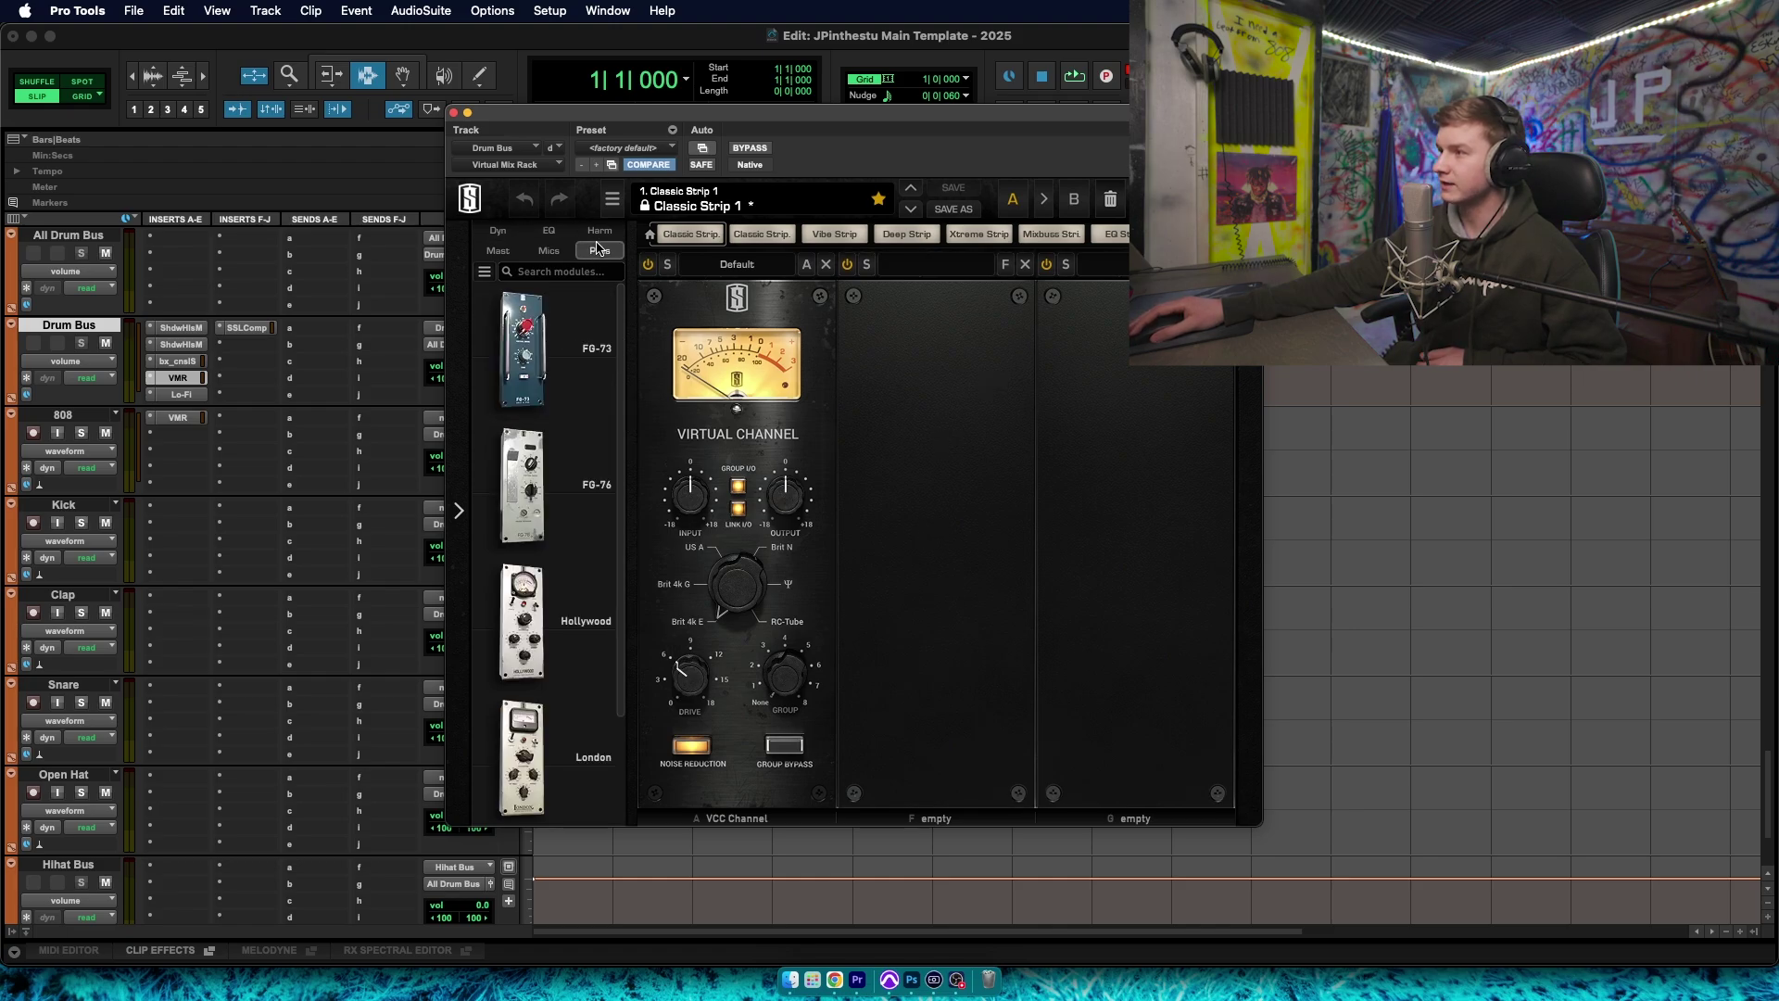
{"action": "scroll", "coordinate": [561, 505], "scroll_direction": "down", "scroll_amount": 4}
{"action": "scroll", "coordinate": [560, 504], "scroll_direction": "up", "scroll_amount": 3}
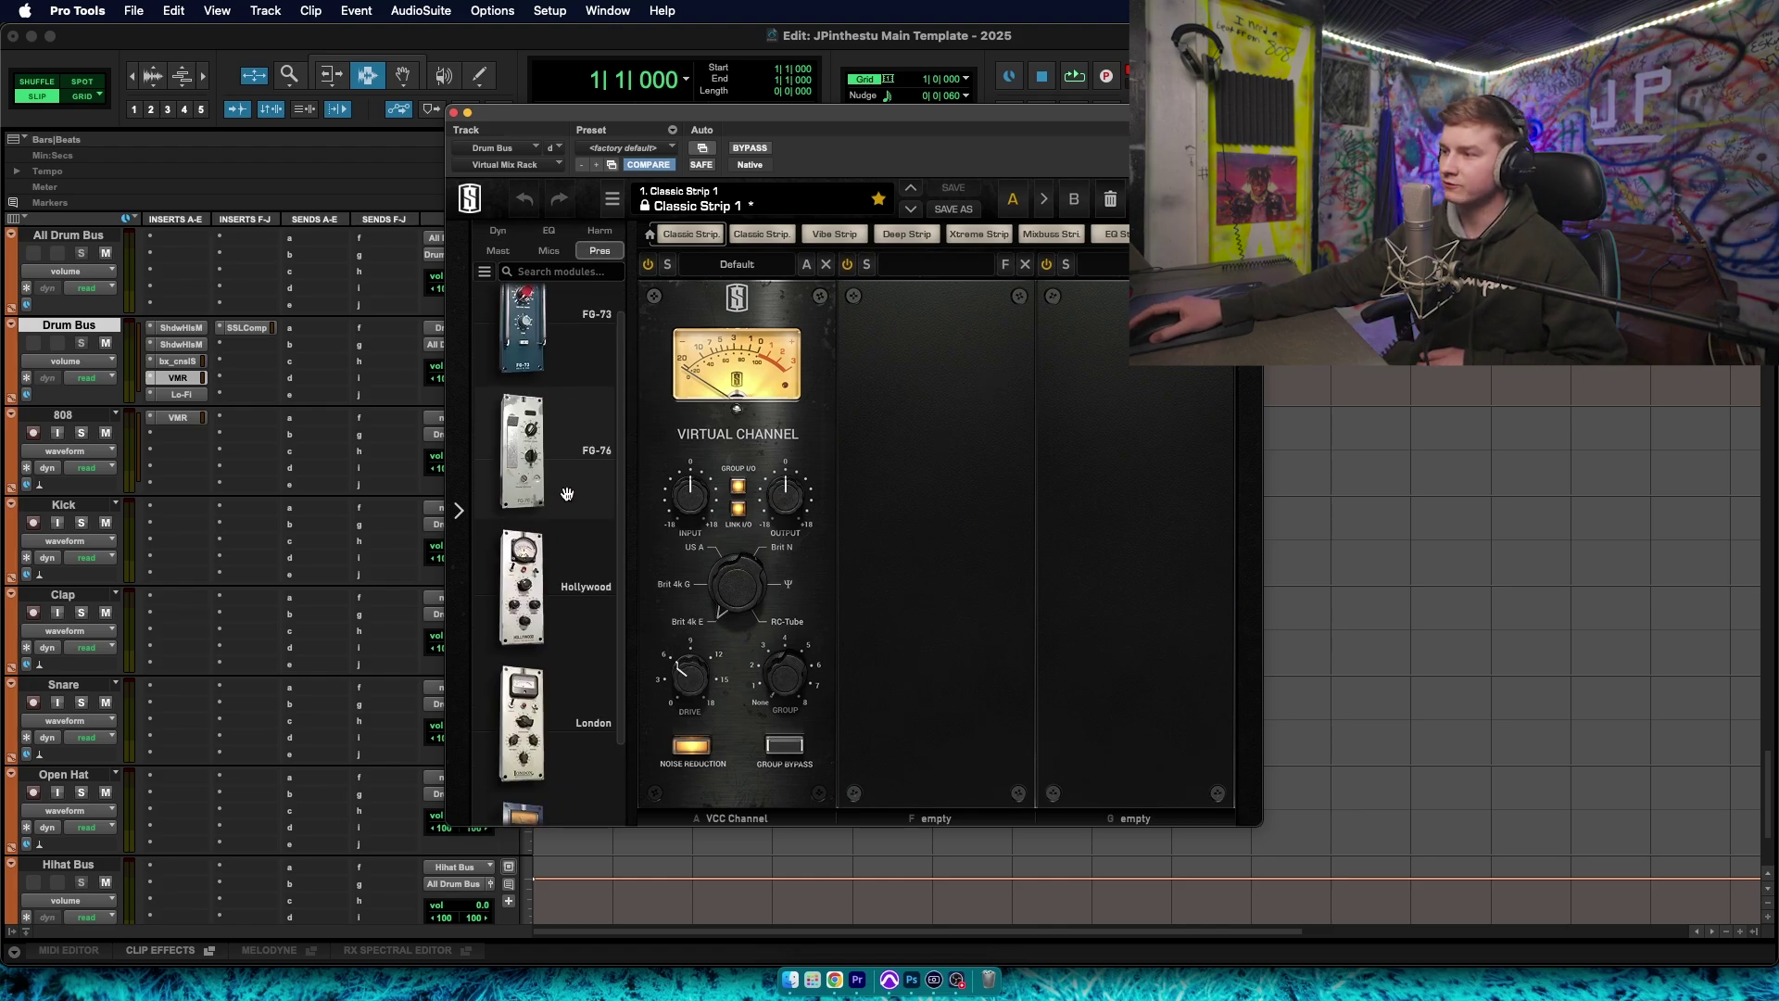
{"action": "left_click", "coordinate": [559, 234]}
{"action": "left_click", "coordinate": [606, 234]}
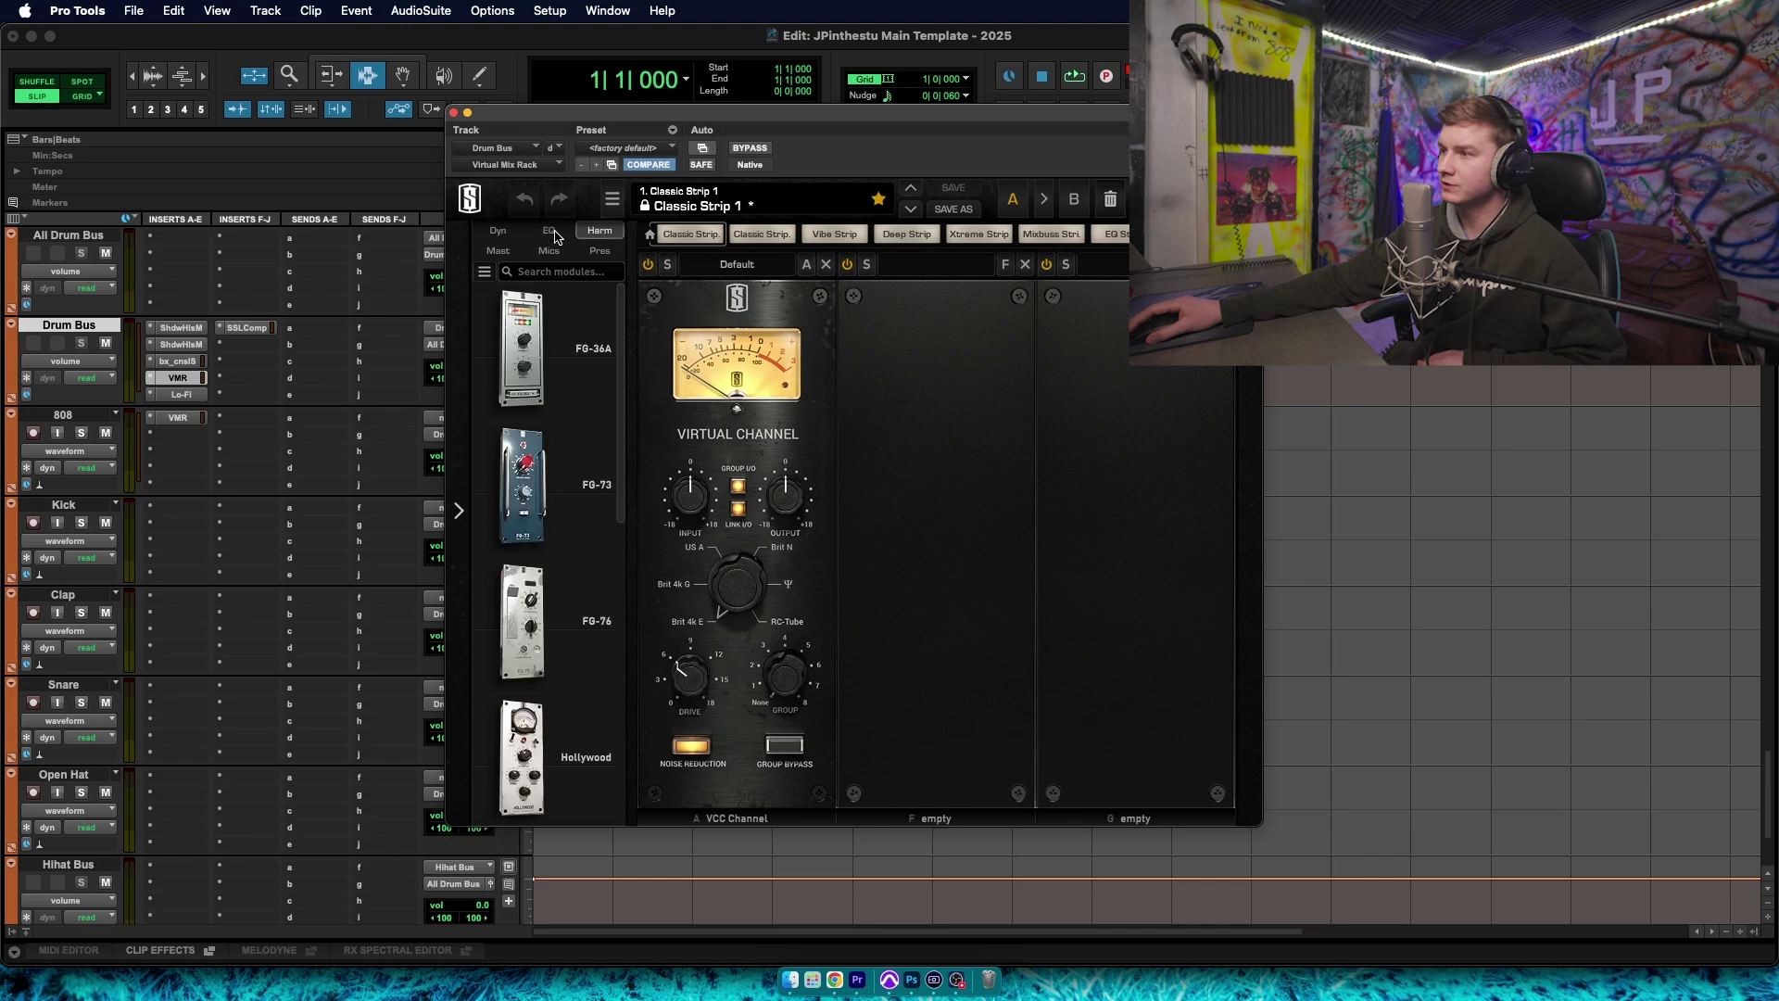
{"action": "left_click", "coordinate": [493, 232]}
{"action": "left_click", "coordinate": [454, 113]}
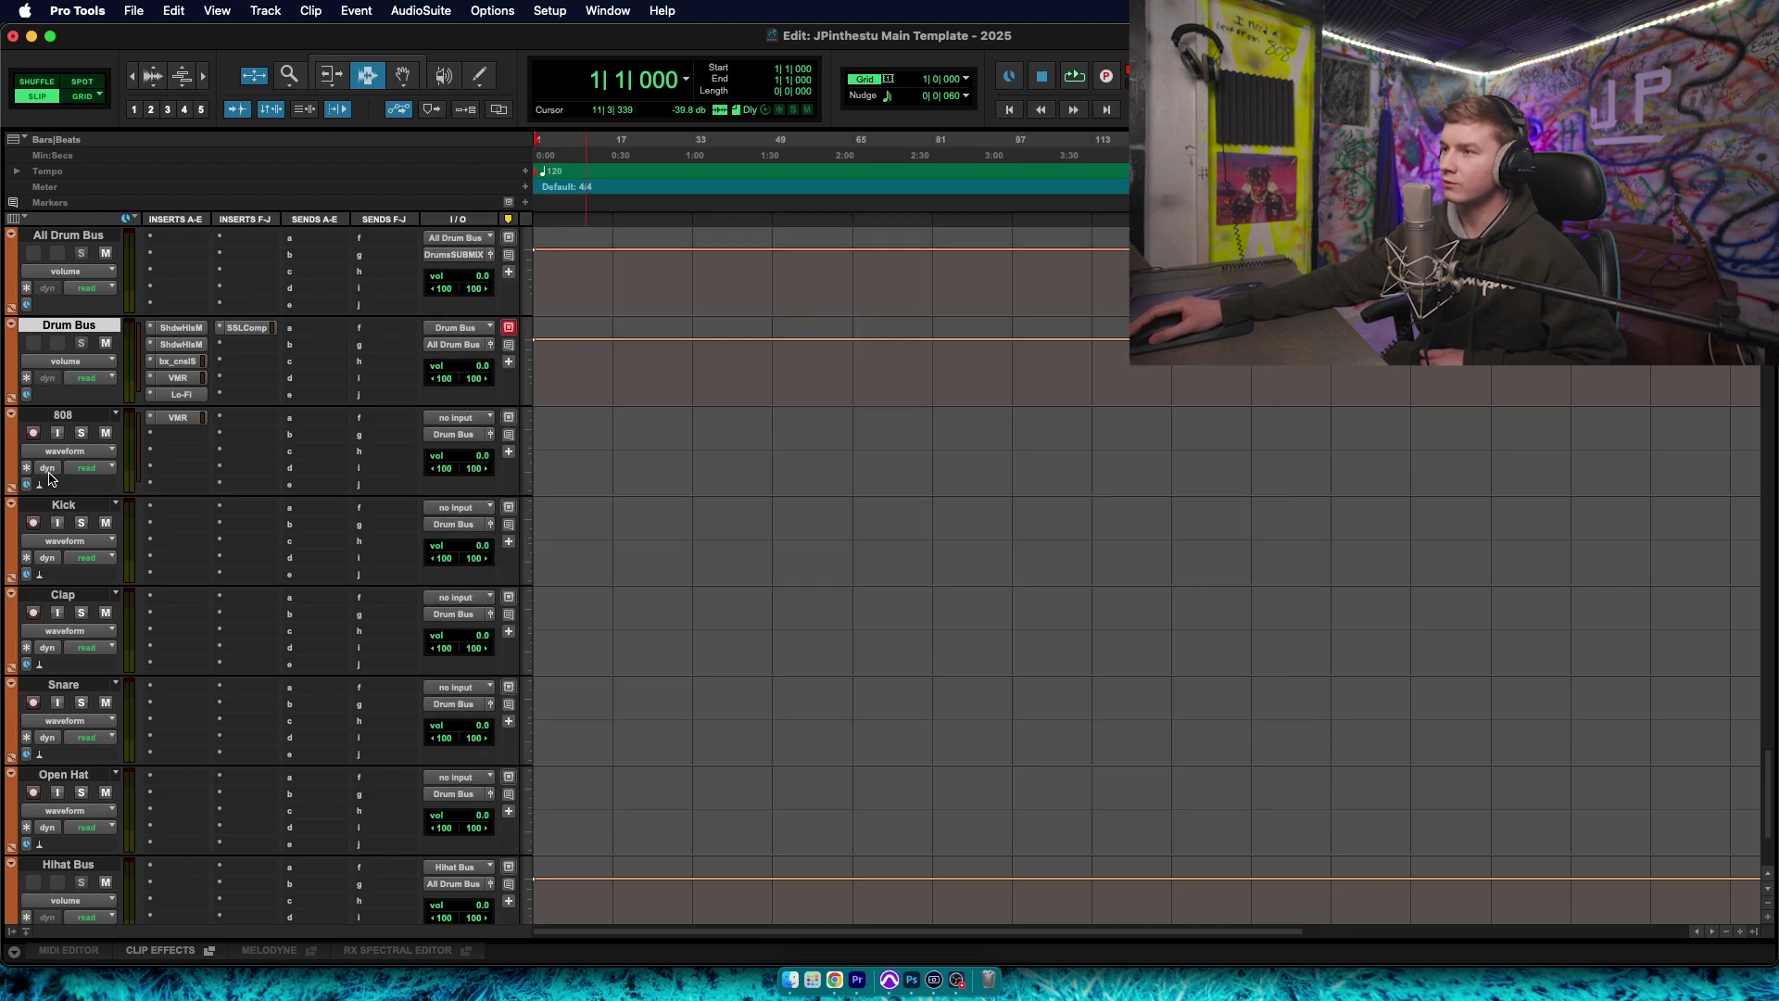
Inspect the Lo-Fi and SSLComp inserts on the Drum Bus and the Virtual Mix Rack on the 808 track, closing the plug-in window
{"action": "left_click", "coordinate": [185, 395]}
{"action": "left_click", "coordinate": [246, 328]}
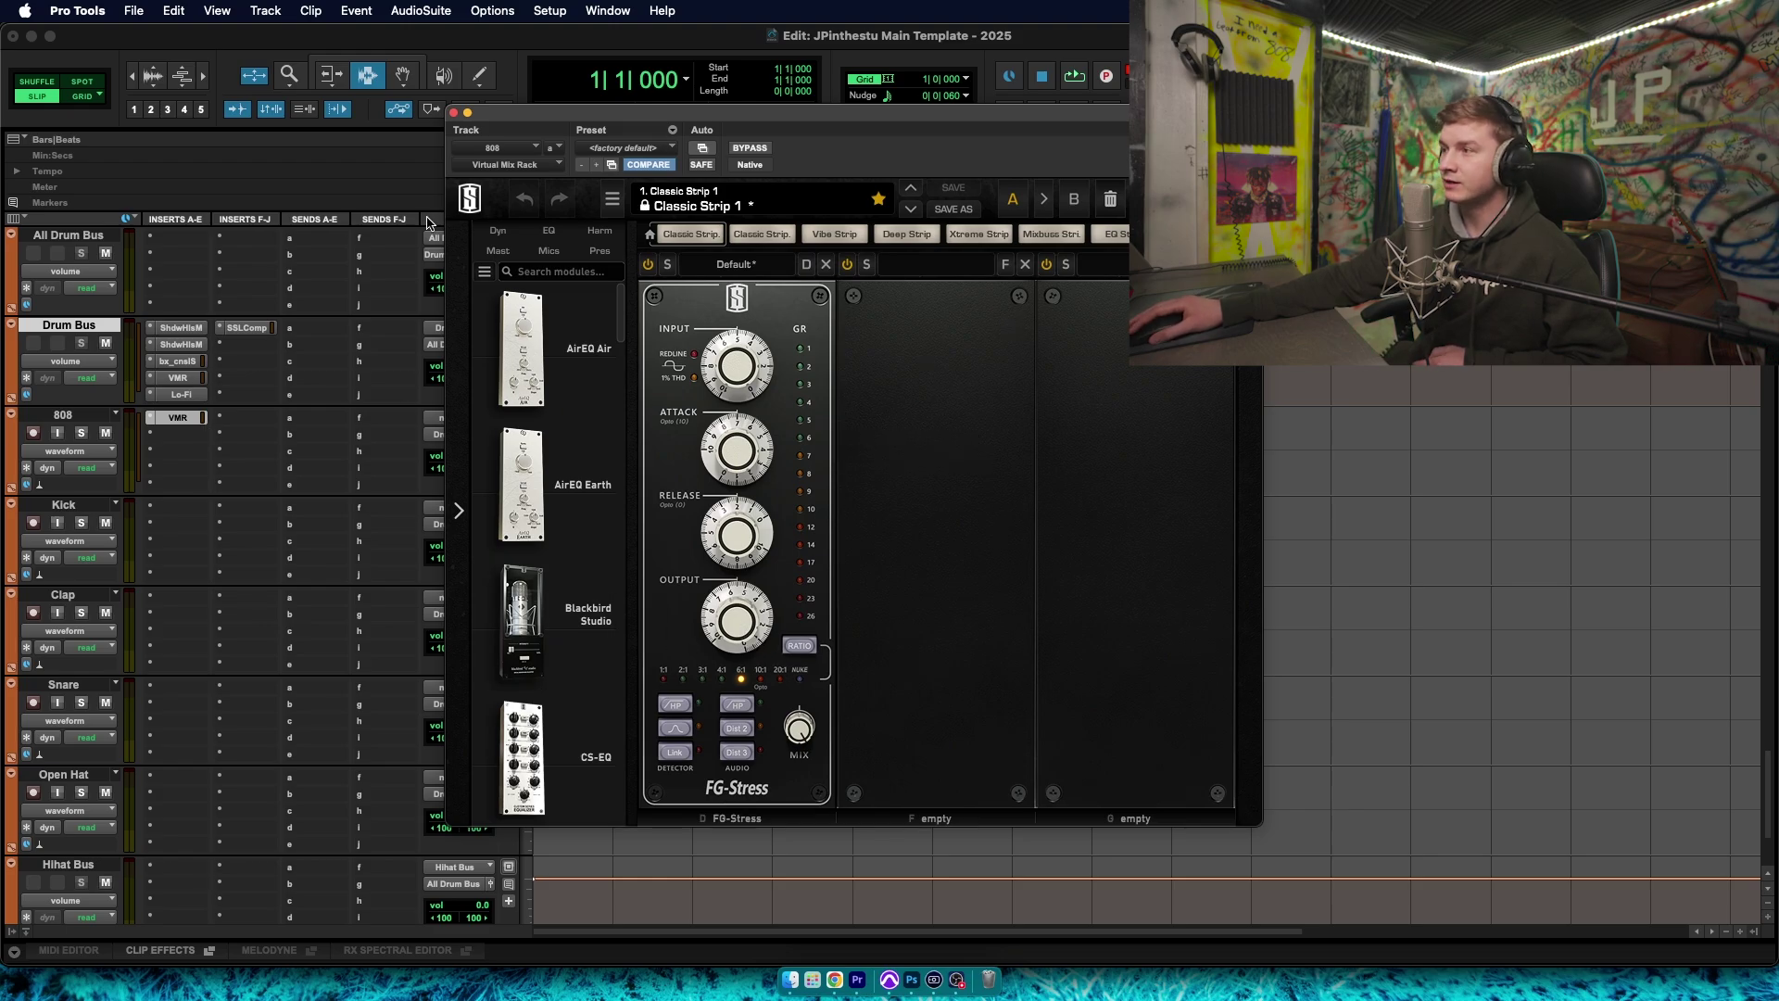
{"action": "left_click", "coordinate": [454, 114]}
Review the whole template's track layout, from the master and submixes through the vocal, adlib, double, effects, instrument and drum tracks
{"action": "scroll", "coordinate": [231, 577], "scroll_direction": "down", "scroll_amount": 15}
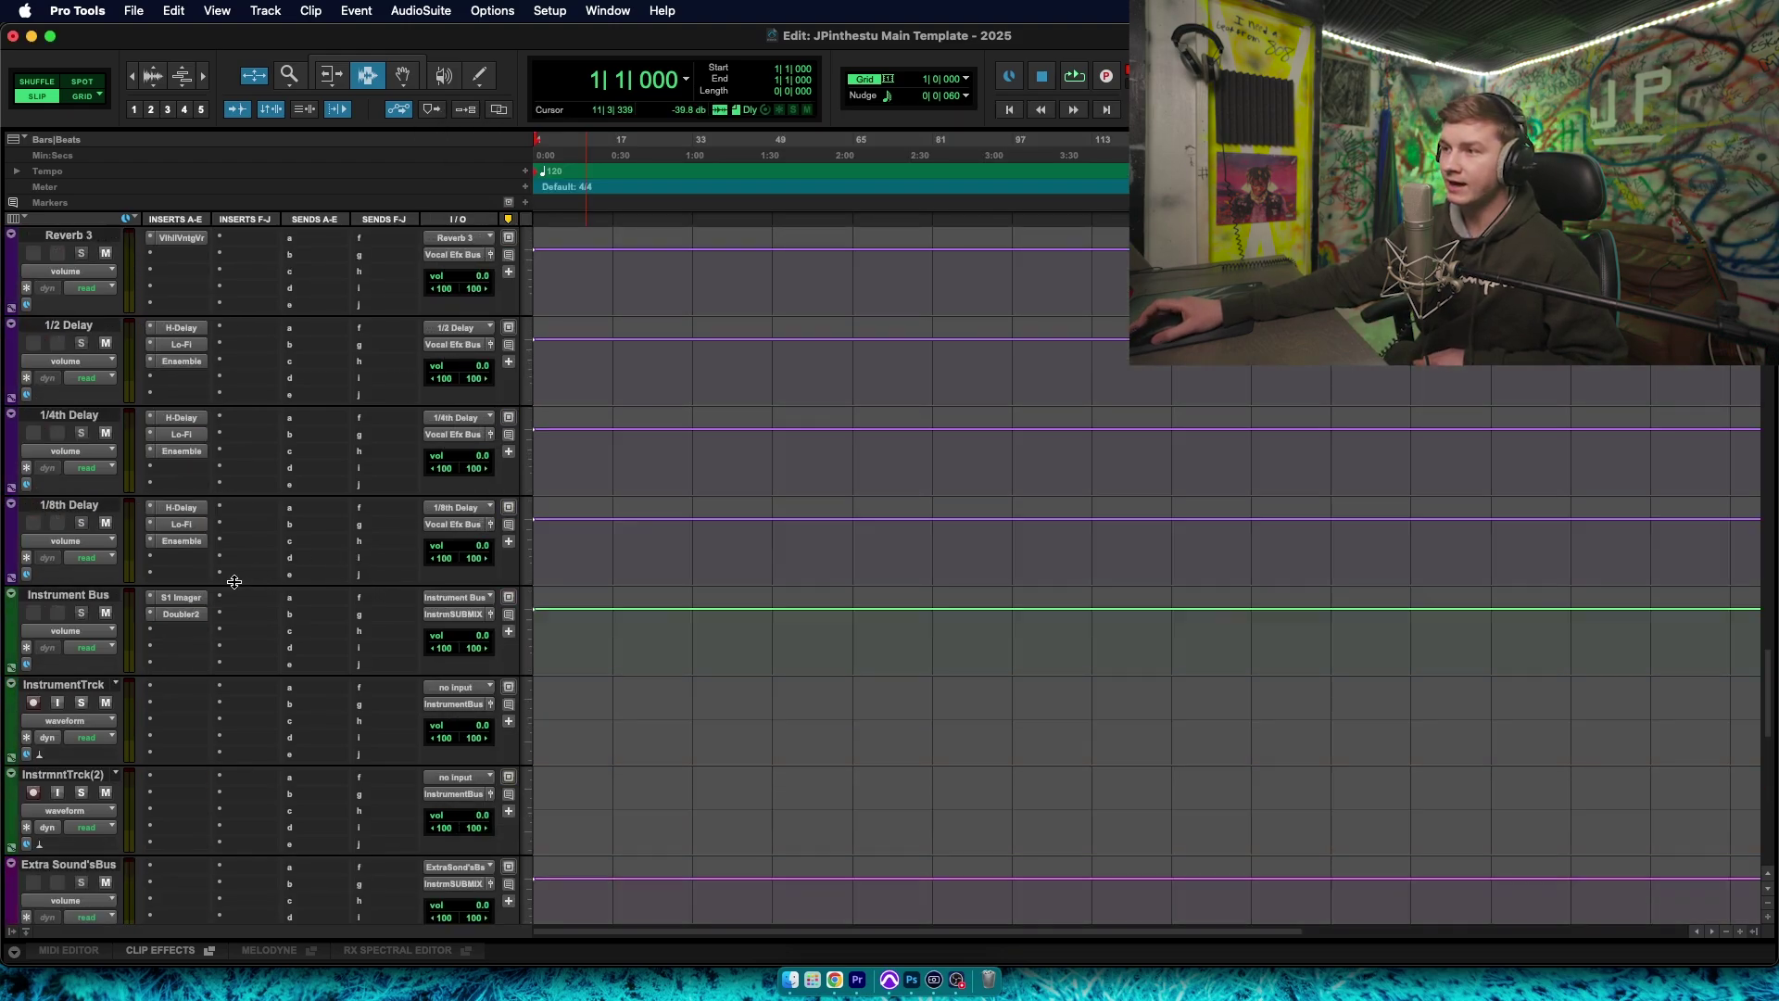
{"action": "scroll", "coordinate": [189, 600], "scroll_direction": "down", "scroll_amount": 12}
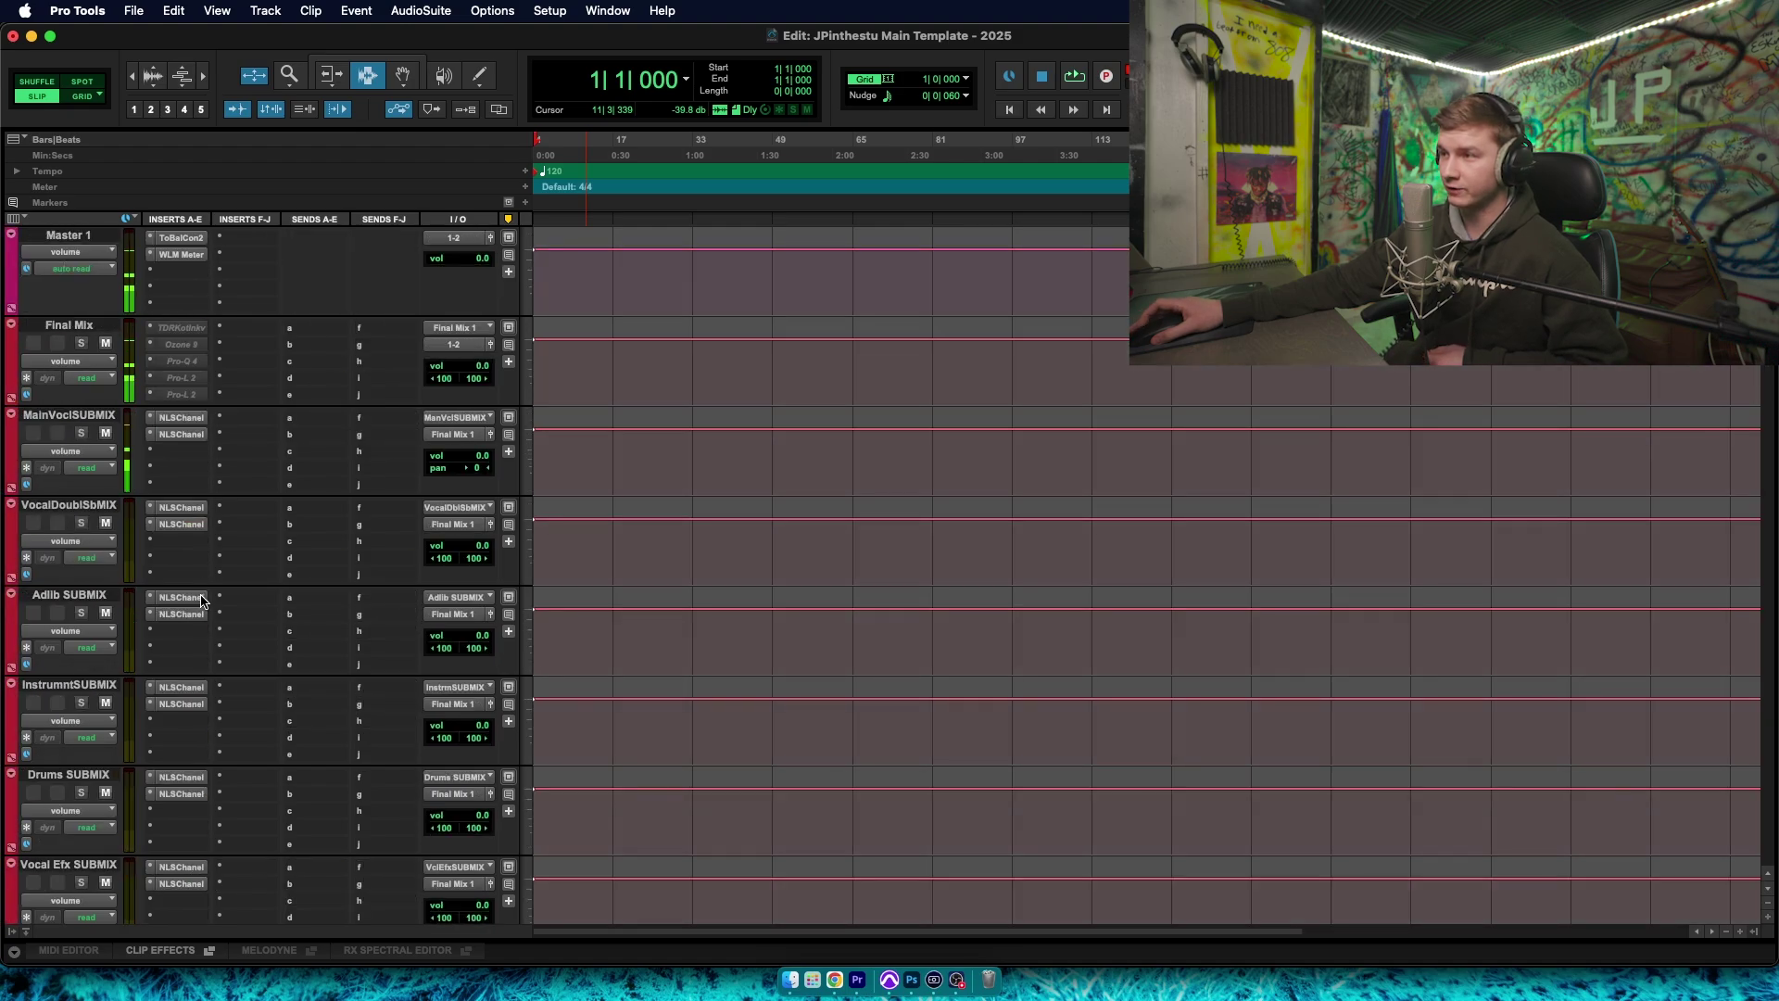
{"action": "scroll", "coordinate": [269, 663], "scroll_direction": "down", "scroll_amount": 8}
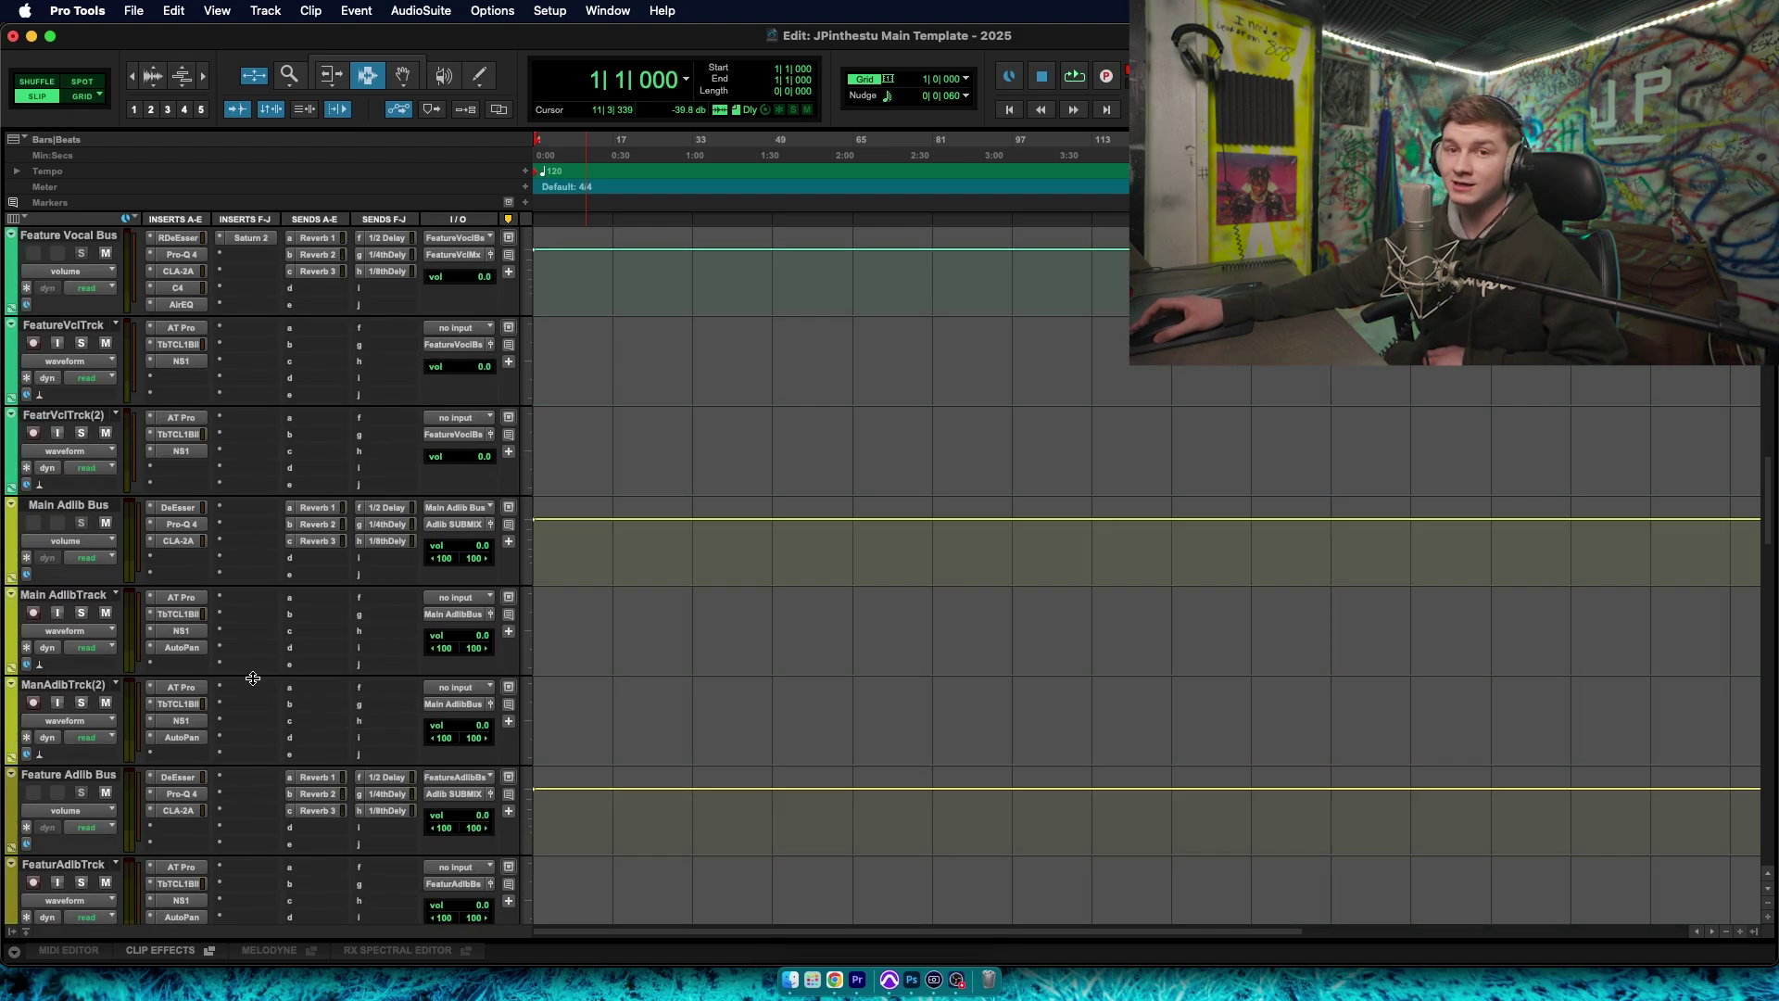
{"action": "scroll", "coordinate": [253, 678], "scroll_direction": "down", "scroll_amount": 3}
{"action": "scroll", "coordinate": [246, 676], "scroll_direction": "down", "scroll_amount": 12}
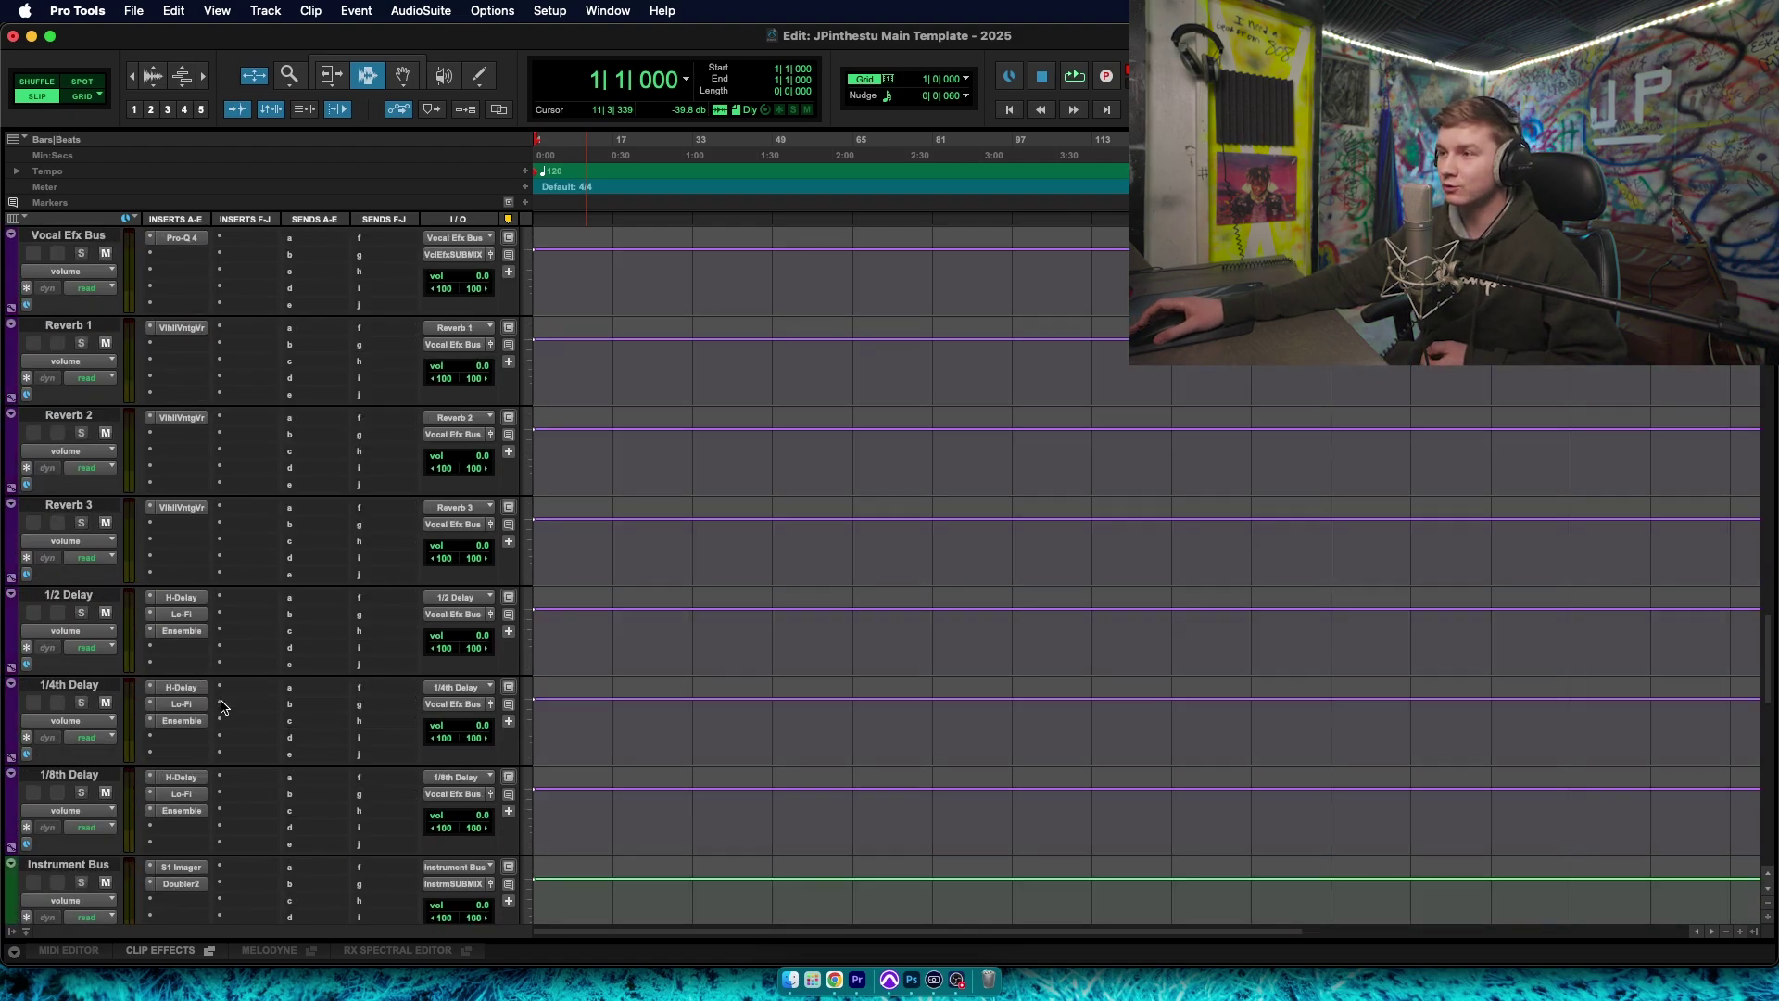
{"action": "scroll", "coordinate": [185, 602], "scroll_direction": "up", "scroll_amount": 6}
{"action": "scroll", "coordinate": [107, 440], "scroll_direction": "up", "scroll_amount": 8}
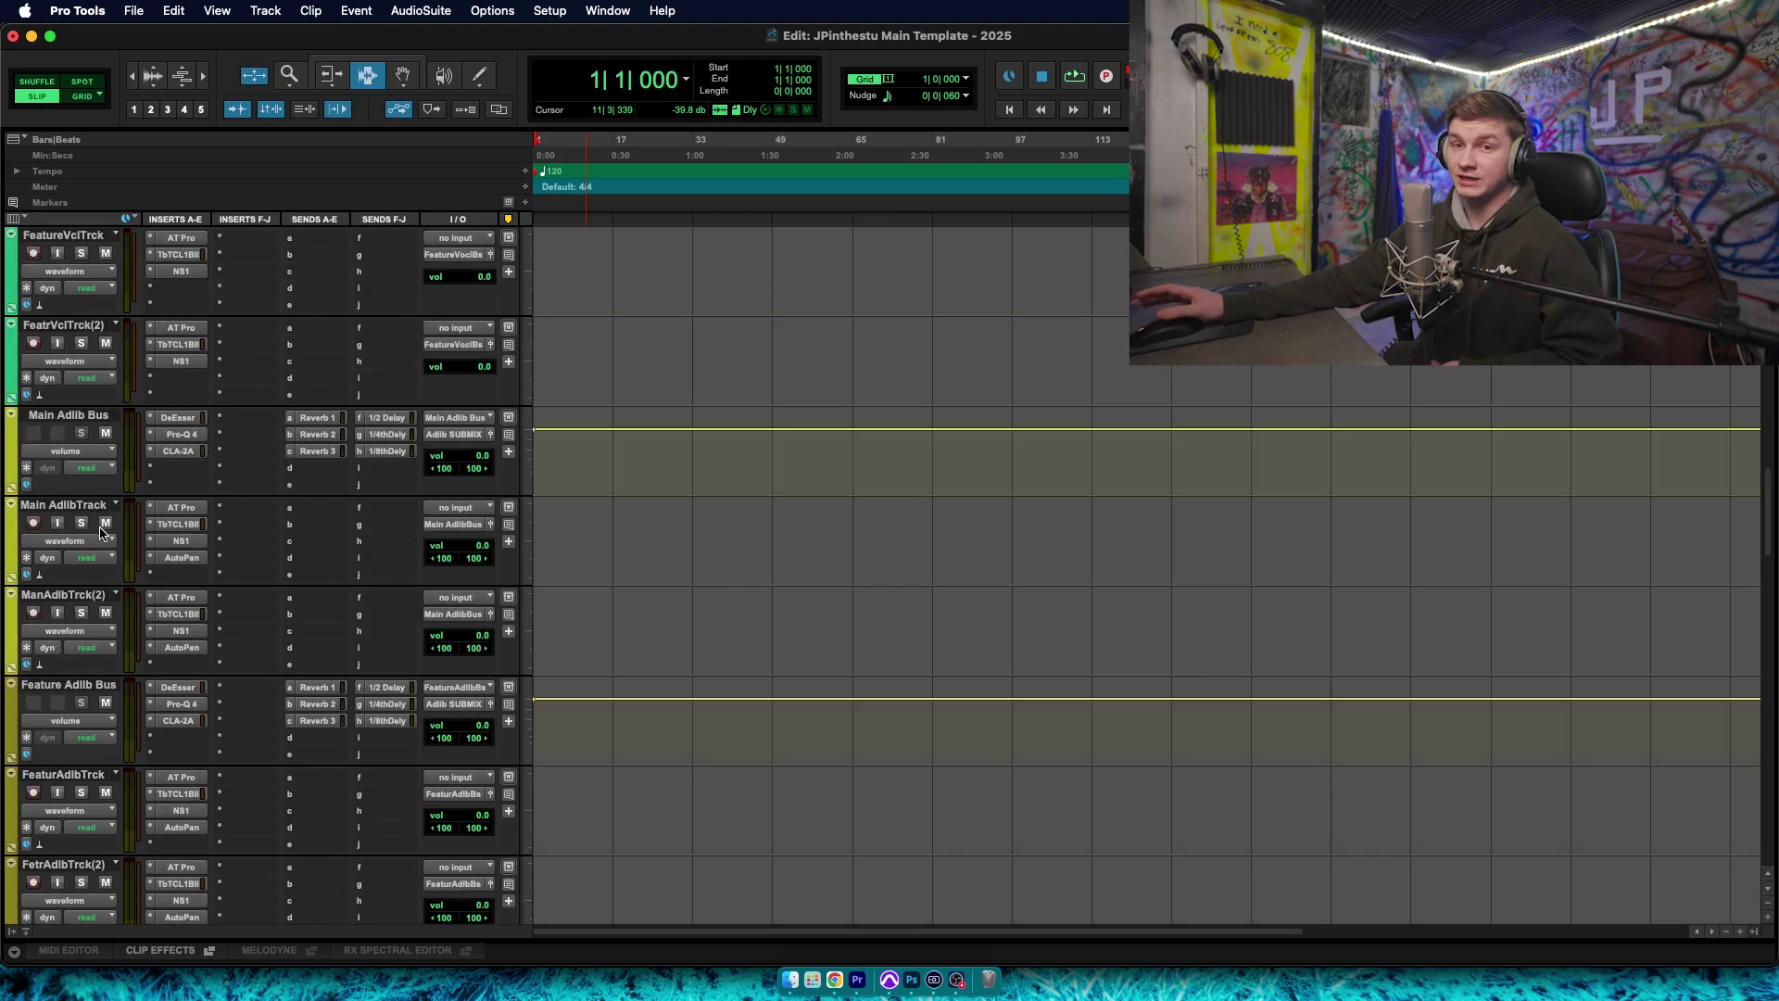
{"action": "scroll", "coordinate": [101, 537], "scroll_direction": "down", "scroll_amount": 15}
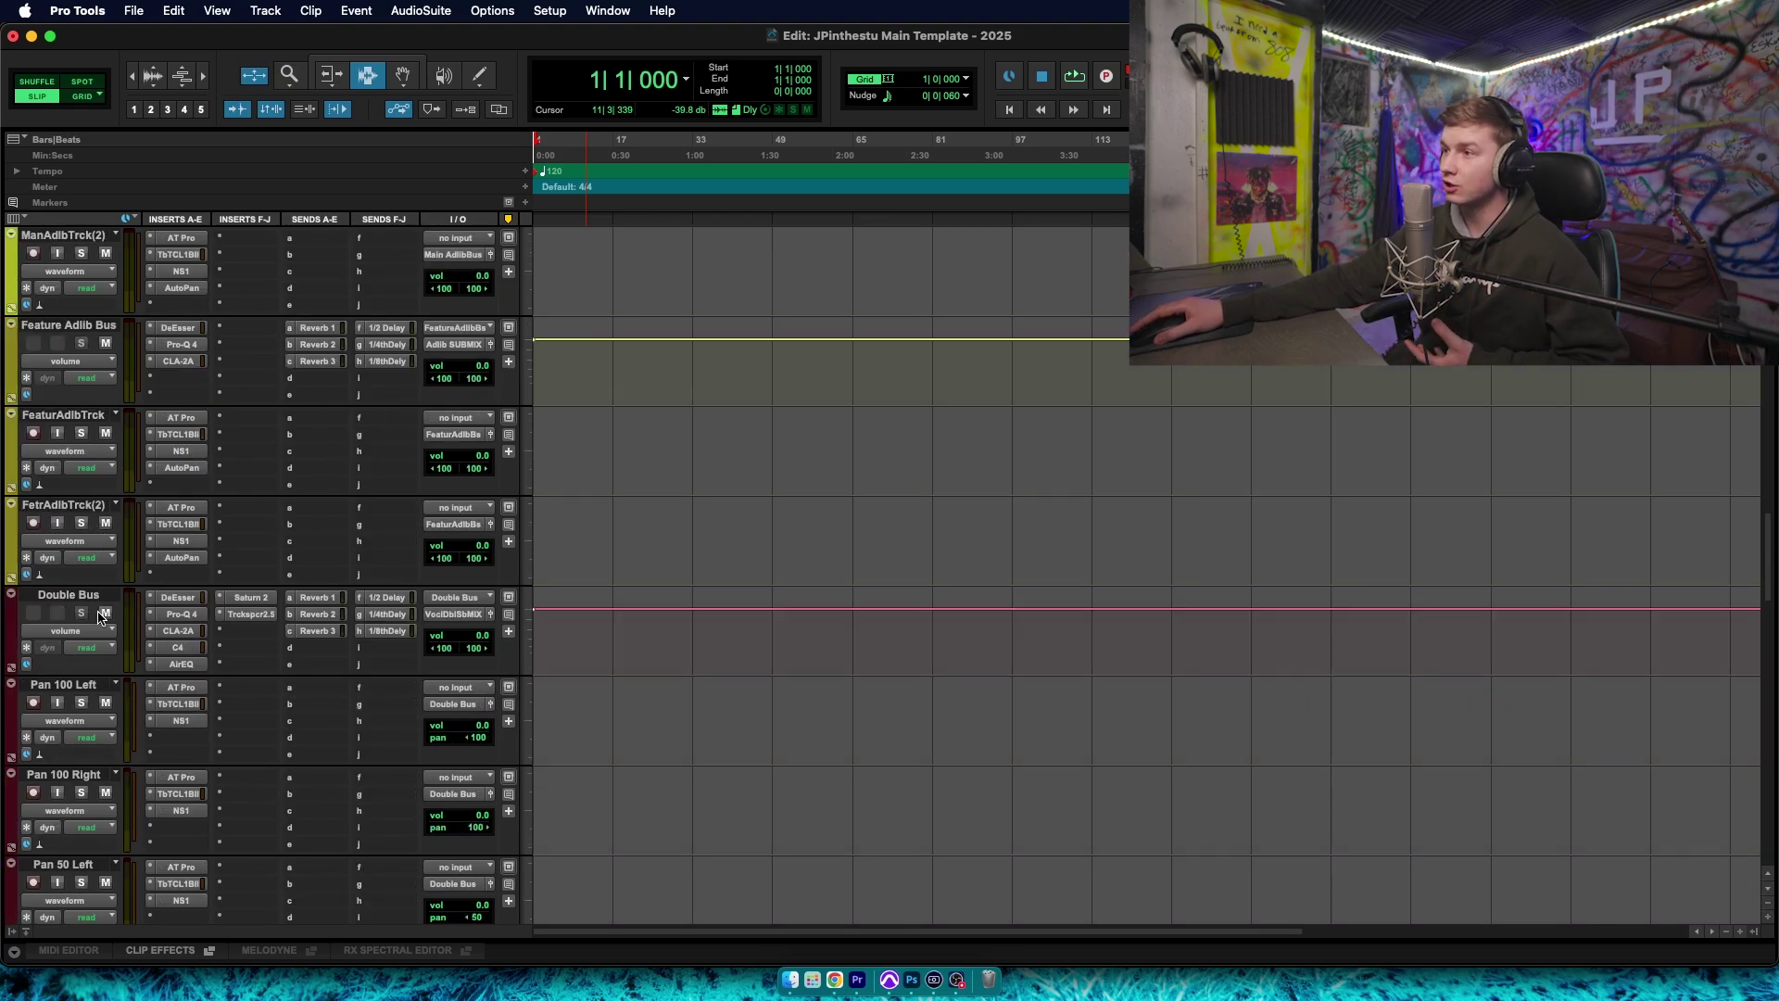
{"action": "scroll", "coordinate": [129, 686], "scroll_direction": "down", "scroll_amount": 5}
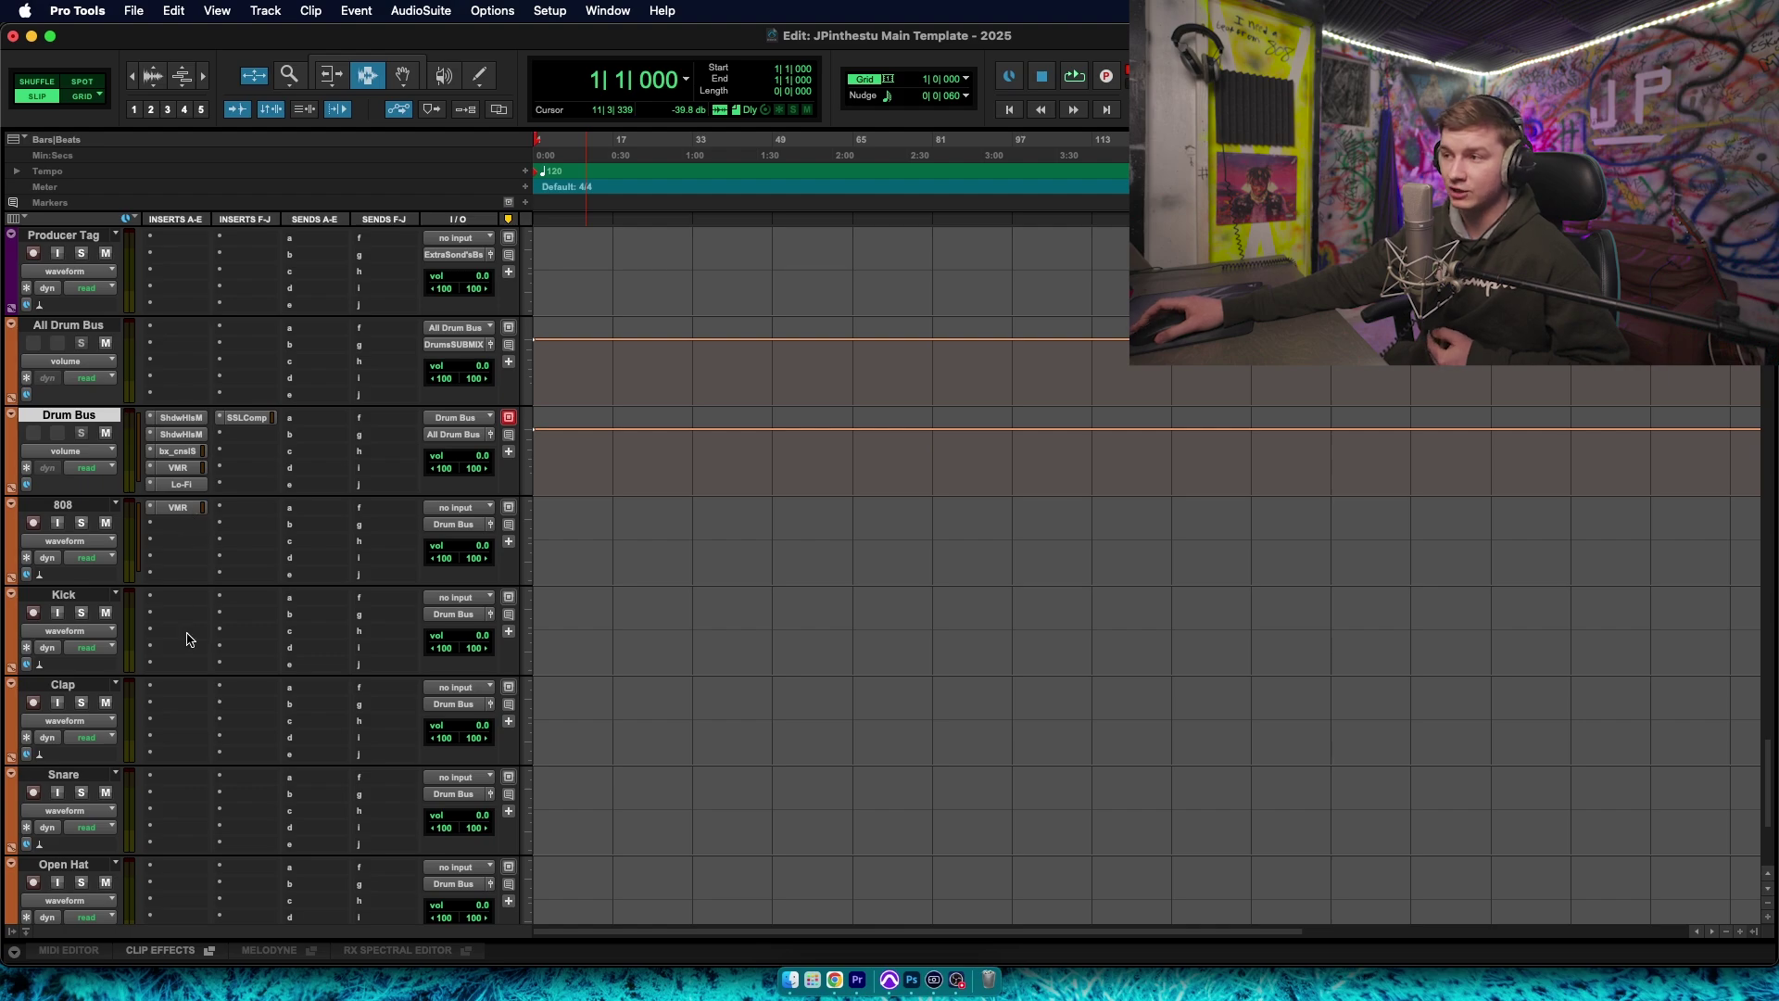
{"action": "scroll", "coordinate": [458, 467], "scroll_direction": "down", "scroll_amount": 2}
{"action": "scroll", "coordinate": [278, 468], "scroll_direction": "up", "scroll_amount": 4}
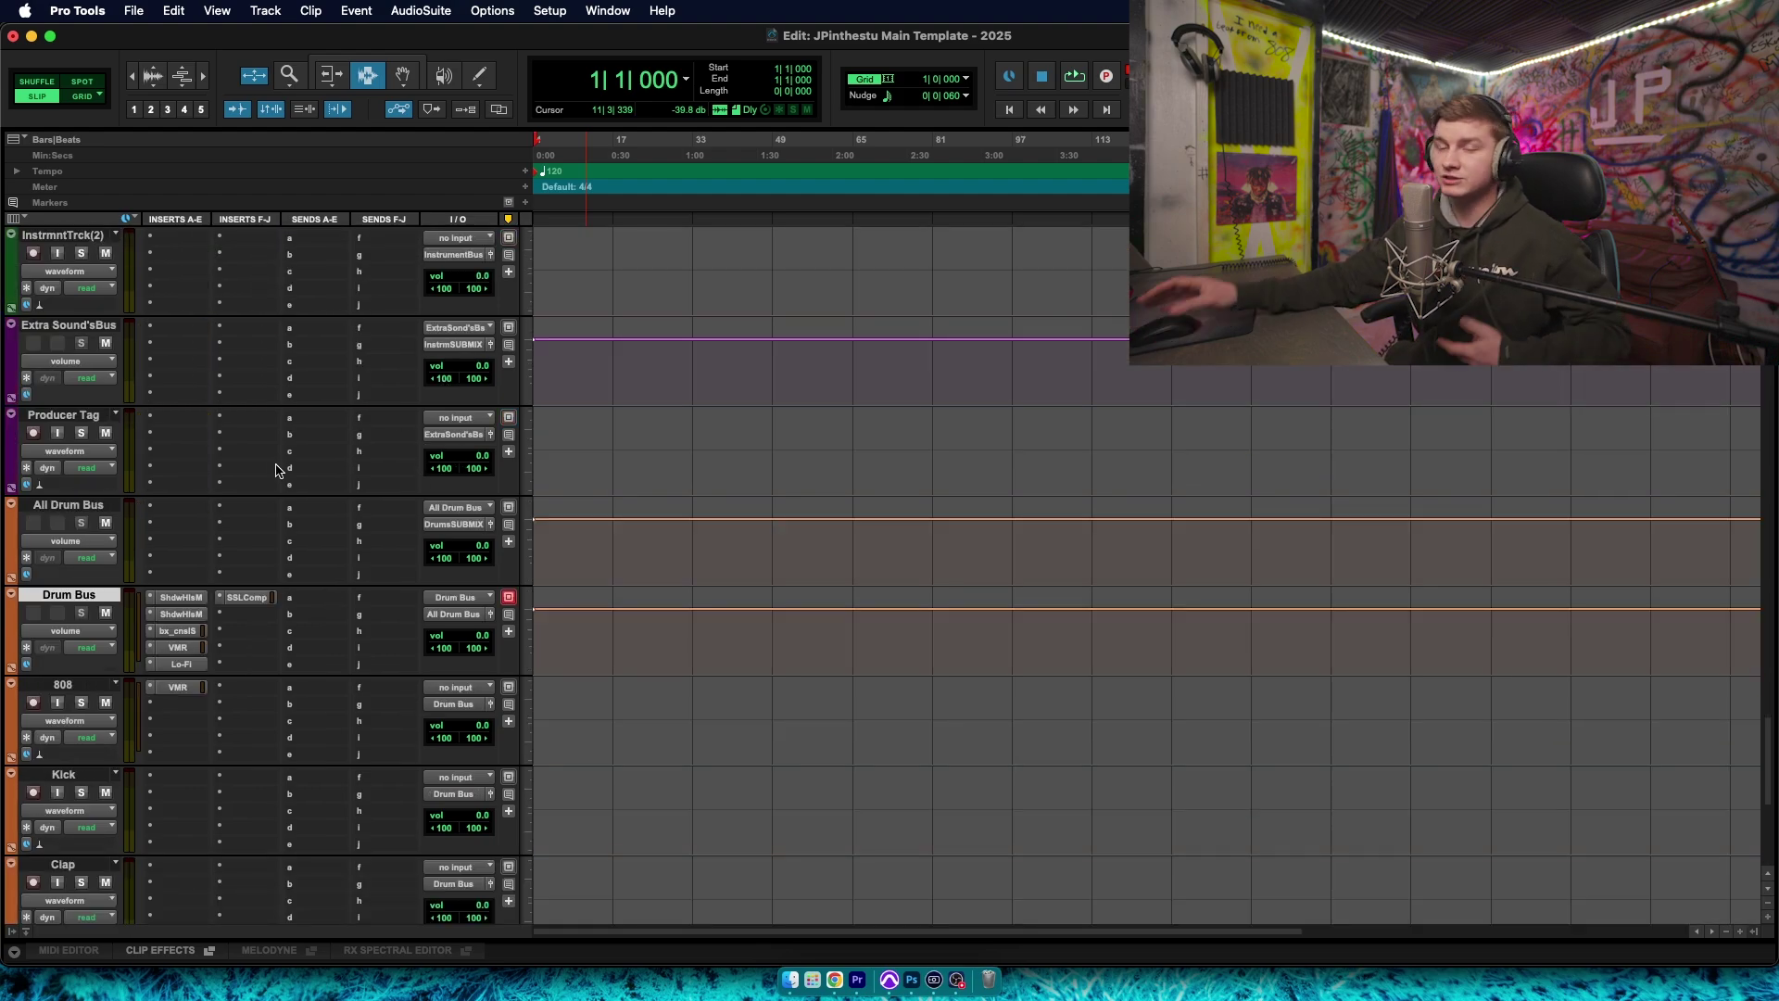
{"action": "scroll", "coordinate": [311, 463], "scroll_direction": "up", "scroll_amount": 3}
{"action": "scroll", "coordinate": [311, 464], "scroll_direction": "up", "scroll_amount": 3}
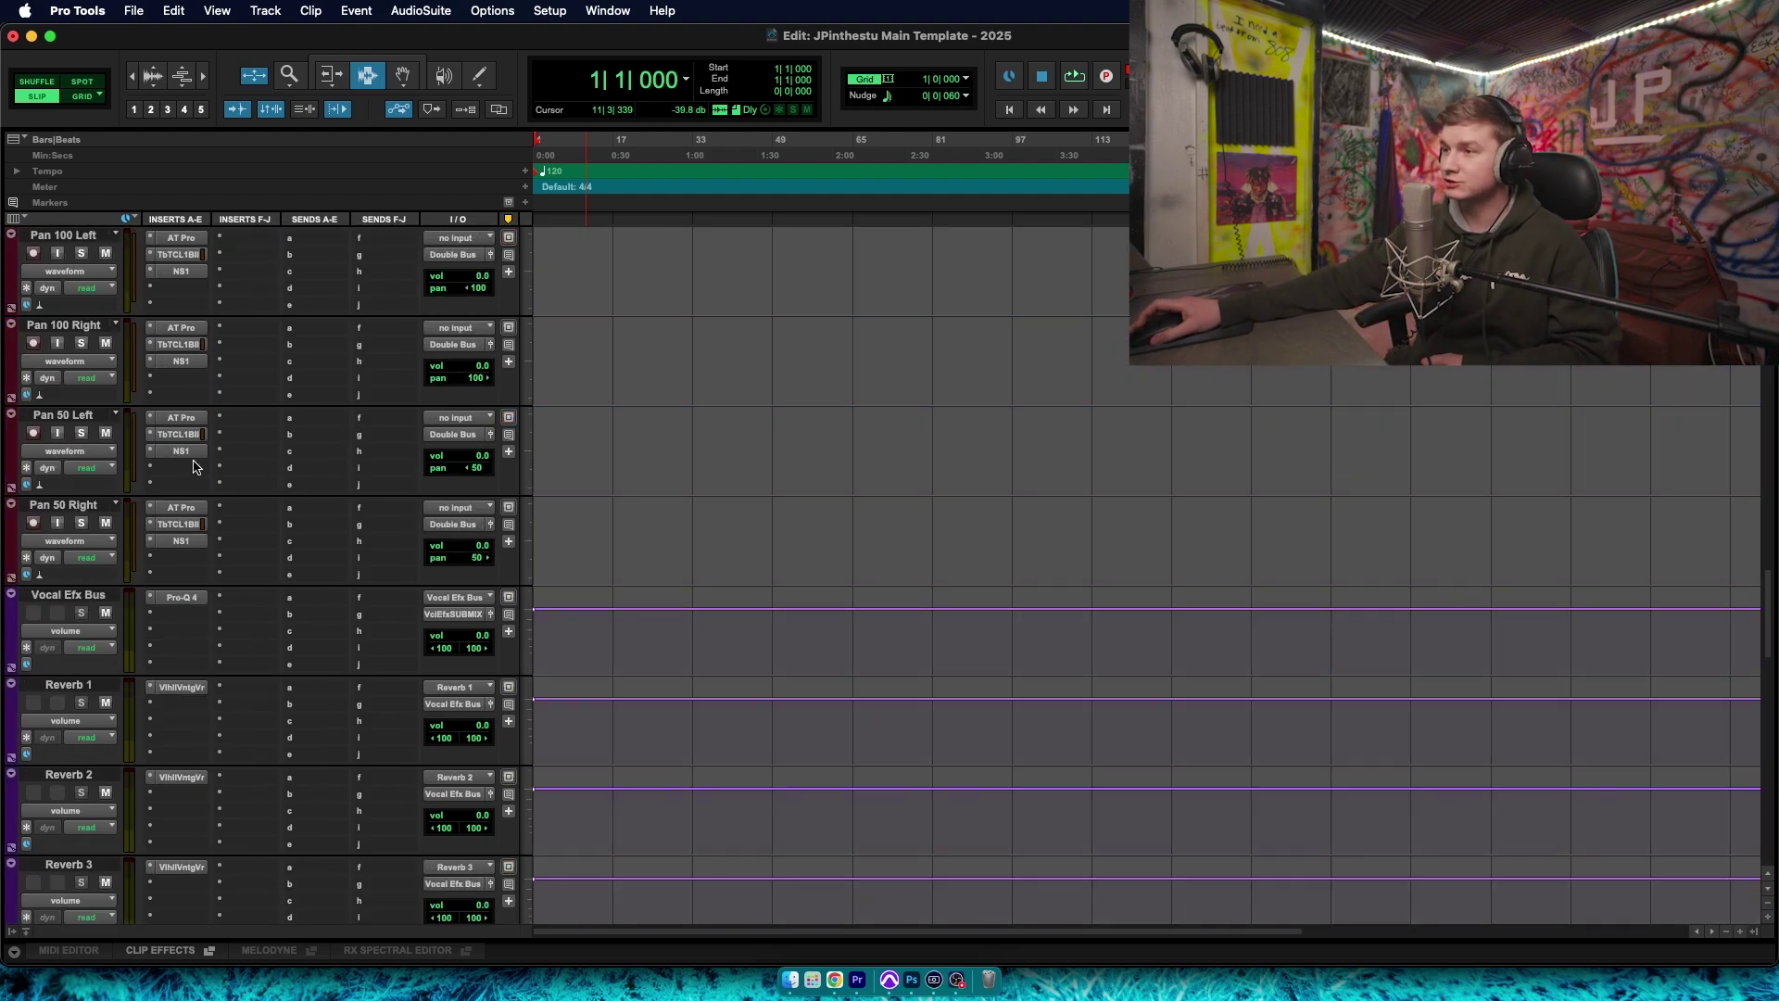